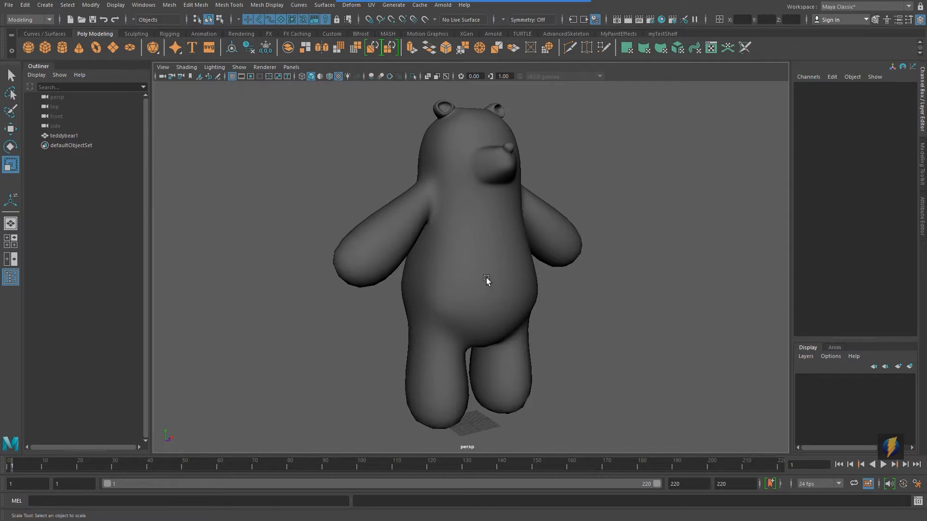
Step: Select the teddy bear model in the viewport
left_click(486, 279)
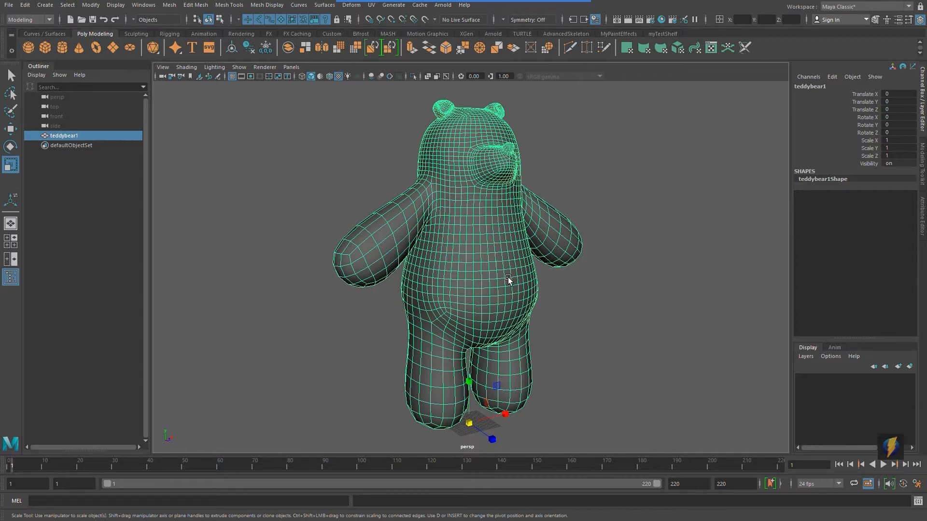
right_click_drag(621, 238, 231, 242, "alt")
right_click_drag(531, 245, 471, 247, "alt")
left_click_drag(471, 248, 411, 265, "alt")
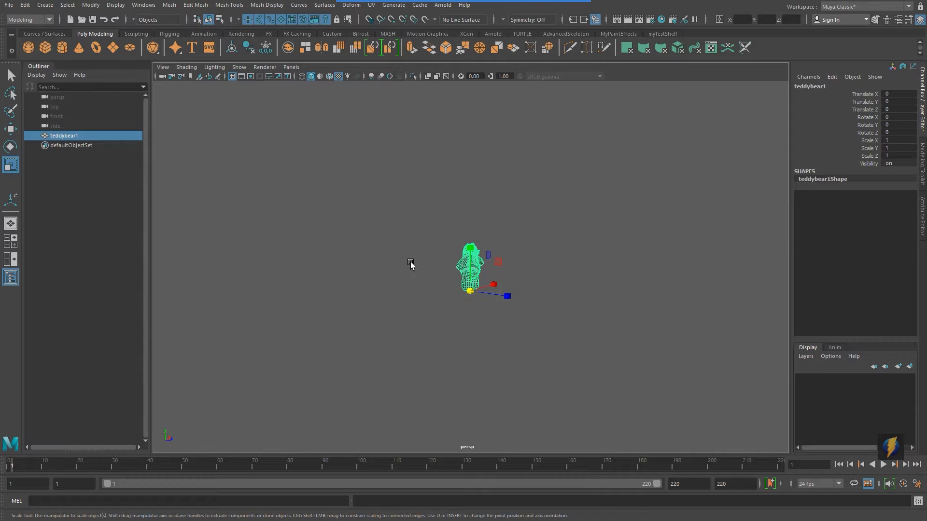
right_click_drag(395, 292, 658, 305, "alt")
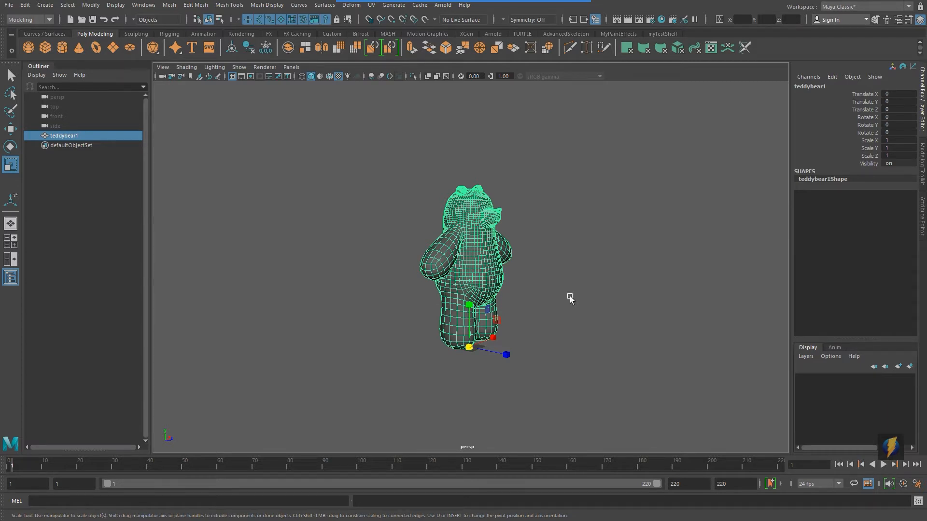
left_click_drag(570, 299, 391, 302, "alt")
right_click_drag(391, 302, 558, 318, "alt")
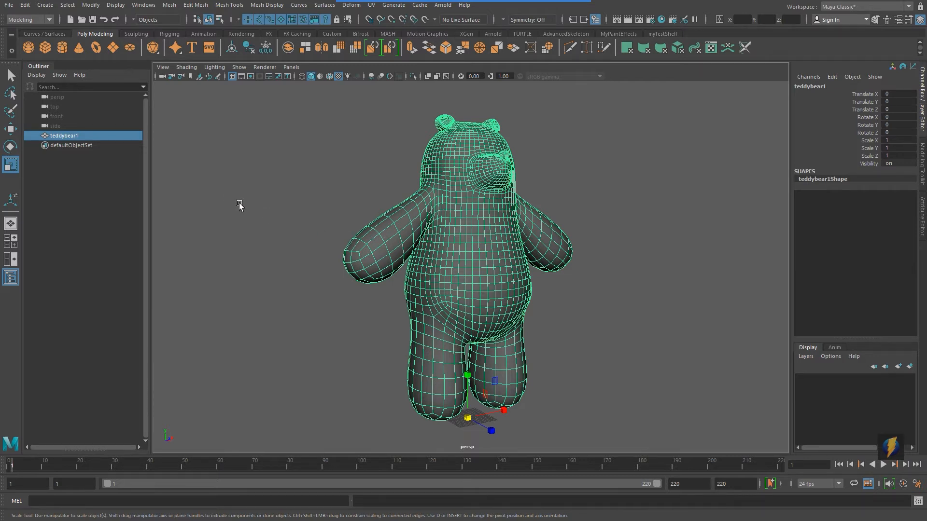
Step: Turn on the poly count heads-up display in the viewport
left_click(110, 5)
mouse_move(145, 38)
left_click(319, 174)
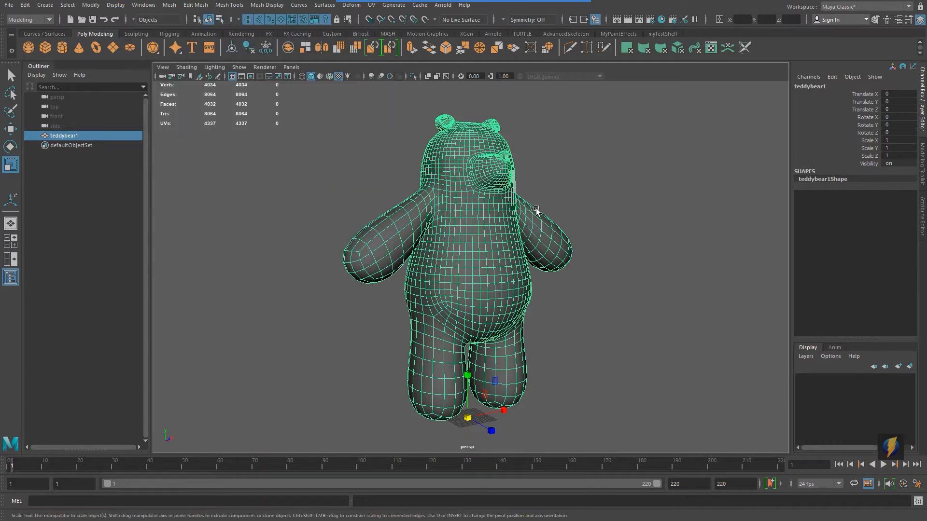
Step: Rename the teddy bear object to Teddy_LOD00
left_click_drag(460, 211, 564, 240, "alt")
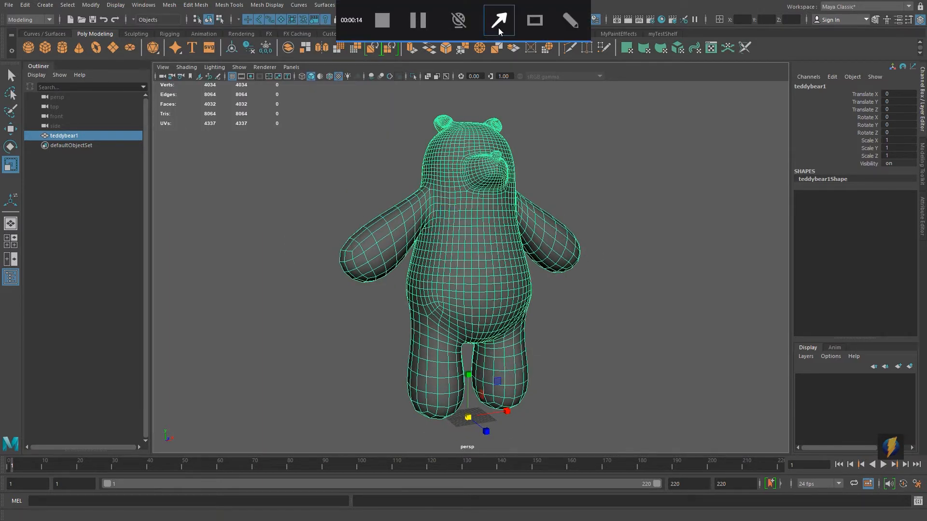
mouse_move(279, 361)
left_mouse_down()
mouse_move(241, 169)
mouse_move(241, 112)
left_mouse_up()
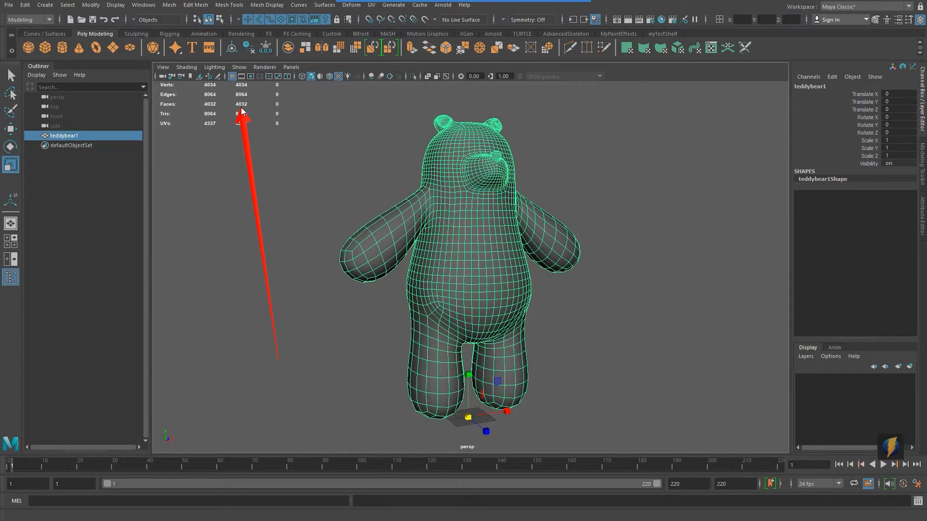
mouse_move(633, 200)
left_mouse_down("alt")
mouse_move(583, 235)
mouse_move(463, 234)
mouse_move(478, 236)
mouse_move(451, 244)
mouse_move(519, 247)
left_mouse_up("alt")
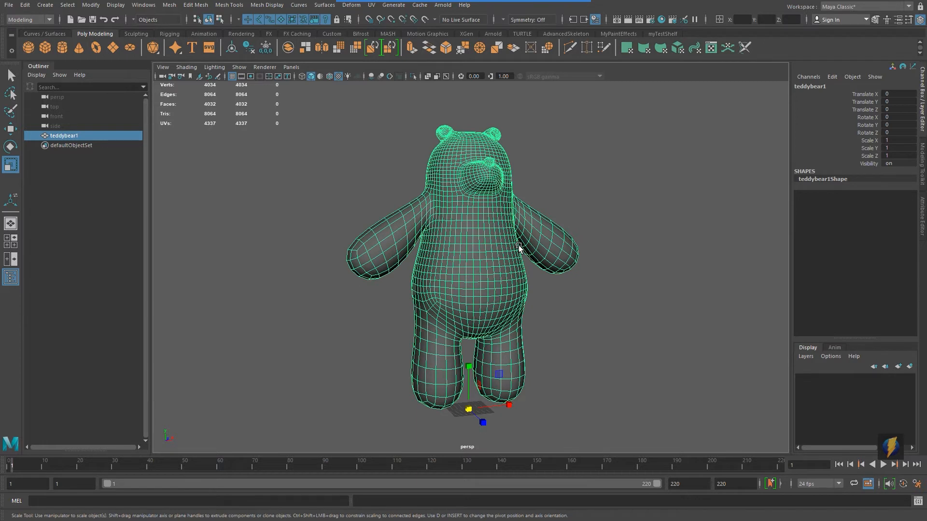
middle_click_drag(519, 247, 513, 249, "alt")
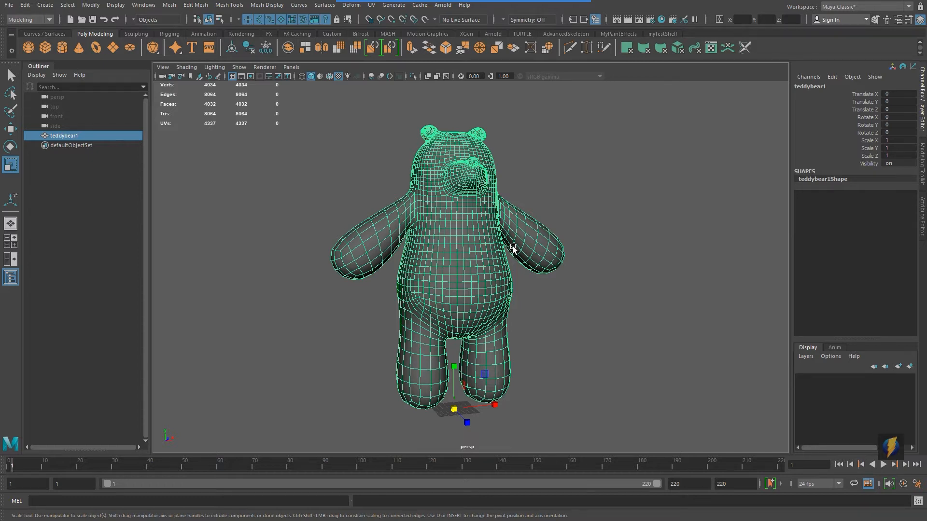
mouse_move(533, 243)
left_mouse_down("alt")
mouse_move(476, 243)
mouse_move(532, 247)
left_mouse_up("alt")
double_click(834, 87)
type("T")
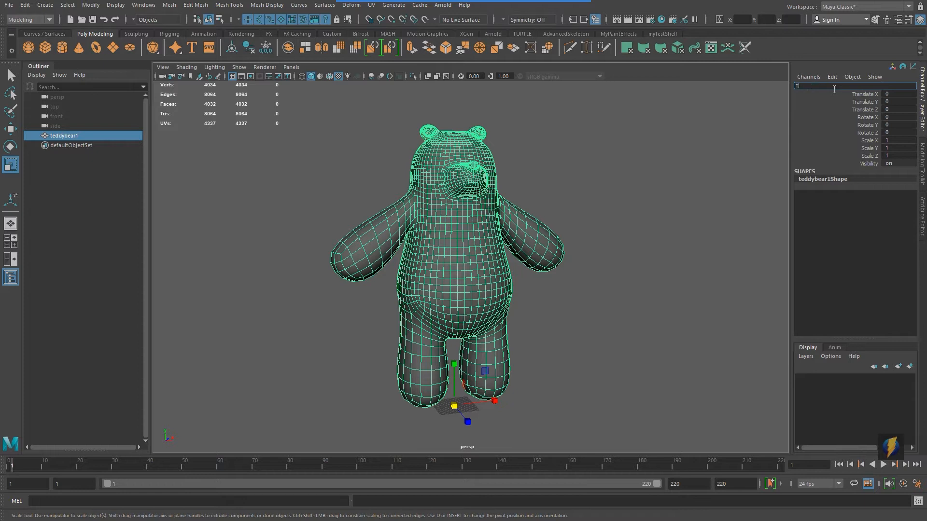
type("eddy LOD")
key("Return")
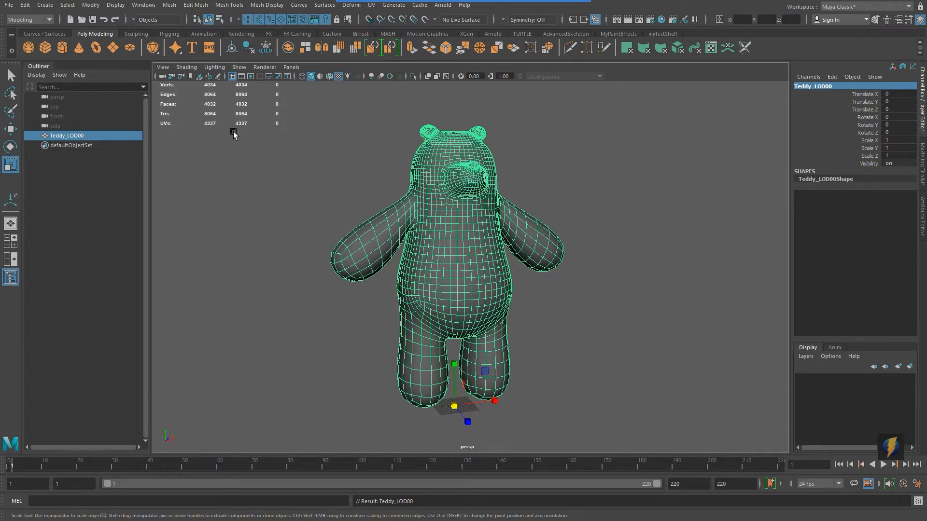
Step: Move the bear to the left along X with the Move tool
scroll(521, 274, "down", 2)
scroll(522, 274, "down", 2)
key("w")
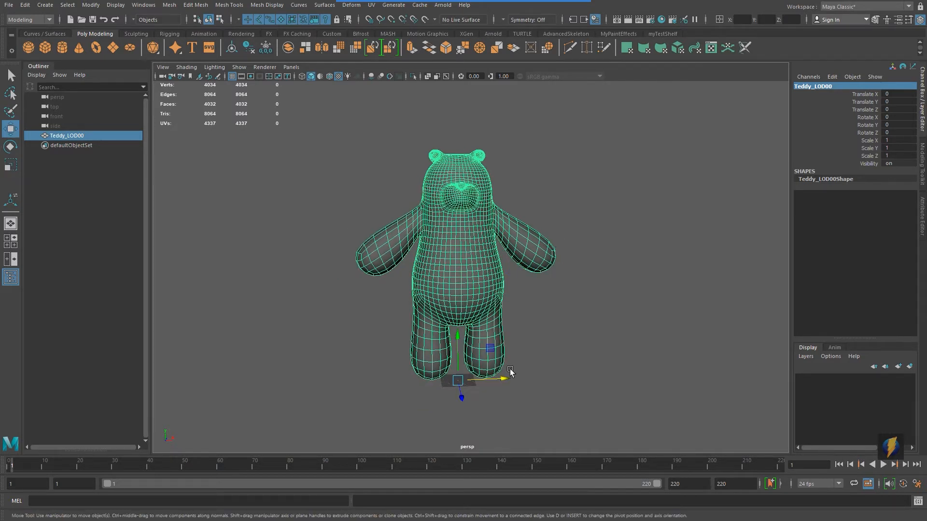
left_click_drag(502, 380, 312, 380)
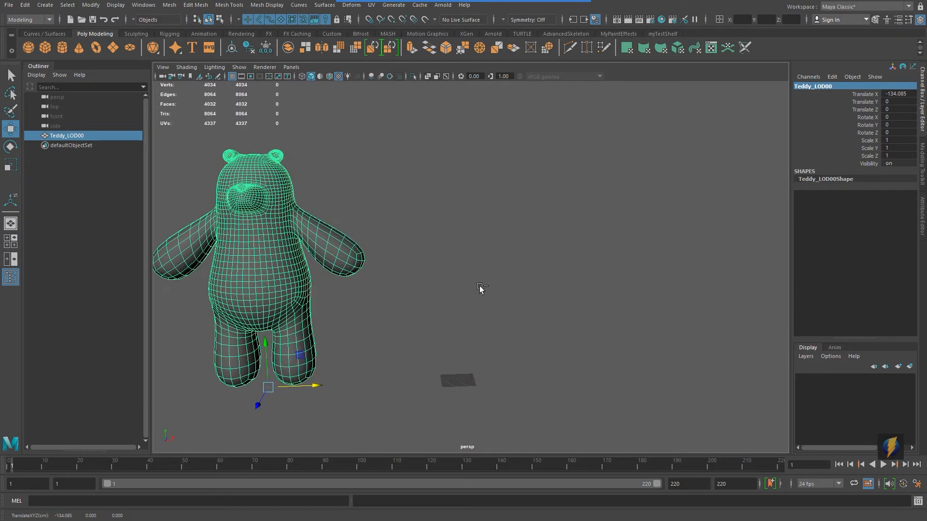
Step: Duplicate the bear and set the copy's Translate X to 0
key("ctrl+d")
left_click(897, 94)
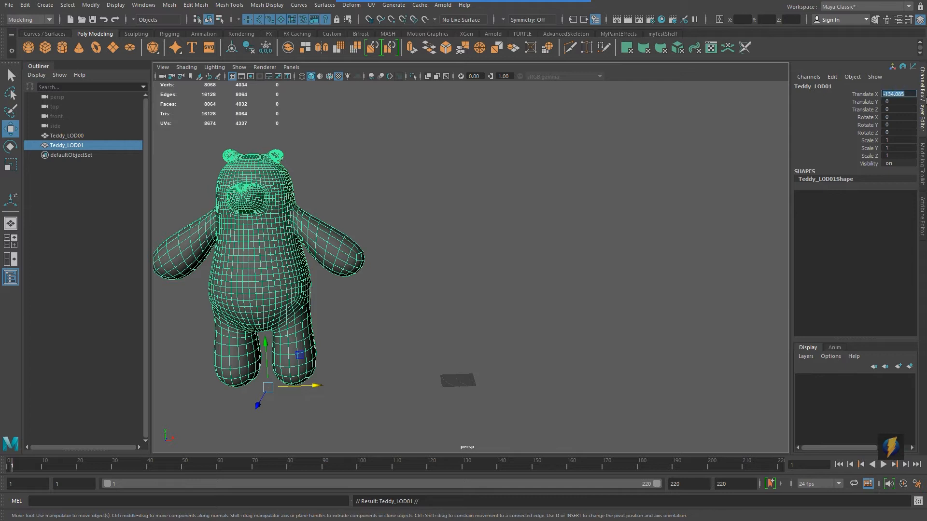
type("0")
key("Return")
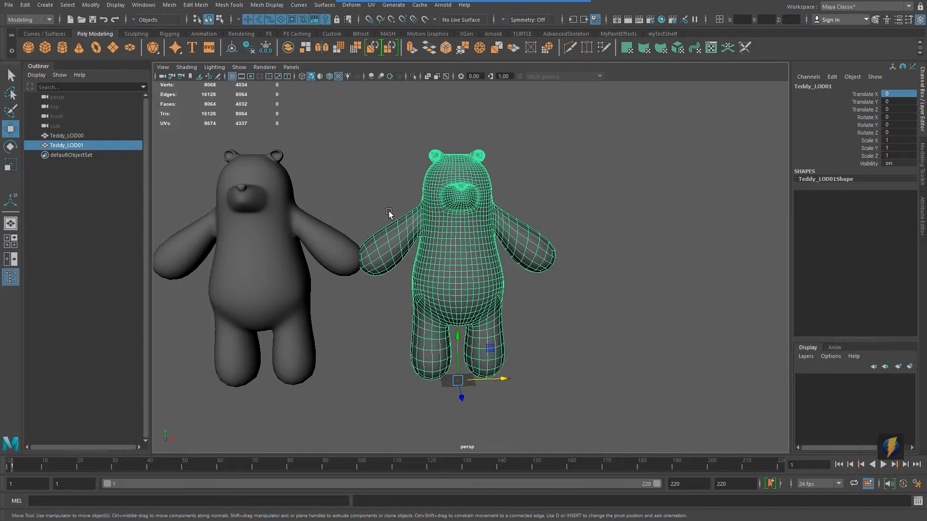
Step: Apply Mesh Reduce to the copy with the Percentage method at 50 percent
left_click_drag(389, 211, 541, 218, "alt")
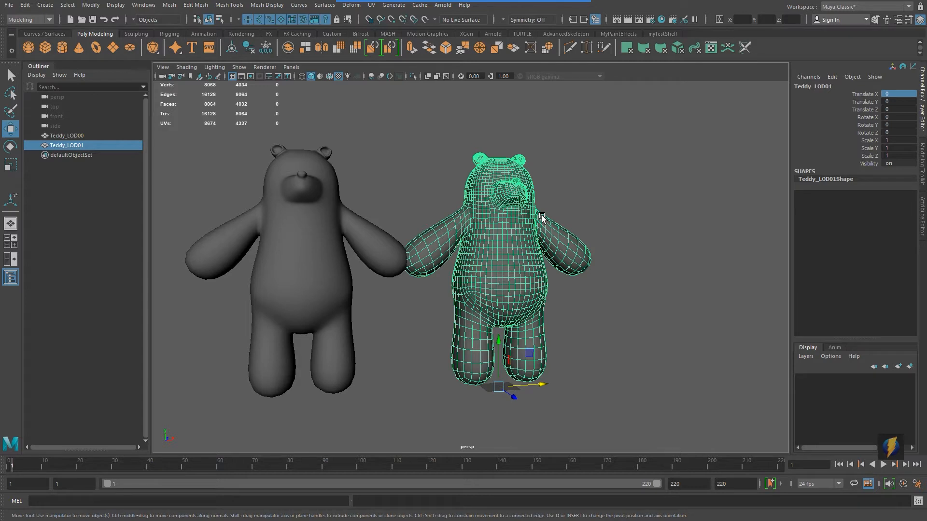
left_click_drag(465, 214, 486, 216, "alt")
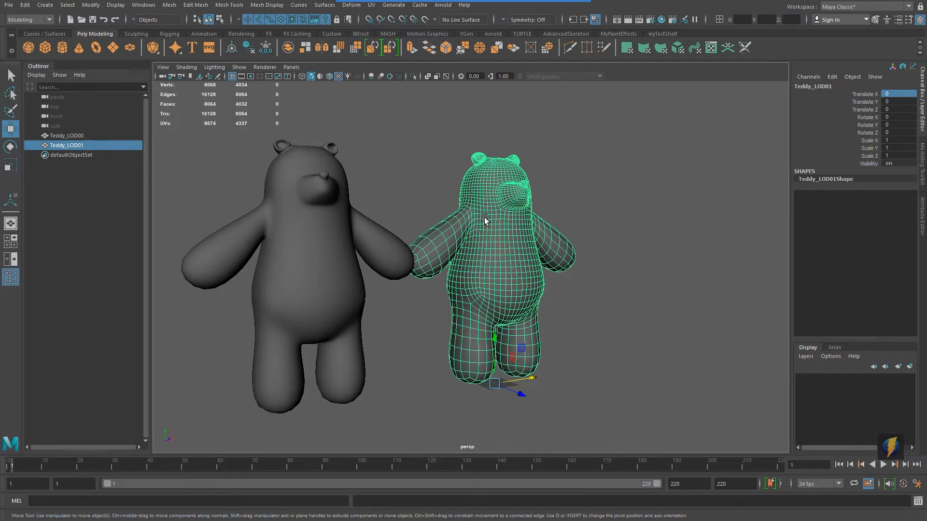
left_click(167, 6)
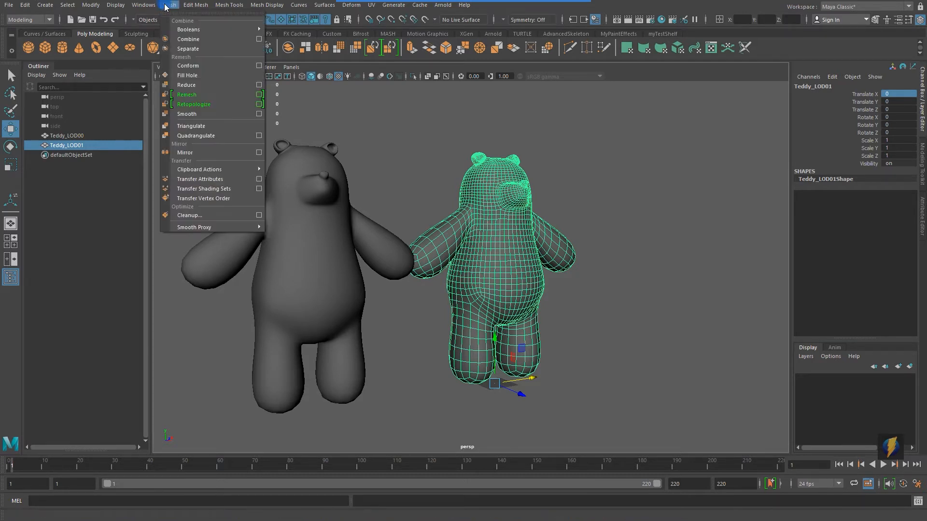
left_click(260, 86)
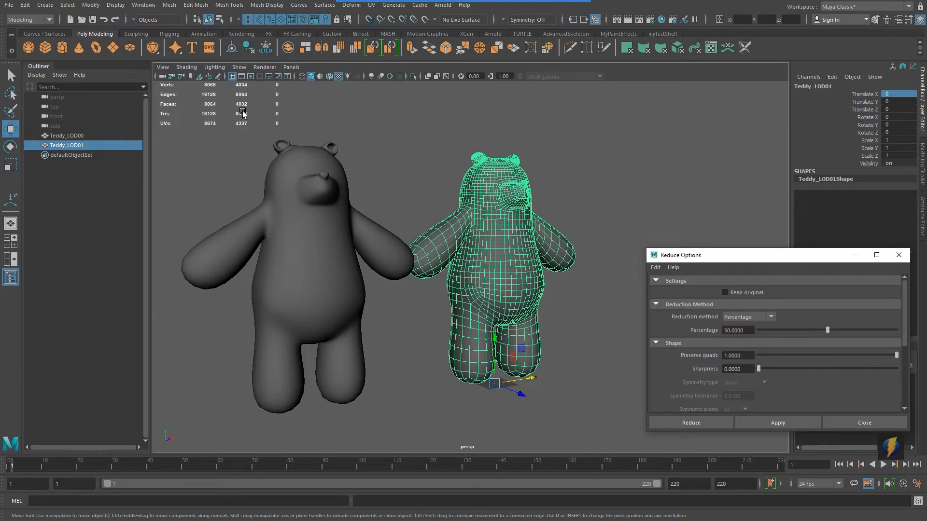
left_click(765, 421)
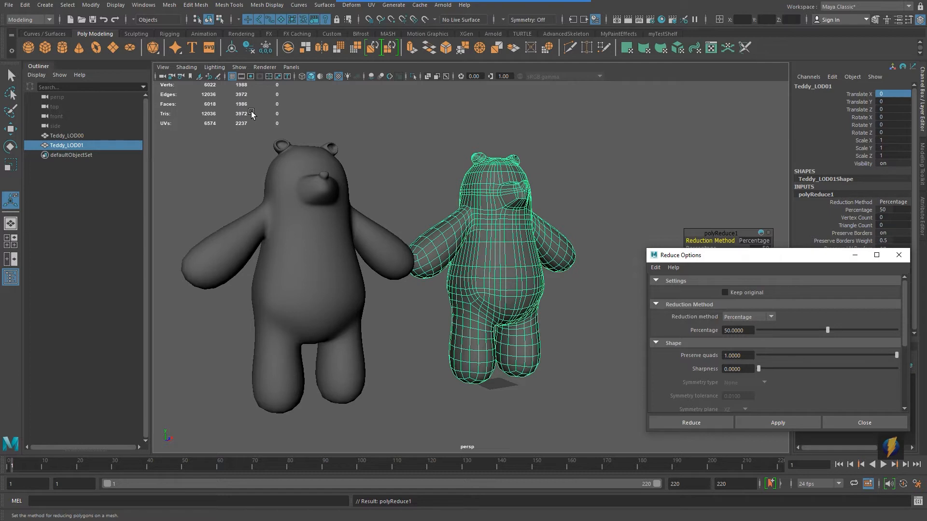
Step: Duplicate the reduced bear
scroll(442, 222, "down", 3)
middle_click_drag(465, 217, 389, 217, "alt")
key("ctrl+d")
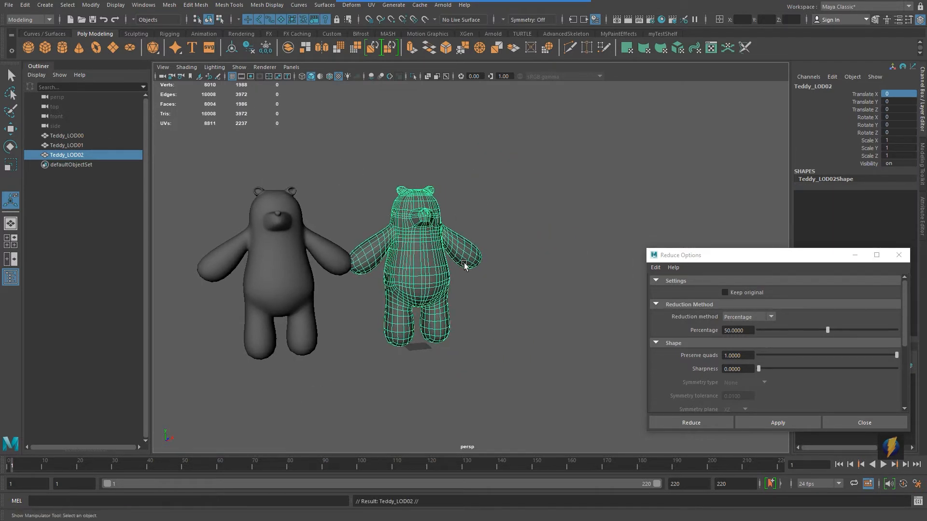
Step: Move the second copy to the right and apply a 50 percent Reduce to it
key("w")
left_click_drag(463, 346, 574, 334)
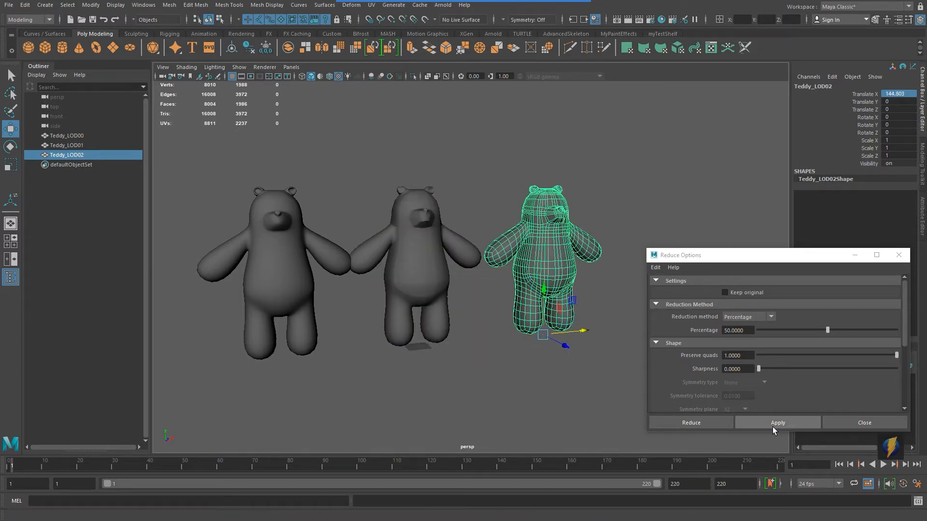
left_click(771, 421)
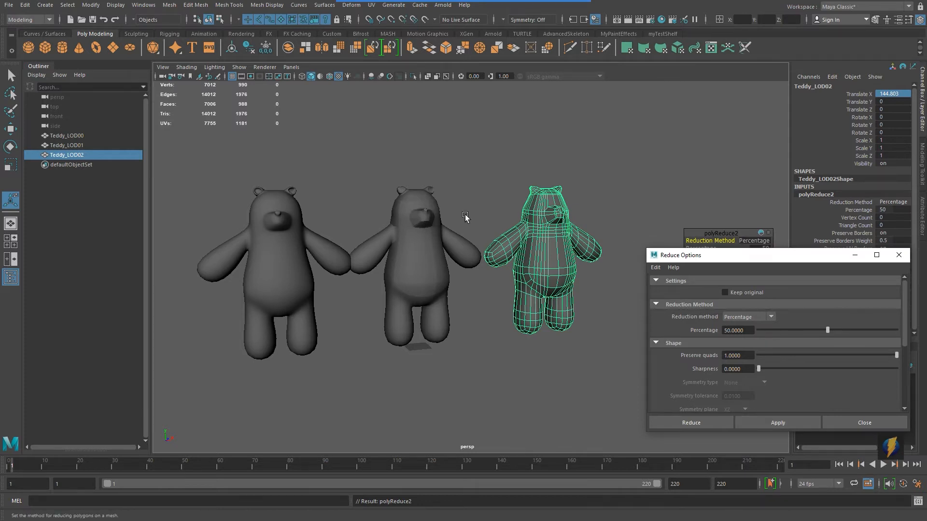
Step: Duplicate the second reduced bear
middle_click_drag(465, 216, 377, 211, "alt")
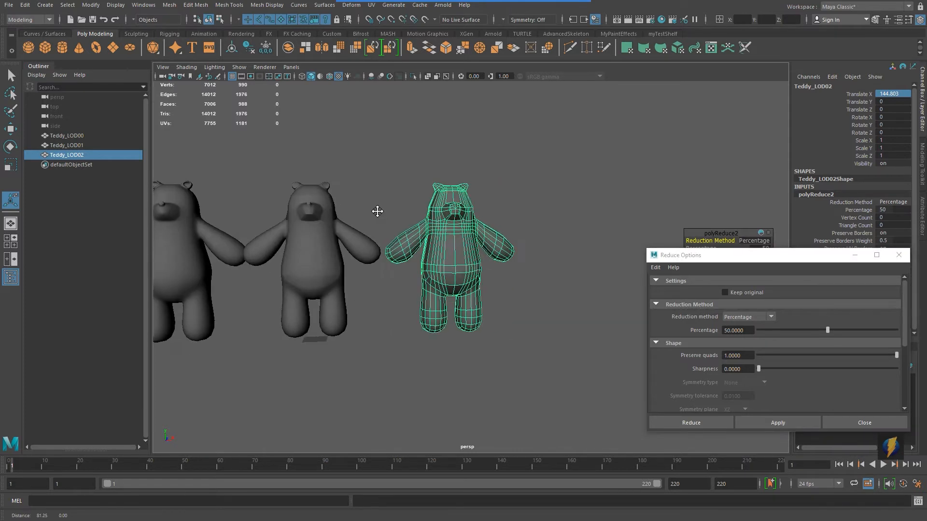
key("ctrl+d")
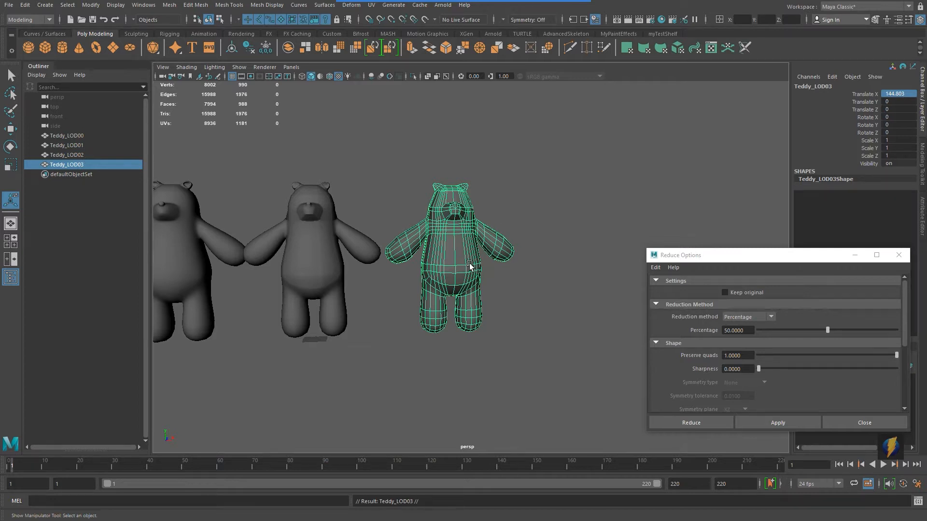
Step: Move the third copy further right and apply a 50 percent Reduce to it
key("w")
left_click_drag(497, 330, 617, 322)
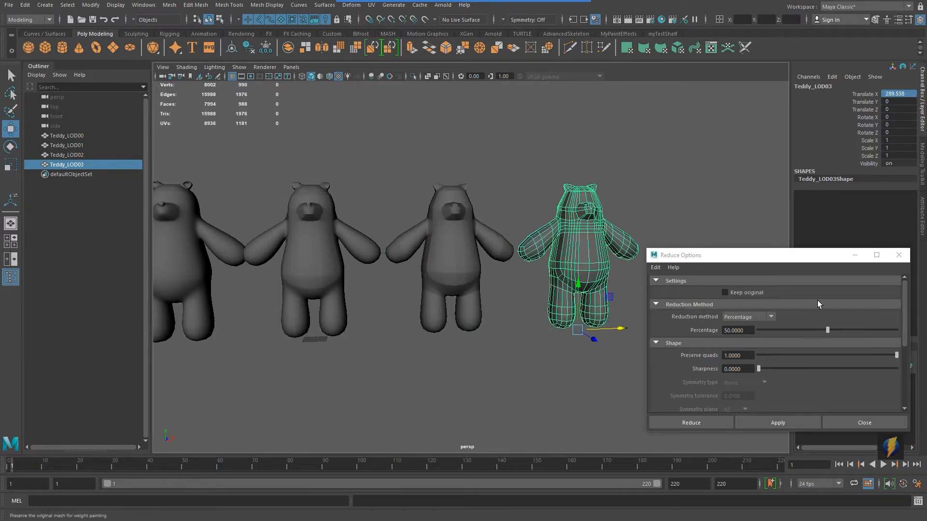
left_click(766, 422)
Step: Orbit around the four bears to compare their mesh densities
middle_click_drag(518, 287, 407, 279, "alt")
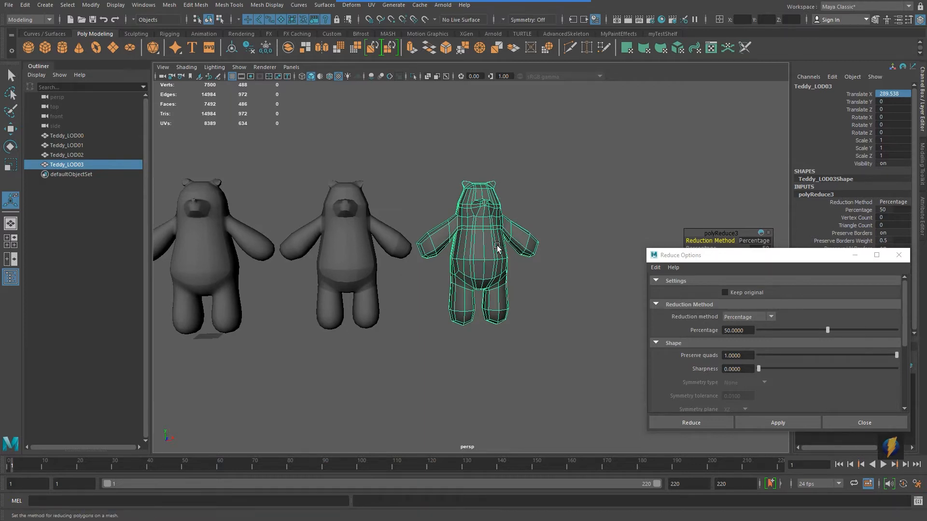
left_click_drag(497, 248, 476, 252, "alt")
middle_click_drag(469, 251, 620, 223, "alt")
left_click(560, 162)
right_click_drag(533, 265, 289, 263, "alt")
left_click_drag(408, 283, 443, 284, "alt")
left_click_drag(257, 269, 534, 269, "alt")
right_click_drag(534, 269, 559, 276, "alt")
left_click(352, 253)
right_click_drag(367, 260, 409, 276, "alt")
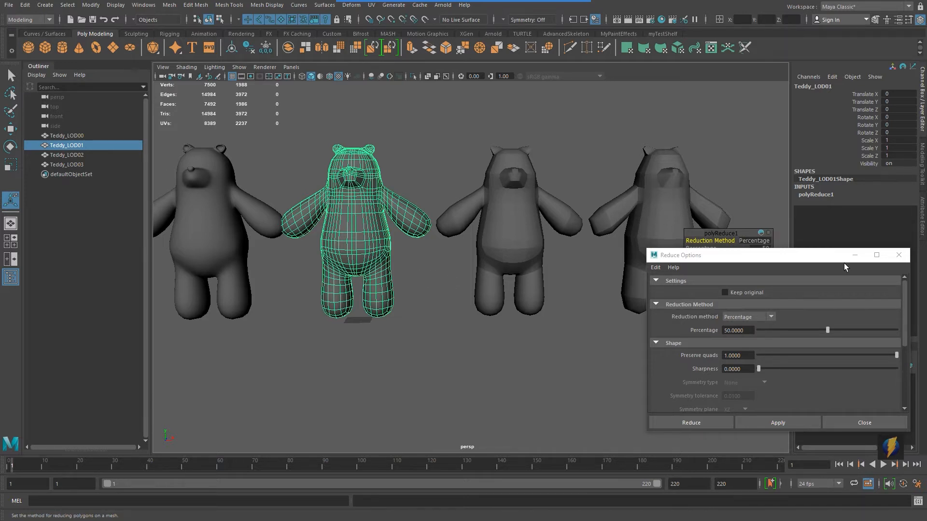
Step: Close the Reduce Options dialog, select Teddy_LOD00 and frame all bears in view
left_click(898, 255)
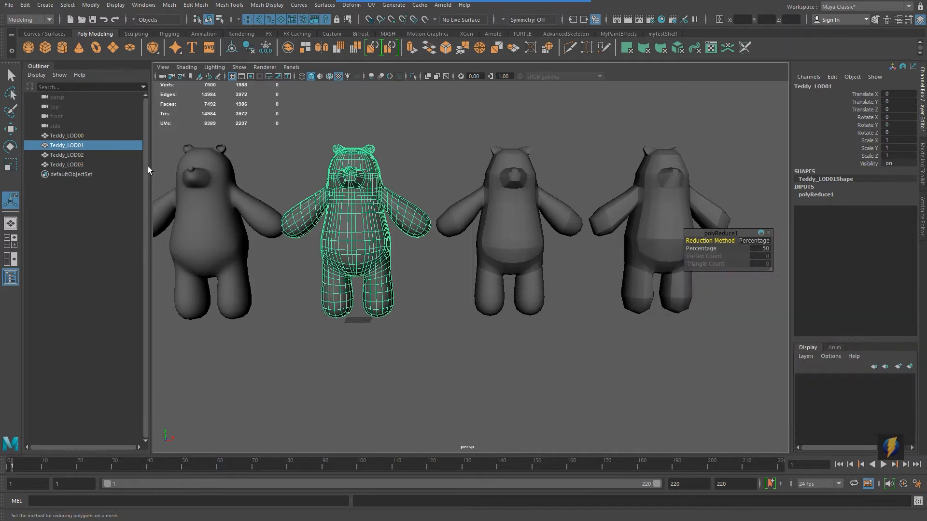
left_click(78, 135)
key("a")
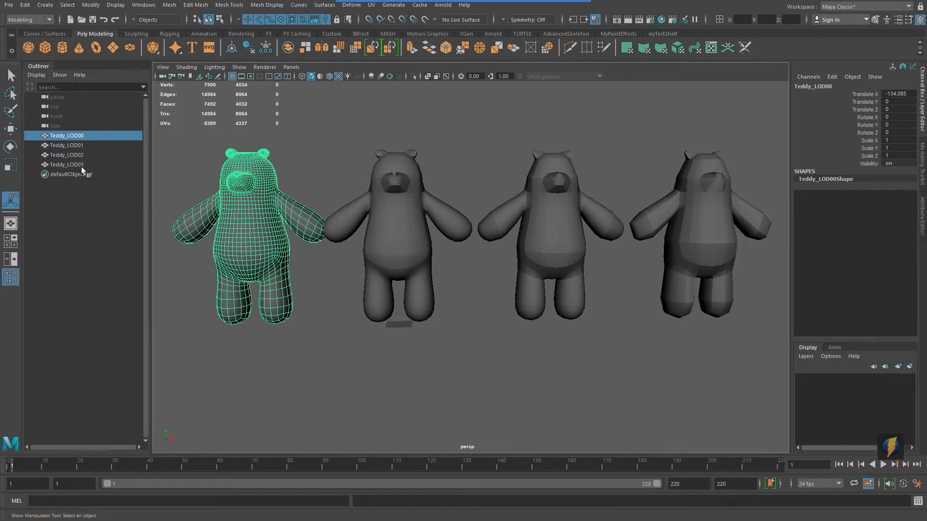
Step: Zoom and orbit closely around the reduced bears to inspect their topology
left_click_drag(423, 247, 446, 248, "alt")
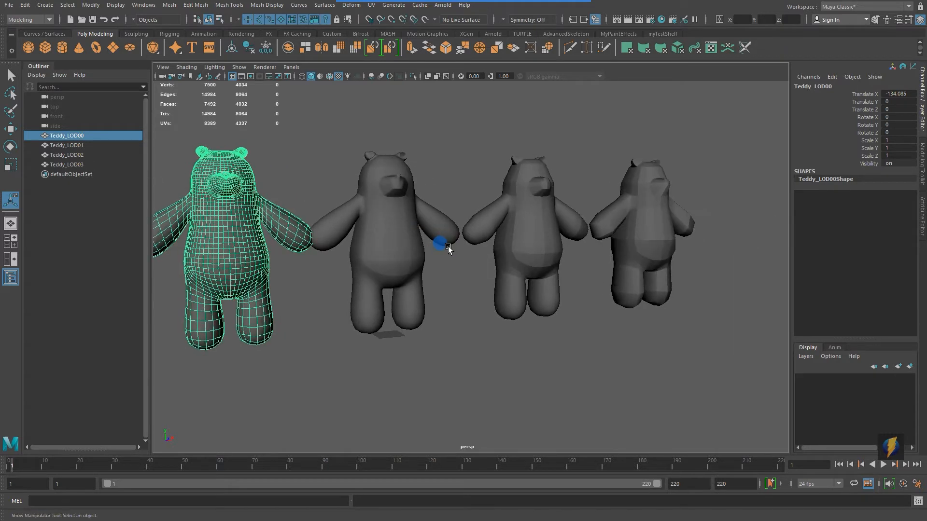
left_click(409, 239)
middle_click_drag(434, 244, 517, 261, "alt")
right_click_drag(382, 277, 622, 284, "alt")
middle_click_drag(534, 236, 525, 306, "alt")
left_click_drag(554, 289, 474, 265, "alt")
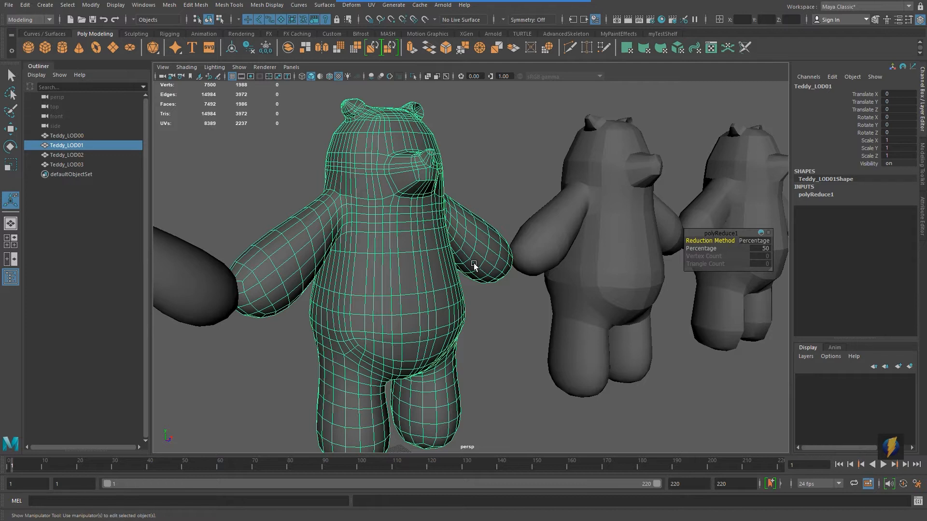
left_click(169, 6)
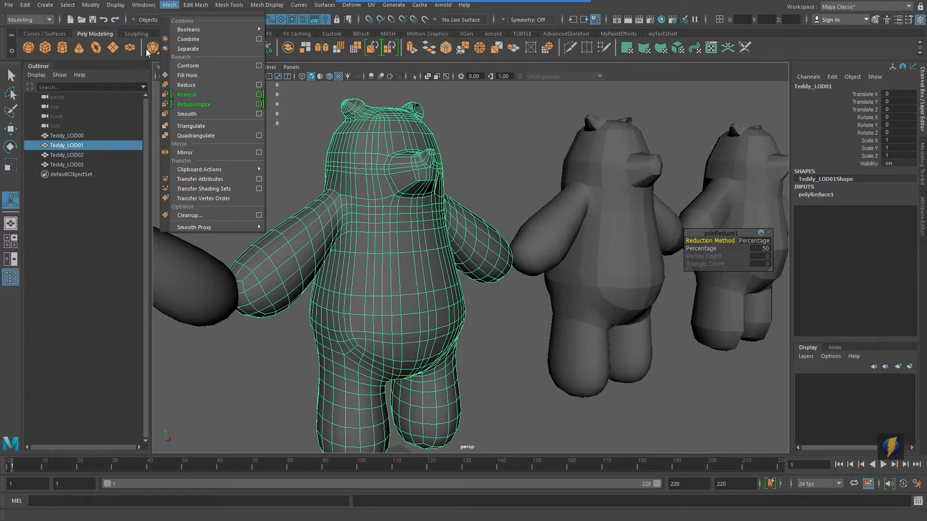
left_click(484, 132)
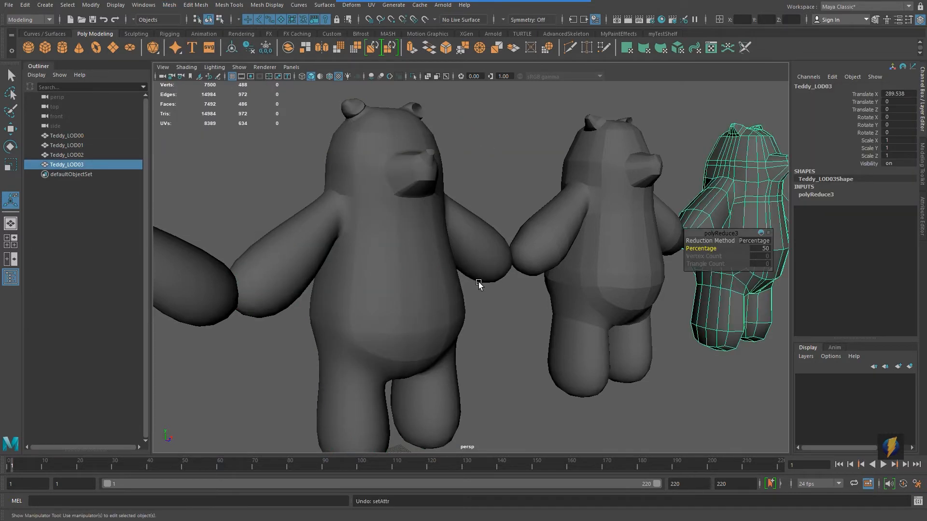
left_click_drag(594, 234, 192, 212, "alt")
left_click_drag(367, 220, 500, 265, "alt")
middle_click_drag(500, 265, 303, 247, "alt")
right_click_drag(284, 251, 648, 248, "alt")
left_click_drag(648, 249, 489, 229, "alt")
middle_click_drag(489, 229, 555, 241, "alt")
middle_click_drag(612, 214, 499, 226, "alt")
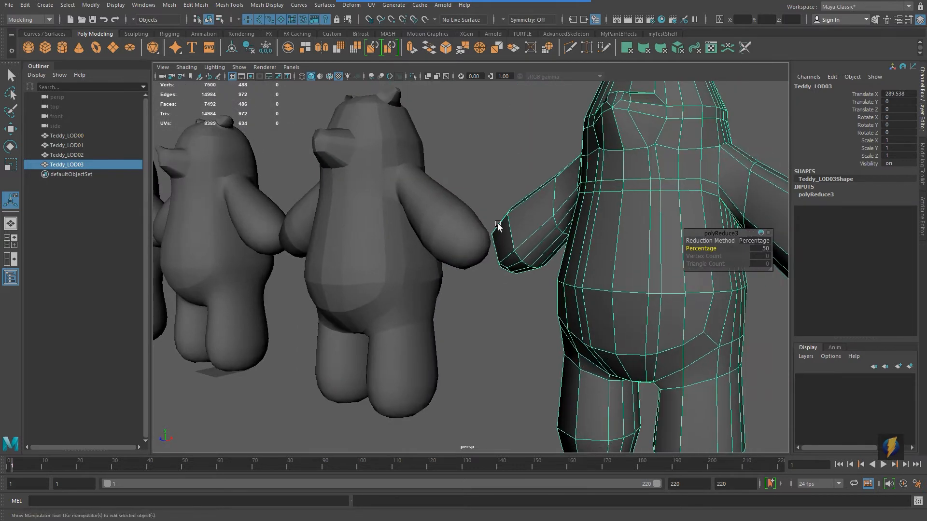
Step: Orbit around the most reduced bear copy to inspect its low-poly mesh
right_click_drag(498, 227, 420, 230, "alt")
left_click_drag(420, 230, 590, 246, "alt")
mouse_move(589, 246)
right_mouse_down("alt")
mouse_move(483, 251)
mouse_move(603, 244)
right_mouse_up("alt")
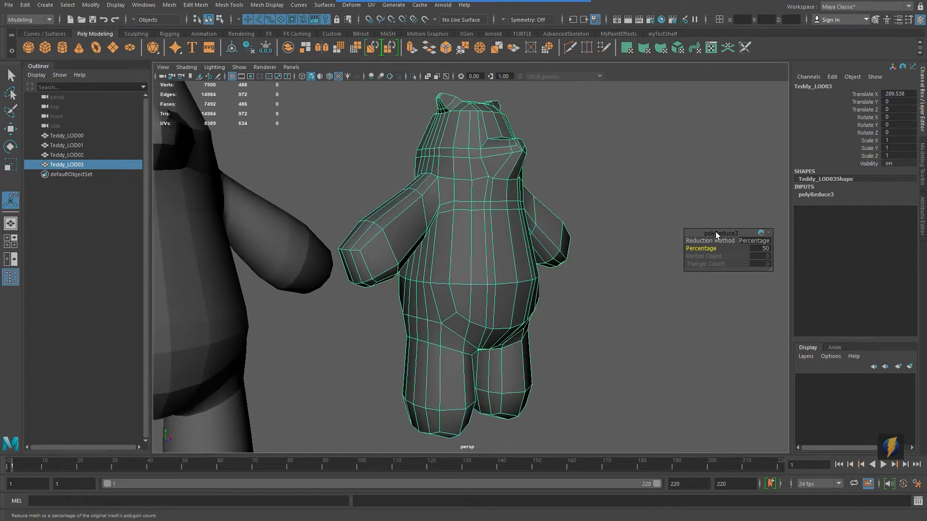
left_click_drag(715, 233, 667, 154)
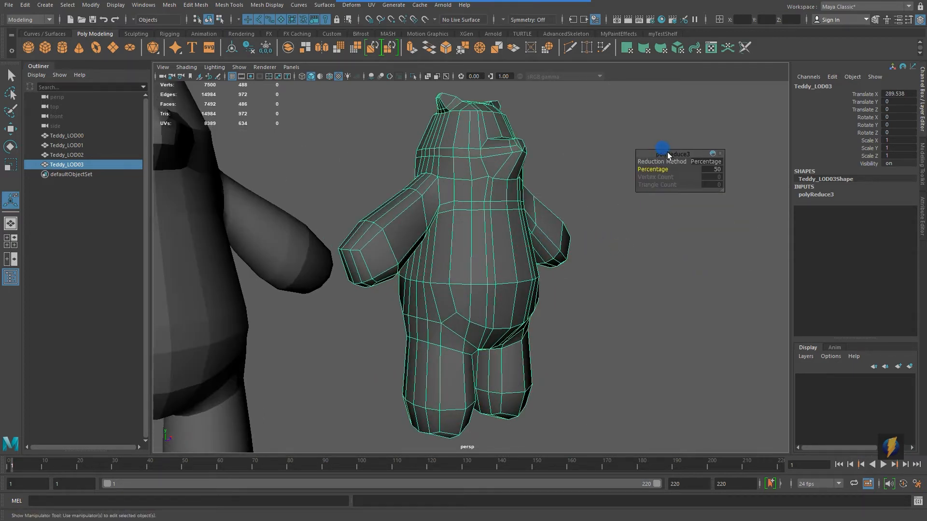
left_click(170, 4)
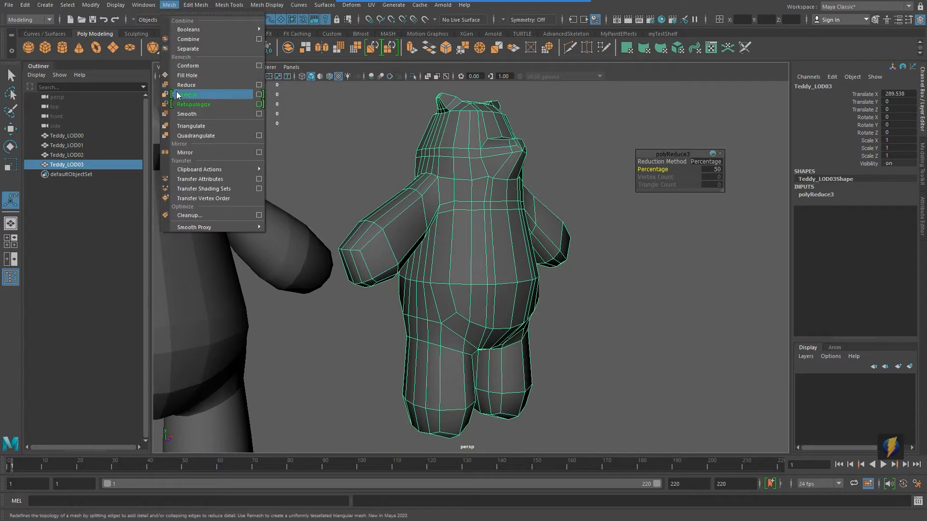
left_click(682, 123)
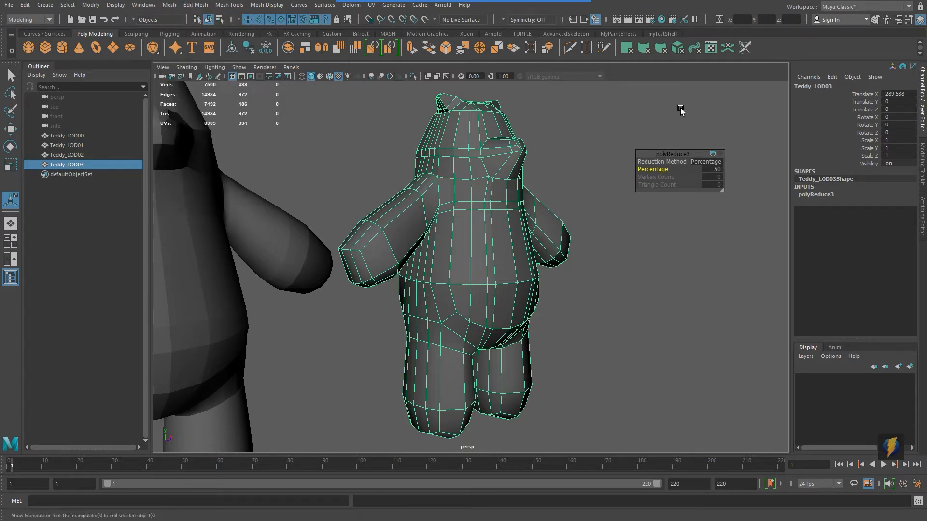
Step: Scrub the third copy's Reduce percentage up to 79.4 and back down to 48.4
left_click_drag(537, 201, 512, 199, "alt")
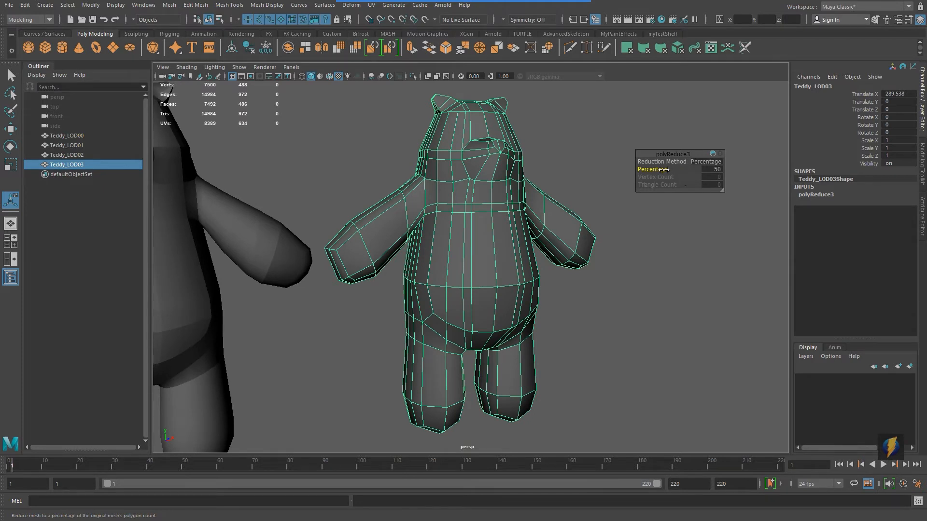
left_click_drag(663, 169, 804, 180)
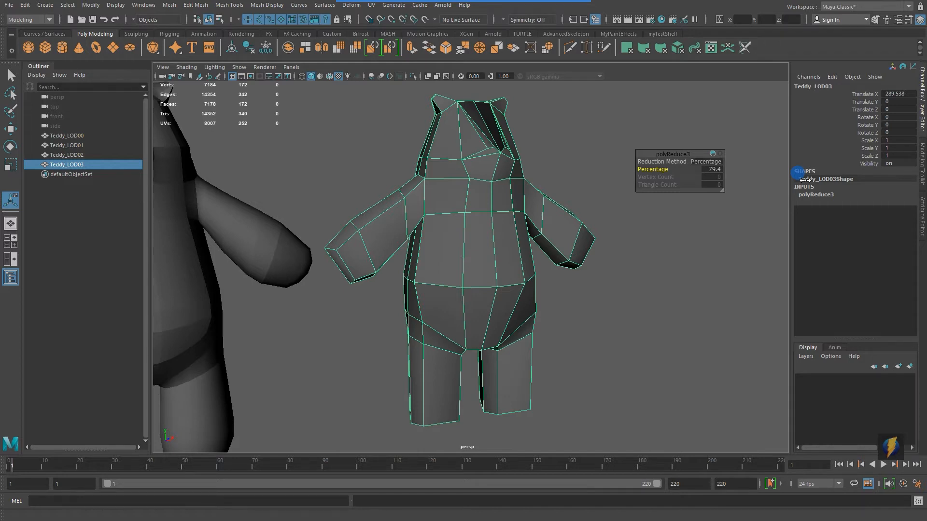
middle_click_drag(805, 180, 647, 180)
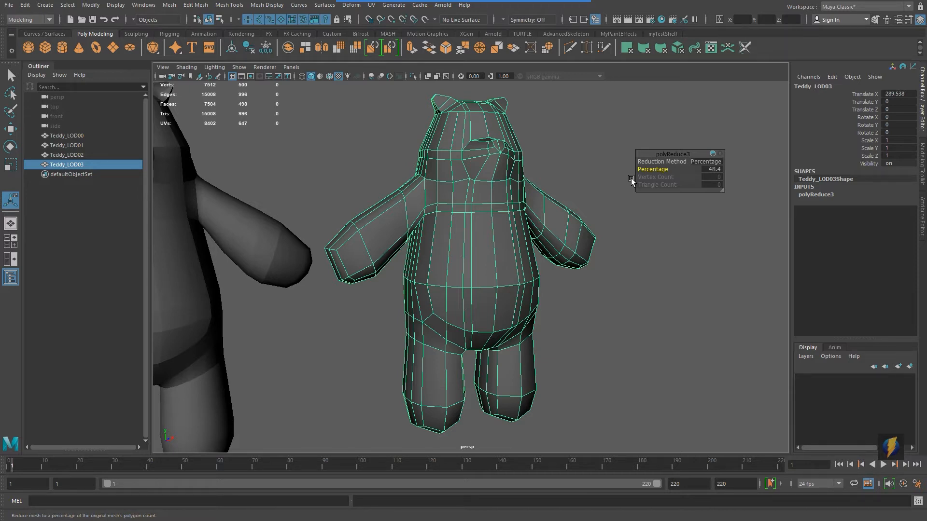
Step: Frame all bears, then select the three reduced copies and delete them
key("a")
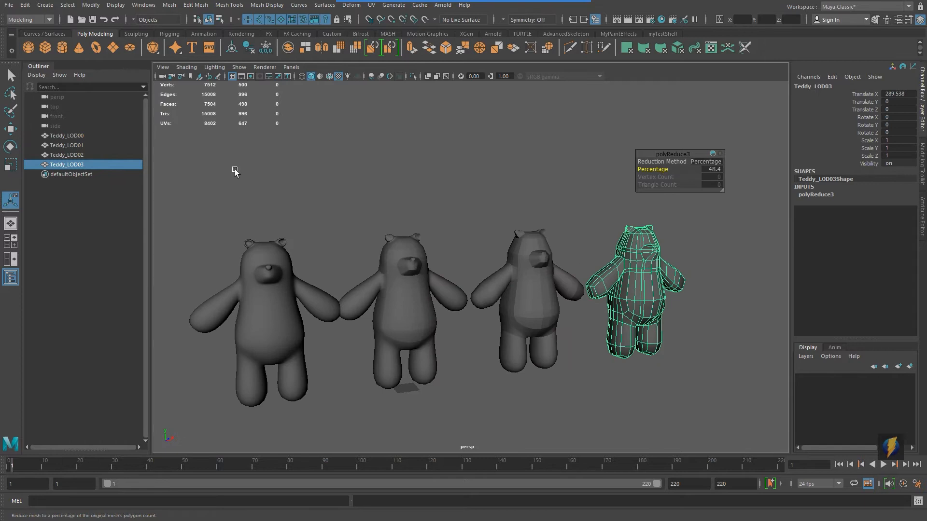
key("q")
left_click_drag(363, 175, 690, 312)
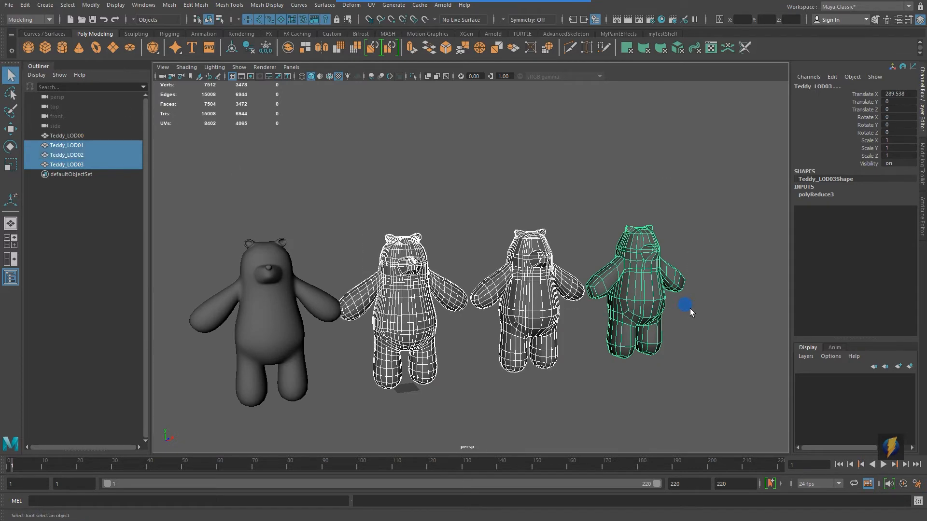
key("Delete")
Step: Duplicate Teddy_LOD00 and set the new copy's Translate X to 0
middle_click_drag(467, 315, 544, 290, "alt")
left_click_drag(404, 300, 517, 314)
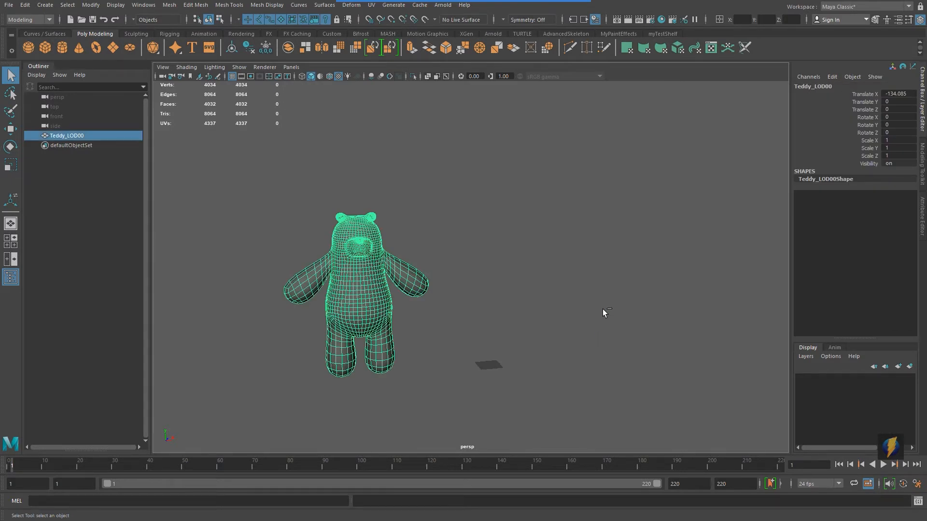
key("ctrl+d")
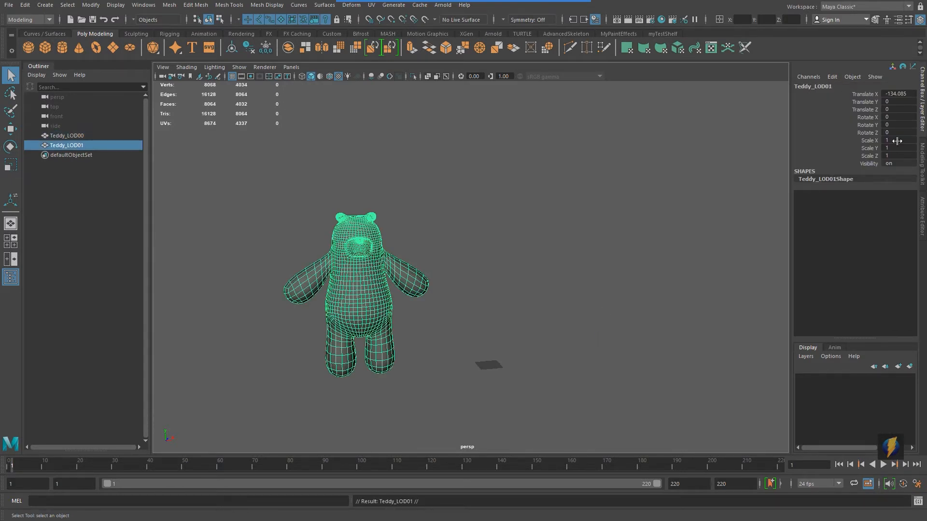
left_click(898, 93)
type("0")
key("Return")
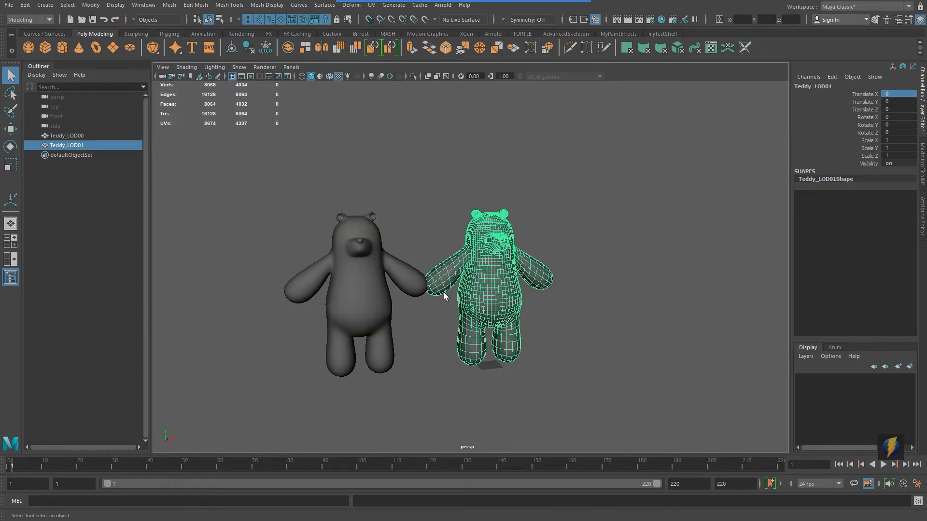
Step: Move Teddy_LOD00 further left along X to about -180
left_click(386, 287)
key("w")
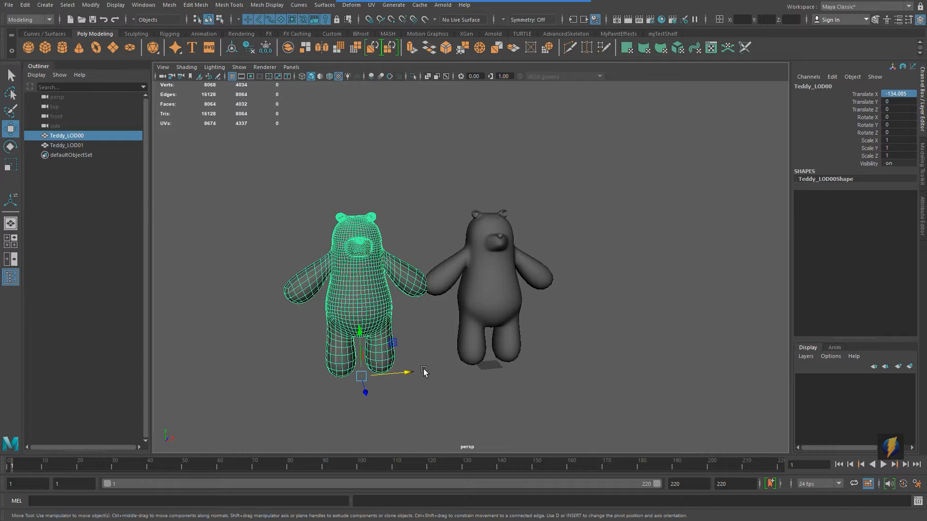
left_click_drag(408, 376, 363, 375)
scroll(567, 339, "up", 8)
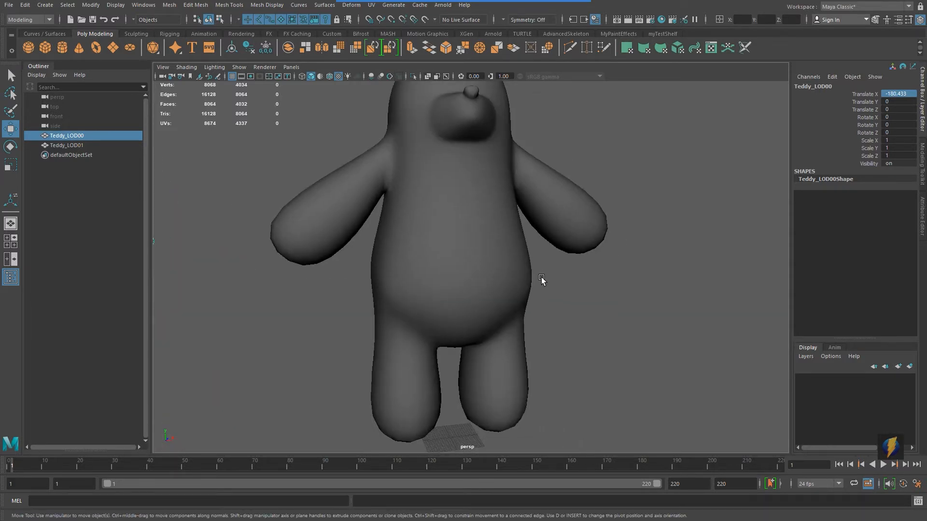
scroll(541, 279, "down", 5)
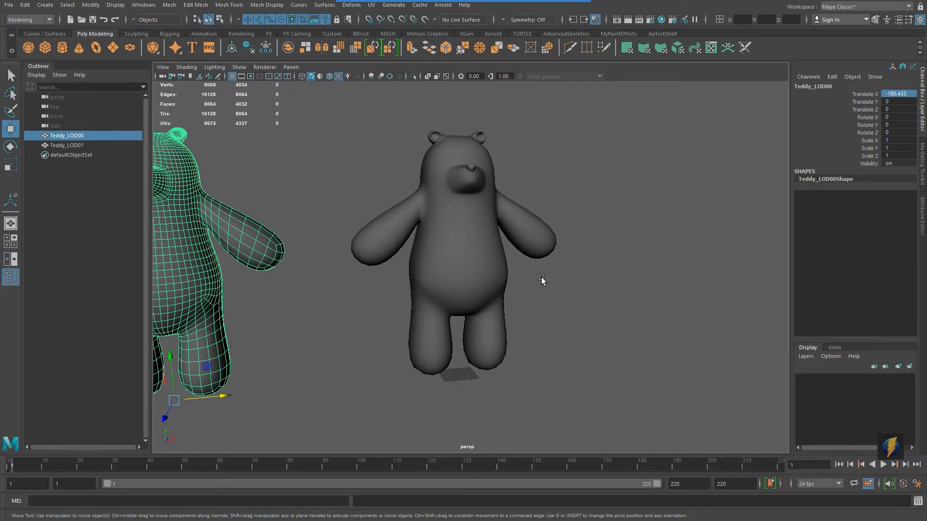
Step: Select Teddy_LOD01 and isolate it in the viewport
left_click(509, 283)
key("q")
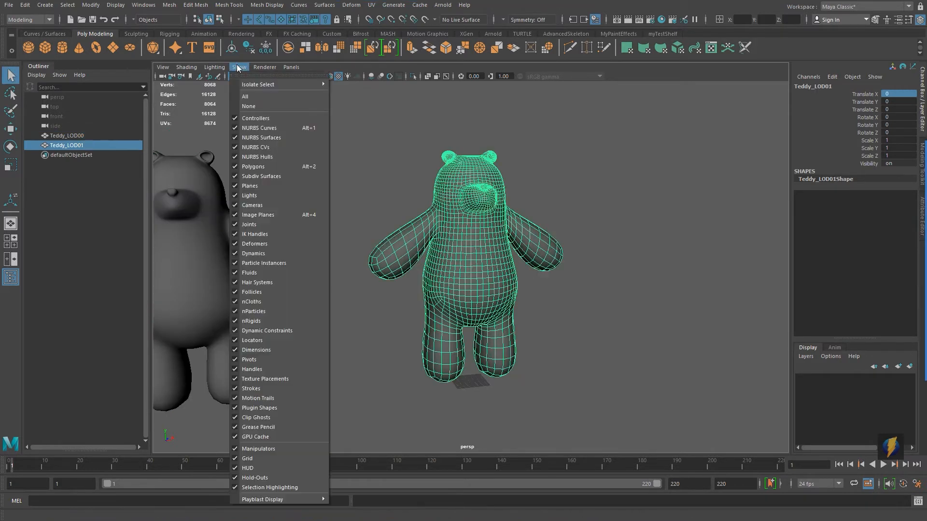
key("ctrl+1")
Step: Open the UV Editor and set modeling symmetry to Object X
left_click(374, 5)
left_click(393, 23)
scroll(449, 251, "up", 2)
left_click_drag(647, 178, 714, 227)
left_click_drag(507, 251, 542, 261, "alt")
left_click(503, 19)
left_click(519, 41)
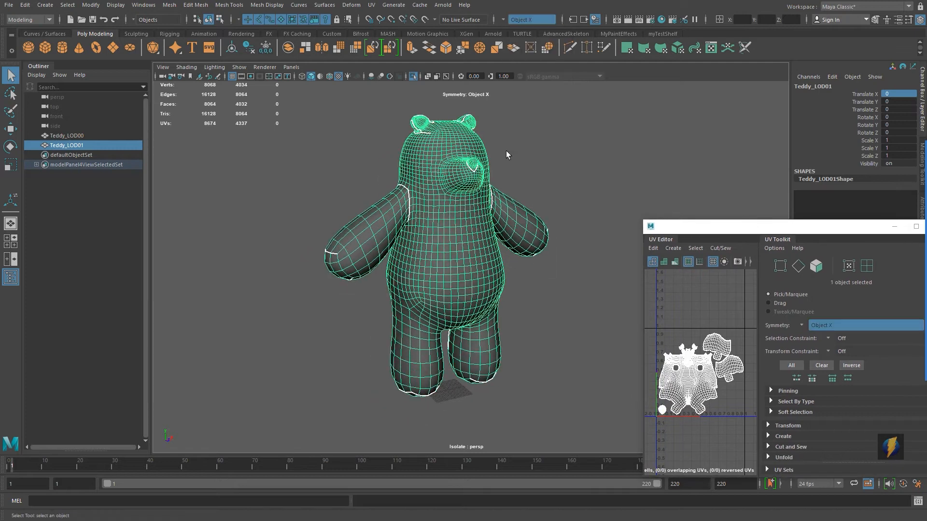
Step: Select edge loops on Teddy_LOD01's body and delete them
left_click_drag(507, 153, 465, 193, "alt")
scroll(464, 200, "up", 5)
right_click_drag(464, 200, 464, 169)
left_click_drag(449, 198, 473, 203, "alt")
double_click(275, 296)
middle_click_drag(478, 211, 429, 322, "alt")
double_click(433, 305, "shift")
mouse_move(432, 306)
left_mouse_down("alt")
mouse_move(577, 325)
mouse_move(434, 308)
left_mouse_up("alt")
scroll(434, 308, "down", 4)
left_click(195, 5)
left_click(217, 201)
Step: Select every other horizontal edge loop down the torso and delete them
scroll(430, 234, "up", 2)
left_click_drag(425, 229, 478, 292, "alt")
scroll(478, 292, "up", 2)
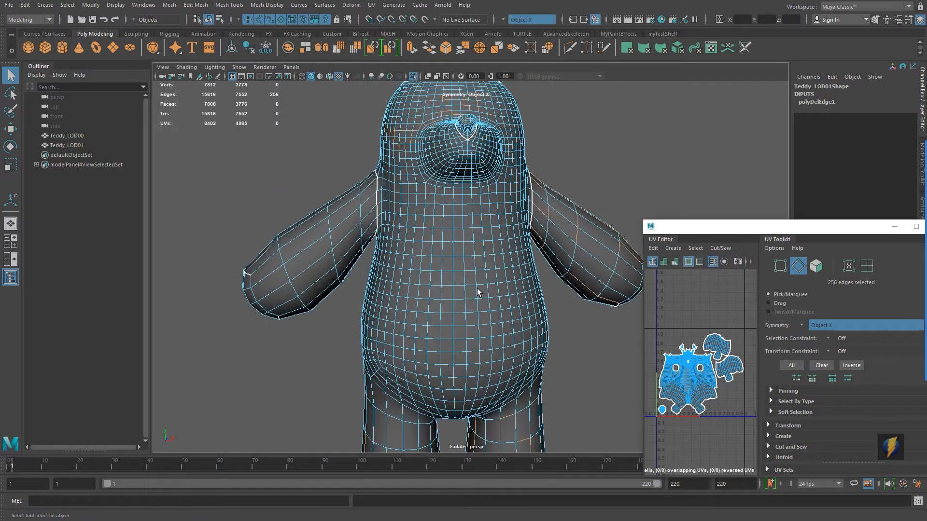
double_click(438, 195)
double_click(437, 216, "shift")
double_click(438, 243, "shift")
double_click(444, 272, "shift")
double_click(449, 300, "shift")
double_click(455, 327, "shift")
mouse_move(456, 337)
middle_mouse_down("alt")
mouse_move(465, 302)
mouse_move(455, 324)
middle_mouse_up("alt")
scroll(455, 324, "down", 3)
left_click(195, 5)
left_click(217, 201)
Step: Select more edge loops on the lower body and delete them
scroll(436, 323, "up", 2)
double_click(436, 321, "shift")
left_click_drag(436, 321, 466, 269, "alt")
double_click(504, 305, "shift")
scroll(437, 217, "down", 3)
middle_click_drag(466, 269, 448, 329, "alt")
left_click_drag(448, 328, 585, 273, "alt")
left_click(195, 5)
left_click(217, 201)
Step: Delete further alternating edge loops from the bear's body and legs
left_click_drag(545, 232, 436, 221, "alt")
middle_click_drag(437, 221, 424, 103, "alt")
scroll(427, 145, "down", 2)
double_click(400, 217)
double_click(429, 318, "shift")
left_click_drag(429, 318, 463, 309, "alt")
middle_click_drag(463, 270, 473, 369, "alt")
scroll(474, 368, "up", 2)
left_click_drag(473, 368, 425, 309, "alt")
left_click(196, 5)
left_click(217, 201)
Step: Select additional edge loops around the lower torso and delete them
middle_click_drag(424, 318, 408, 96, "alt")
scroll(415, 287, "down", 3)
left_click_drag(414, 292, 483, 314, "alt")
scroll(491, 283, "up", 3)
double_click(508, 304)
middle_click_drag(483, 313, 476, 417, "alt")
left_click_drag(476, 418, 497, 442, "alt")
left_click(195, 5)
left_click(218, 201)
Step: Select alternating vertical edge loops around the body and delete them
left_click_drag(447, 257, 622, 280, "alt")
right_click_drag(414, 277, 482, 217, "alt")
middle_click_drag(483, 217, 389, 256, "alt")
right_click(389, 251)
left_click_drag(389, 257, 429, 291, "alt")
double_click(428, 292)
double_click(439, 292, "shift")
double_click(467, 297, "shift")
double_click(511, 286, "shift")
double_click(558, 276, "shift")
left_click_drag(579, 271, 483, 315, "alt")
right_click_drag(521, 270, 489, 292, "alt")
middle_click_drag(489, 292, 463, 116, "alt")
double_click(458, 284, "shift")
left_click_drag(444, 285, 436, 288, "alt")
middle_click_drag(434, 198, 433, 325, "alt")
mouse_move(433, 289)
left_mouse_down("alt")
mouse_move(429, 315)
mouse_move(427, 295)
mouse_move(468, 256)
mouse_move(451, 310)
mouse_move(457, 252)
mouse_move(375, 293)
mouse_move(490, 289)
mouse_move(434, 296)
left_mouse_up("alt")
double_click(427, 311, "shift")
left_click(195, 5)
left_click(212, 202)
left_click(195, 5)
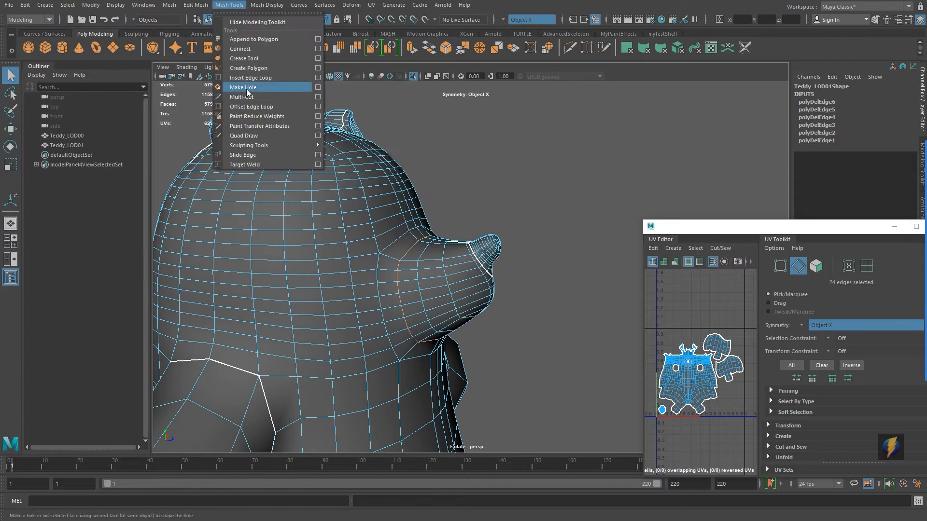
left_click(218, 201)
Step: Select every other horizontal edge loop across the head and delete them
left_click_drag(430, 241, 331, 224, "alt")
middle_click_drag(332, 224, 409, 236, "alt")
double_click(411, 244)
double_click(409, 224, "shift")
double_click(406, 200, "shift")
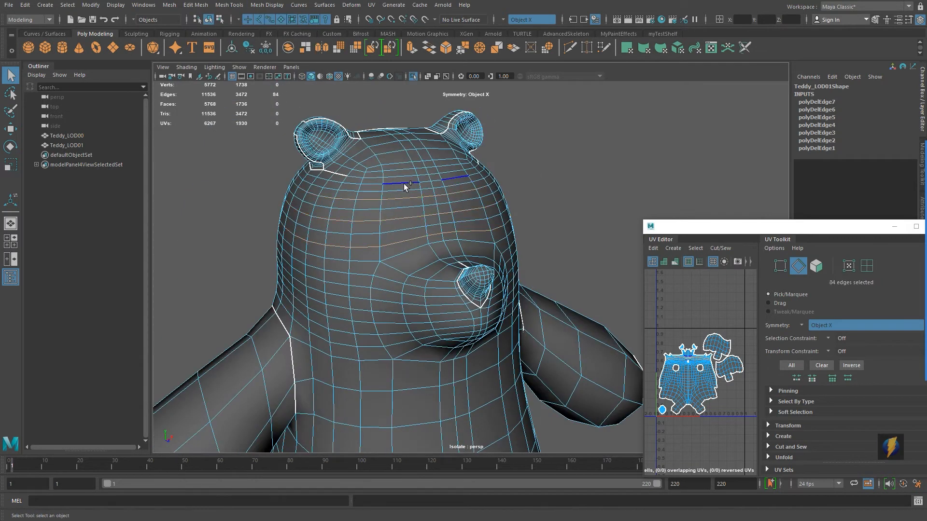
double_click(404, 183, "shift")
middle_click_drag(410, 191, 414, 229, "alt")
double_click(380, 198, "shift")
left_click_drag(367, 172, 425, 211, "alt")
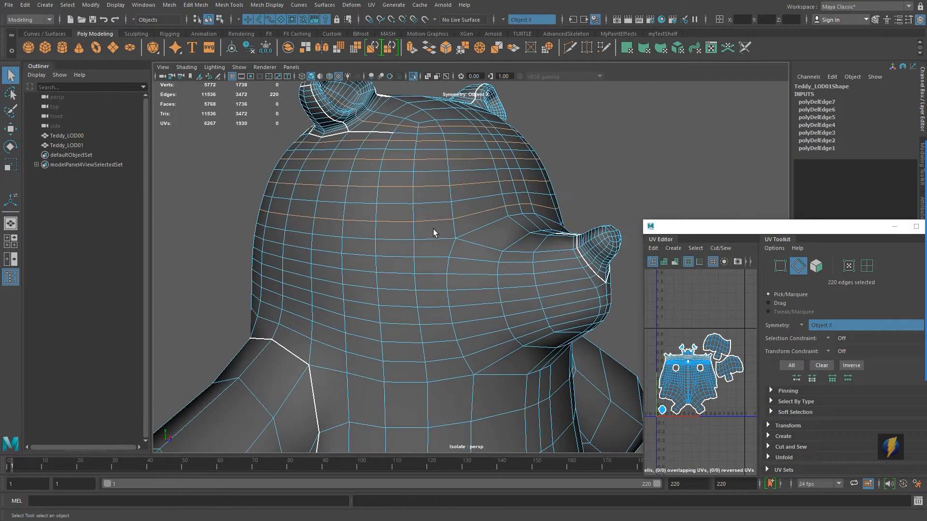
double_click(404, 288, "shift")
mouse_move(414, 346)
left_mouse_down("alt")
mouse_move(425, 331)
mouse_move(340, 331)
mouse_move(404, 332)
left_mouse_up("alt")
left_click(197, 5)
left_click(218, 201)
Step: Delete more edge loops on the head around the snout
left_click_drag(357, 231, 449, 208, "alt")
double_click(414, 230)
scroll(473, 251, "down", 5)
left_click_drag(499, 286, 472, 294, "alt")
left_click(196, 5)
left_click(219, 201)
Step: Select another edge loop on the side of the head and delete it
left_click_drag(477, 208, 376, 215, "alt")
double_click(493, 230)
left_click(196, 5)
left_click(232, 201)
mouse_move(410, 287)
left_mouse_down("alt")
mouse_move(488, 294)
mouse_move(410, 290)
left_mouse_up("alt")
scroll(447, 270, "up", 4)
middle_click_drag(446, 251, 448, 340, "alt")
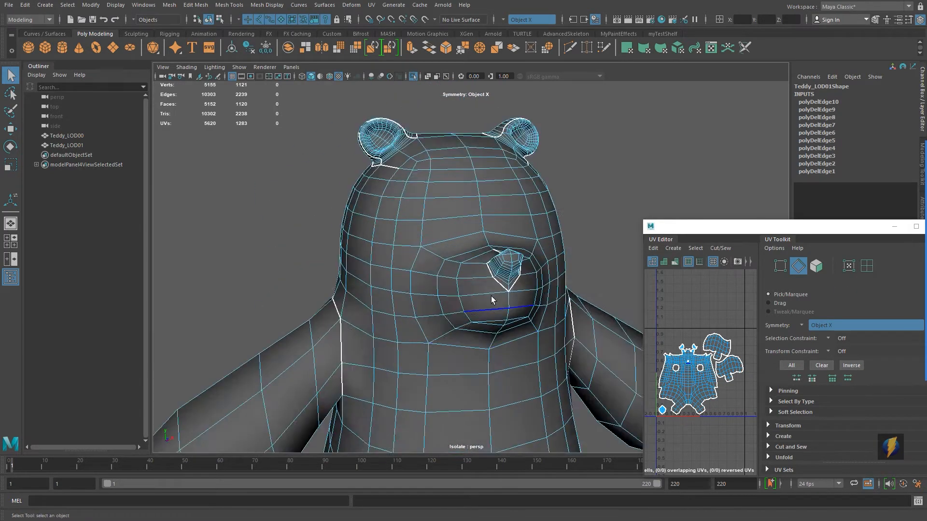
Step: Select several edge loops across the face around the snout and delete them
left_click_drag(447, 340, 540, 333, "alt")
scroll(473, 314, "up", 6)
middle_click_drag(463, 309, 340, 314, "alt")
left_click_drag(340, 313, 318, 317, "alt")
double_click(429, 292)
double_click(435, 285, "shift")
double_click(445, 274, "shift")
double_click(452, 266, "shift")
double_click(473, 254, "shift")
left_click_drag(485, 253, 502, 270, "alt")
left_click(196, 5)
left_click(231, 201)
left_click_drag(394, 223, 351, 262, "alt")
left_click(197, 5)
left_click(229, 201)
Step: Select edge loops on the lower head and delete them
scroll(405, 251, "down", 6)
scroll(386, 271, "up", 6)
scroll(453, 289, "down", 5)
mouse_move(453, 288)
left_mouse_down("alt")
mouse_move(445, 213)
mouse_move(441, 290)
left_mouse_up("alt")
scroll(442, 309, "up", 5)
double_click(445, 331)
double_click(379, 330, "shift")
left_click_drag(380, 330, 355, 330, "alt")
middle_click_drag(356, 331, 483, 289, "alt")
scroll(483, 289, "up", 4)
left_click_drag(482, 289, 458, 285, "alt")
double_click(455, 312, "shift")
left_click(196, 5)
left_click(229, 201)
Step: Select alternating edge loops around the ear and delete them
left_click_drag(362, 220, 383, 222, "alt")
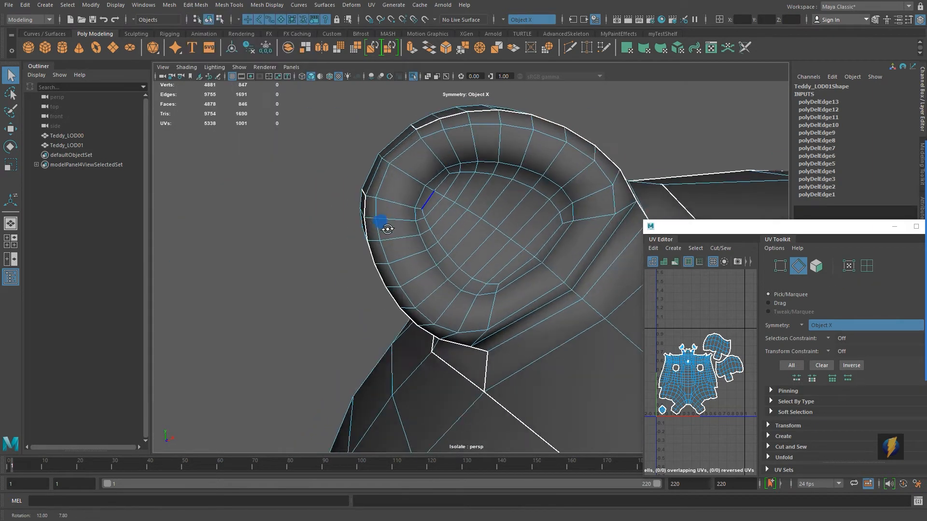
scroll(434, 255, "up", 4)
double_click(488, 305)
left_click(190, 7)
double_click(395, 201)
double_click(410, 240, "shift")
double_click(436, 285, "shift")
double_click(470, 321, "shift")
left_click_drag(318, 280, 246, 241, "alt")
left_click(196, 5)
left_click(228, 201)
Step: Orbit around the reduced bear to inspect its mesh from different angles, including the smooth preview
left_click_drag(411, 244, 377, 253, "alt")
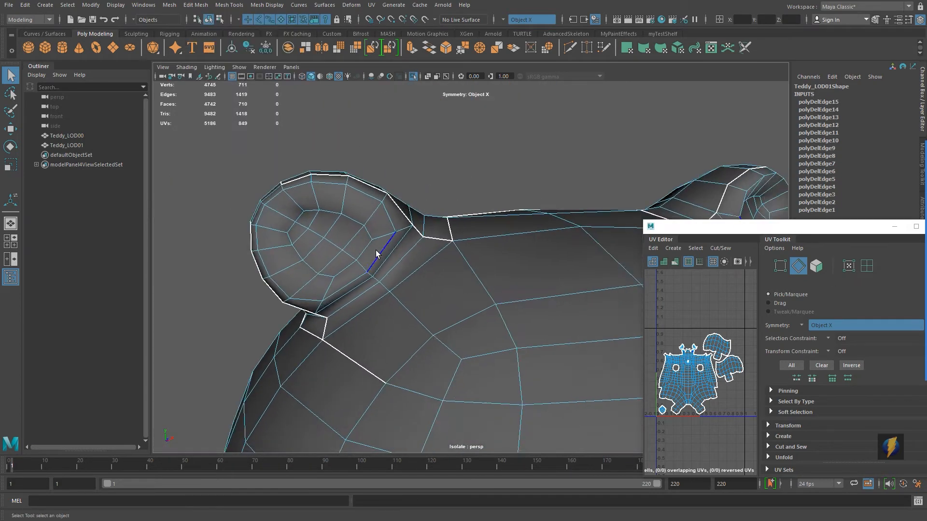
scroll(379, 253, "down", 8)
middle_click_drag(435, 372, 465, 238, "alt")
left_click_drag(465, 238, 486, 260, "alt")
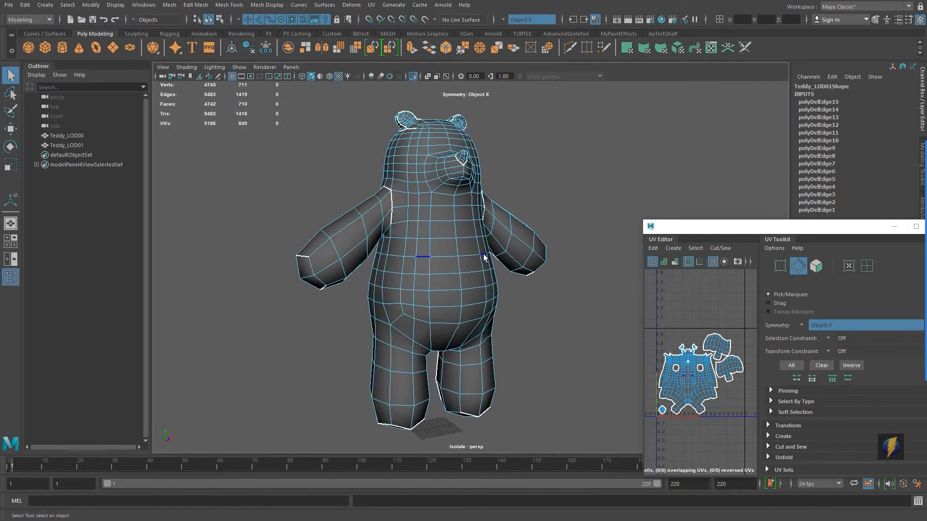
key("3")
key("1")
left_click_drag(432, 284, 544, 242, "alt")
key("f")
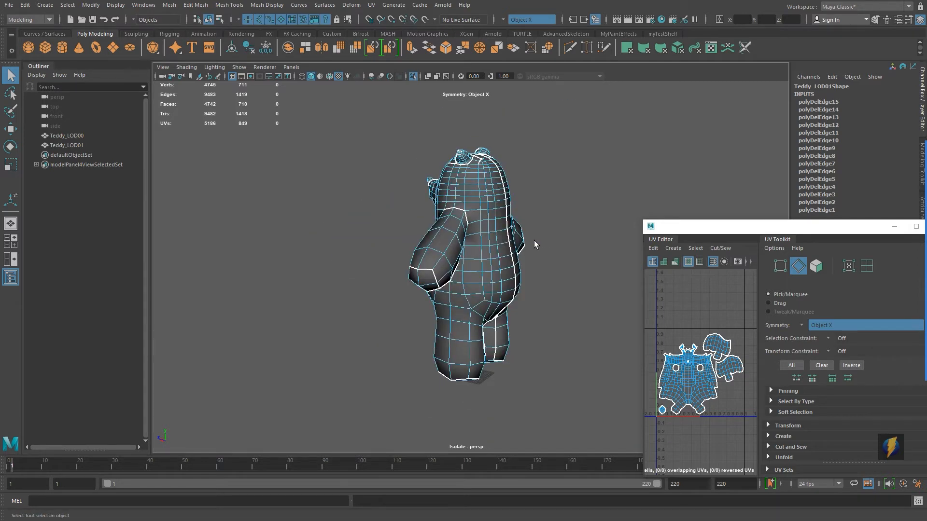
left_click_drag(345, 243, 534, 240, "alt")
mouse_move(392, 259)
left_mouse_down("alt")
mouse_move(539, 261)
mouse_move(378, 265)
mouse_move(394, 276)
left_mouse_up("alt")
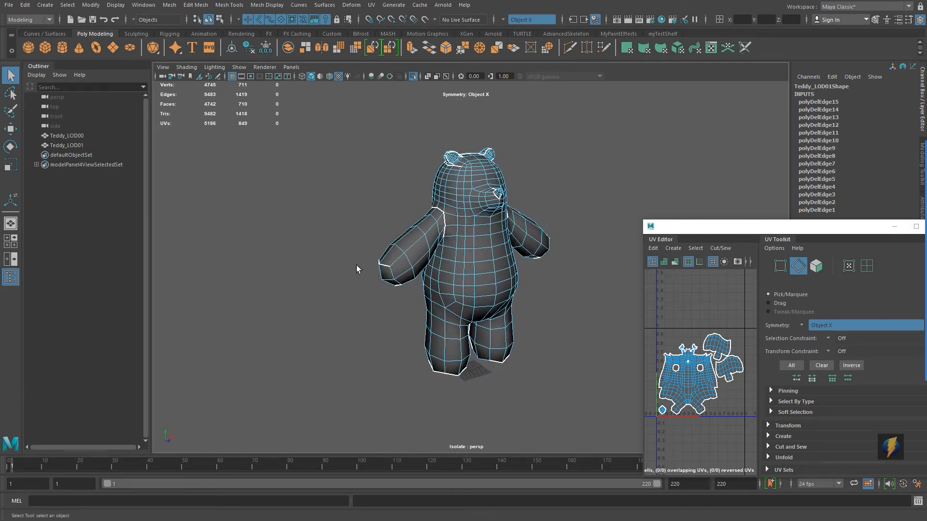
left_click_drag(357, 269, 386, 253, "alt")
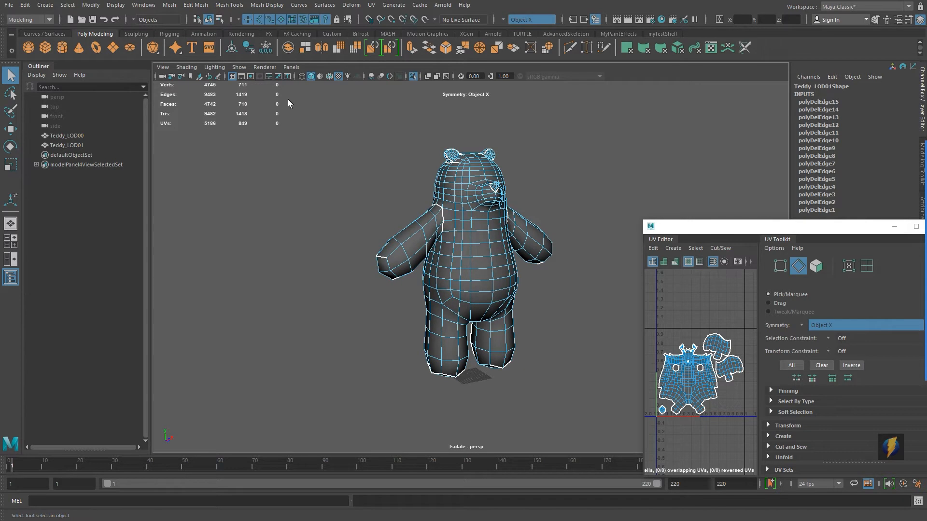
Step: Turn off isolate view so both bear models show side by side
left_click(239, 67)
mouse_move(263, 89)
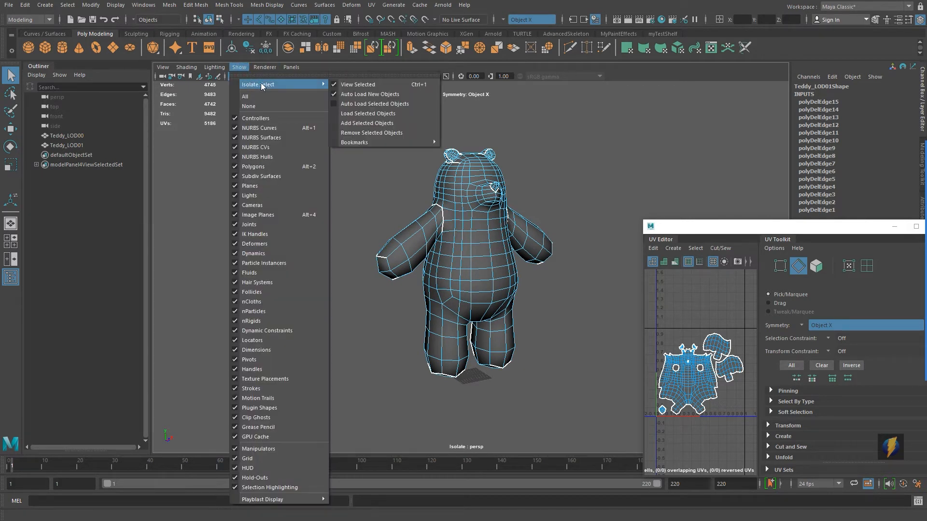
left_click(362, 93)
right_click_drag(468, 207, 524, 193)
left_click(555, 223)
middle_click_drag(536, 224, 666, 205, "alt")
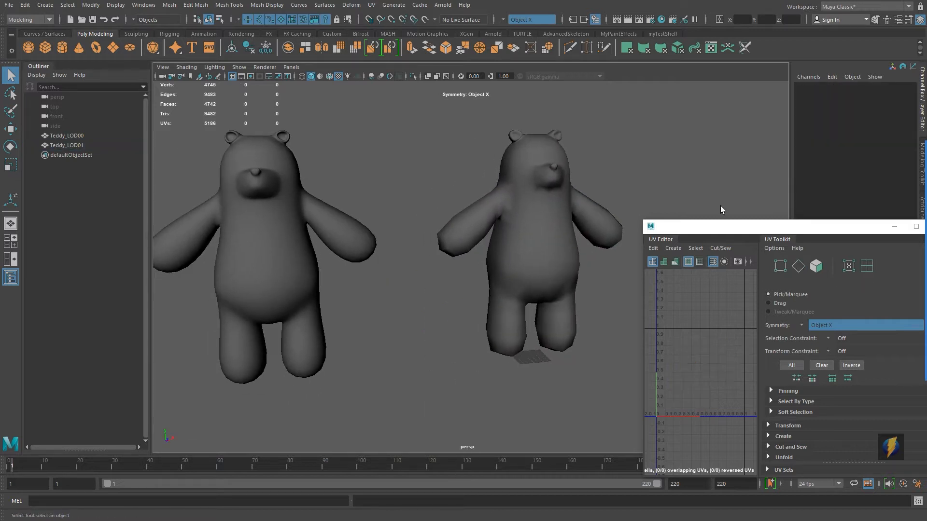
left_click_drag(745, 233, 767, 225)
left_click_drag(424, 214, 447, 210, "alt")
right_click_drag(447, 210, 262, 208, "alt")
left_click_drag(388, 235, 433, 248, "alt")
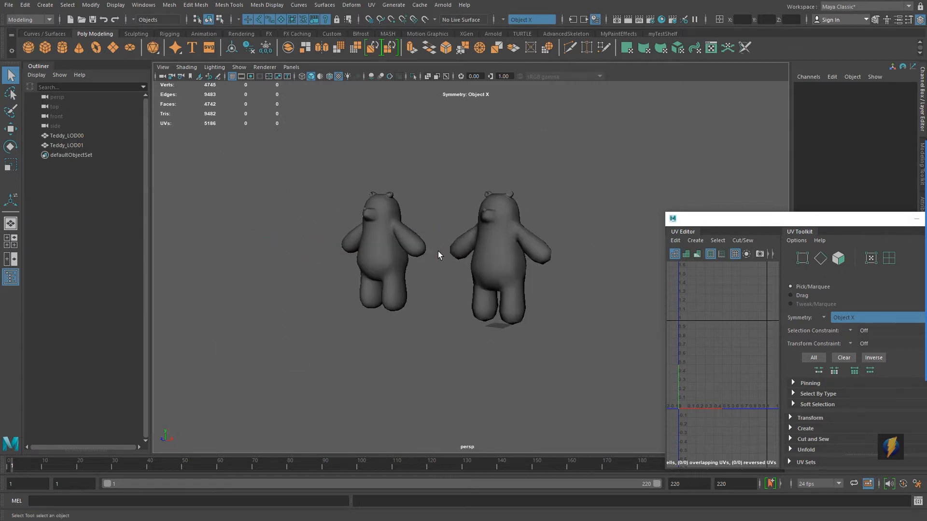
Step: Select each bear in turn to compare their polygon counts
left_click(491, 263)
left_click_drag(534, 271, 376, 249, "alt")
right_click_drag(362, 256, 527, 250, "alt")
middle_click_drag(527, 251, 553, 265, "alt")
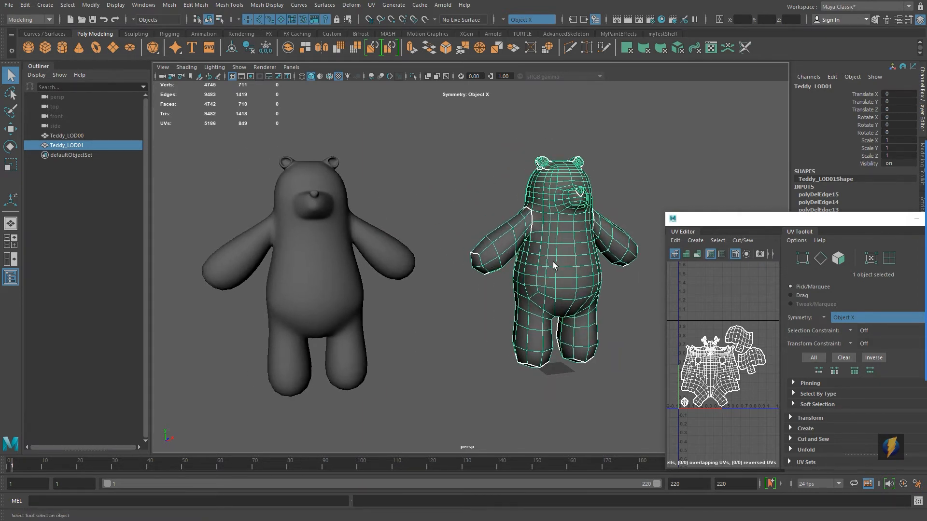
left_click(324, 260)
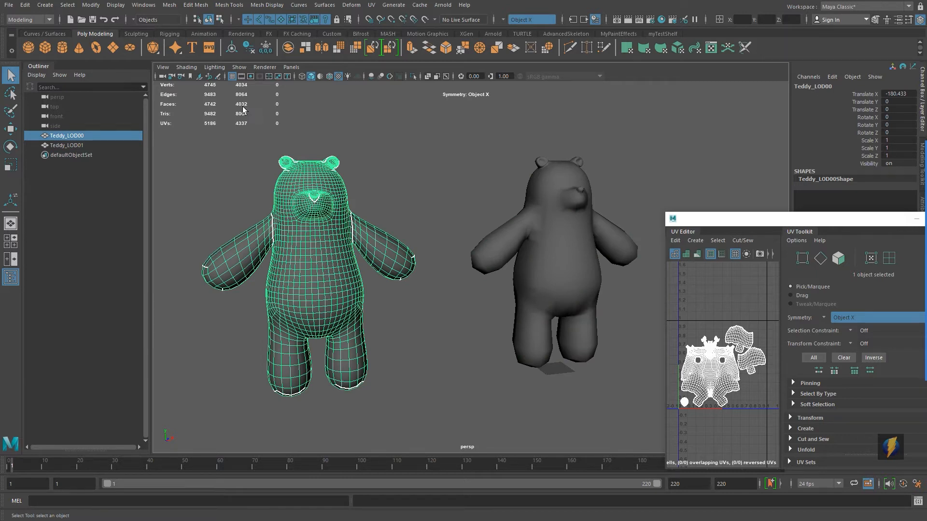
left_click(572, 260)
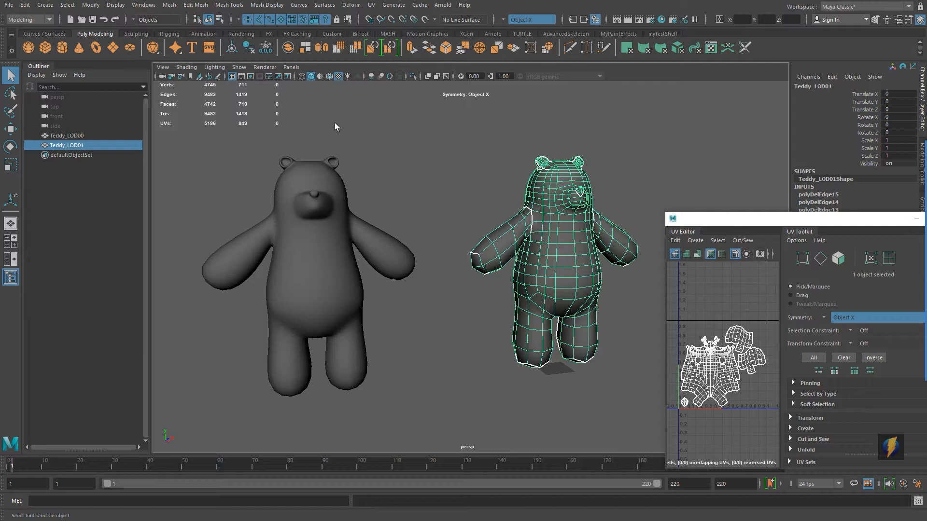
Step: Duplicate the original bear and move the copy to the right of the others
scroll(366, 173, "down", 2)
middle_click_drag(468, 206, 432, 211, "alt")
left_click_drag(434, 212, 414, 227, "alt")
left_click(356, 247)
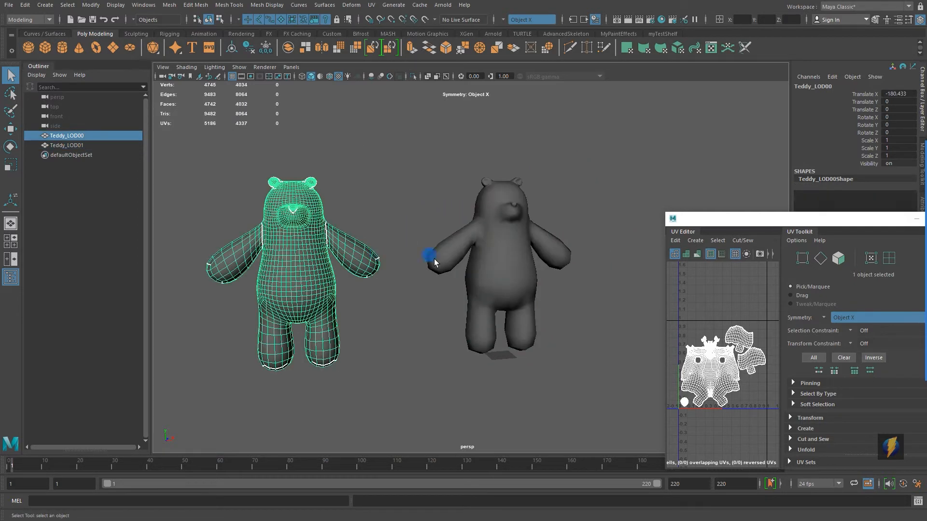
key("ctrl+d")
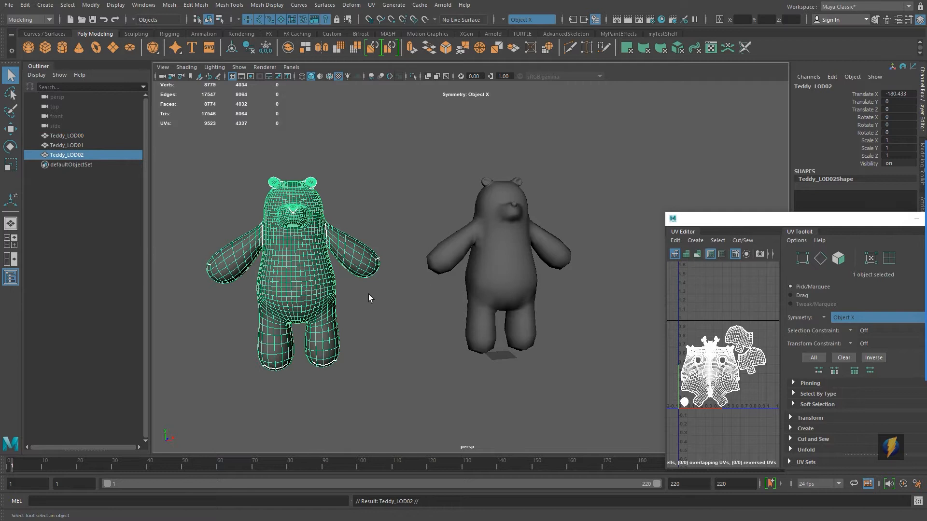
key("w")
left_click_drag(349, 367, 668, 349)
middle_click_drag(549, 290, 439, 288, "alt")
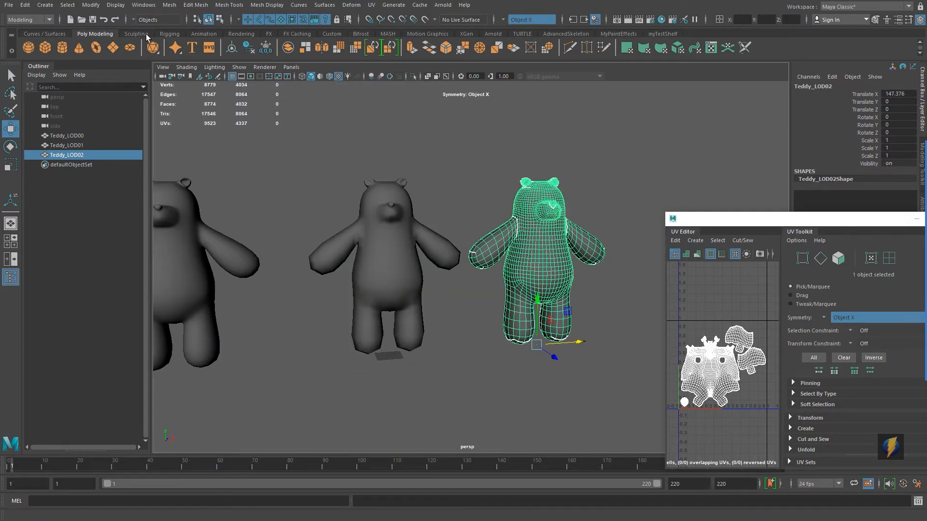
Step: Apply Reduce to the copy, setting the reduction percentage to about 80.9
left_click(169, 6)
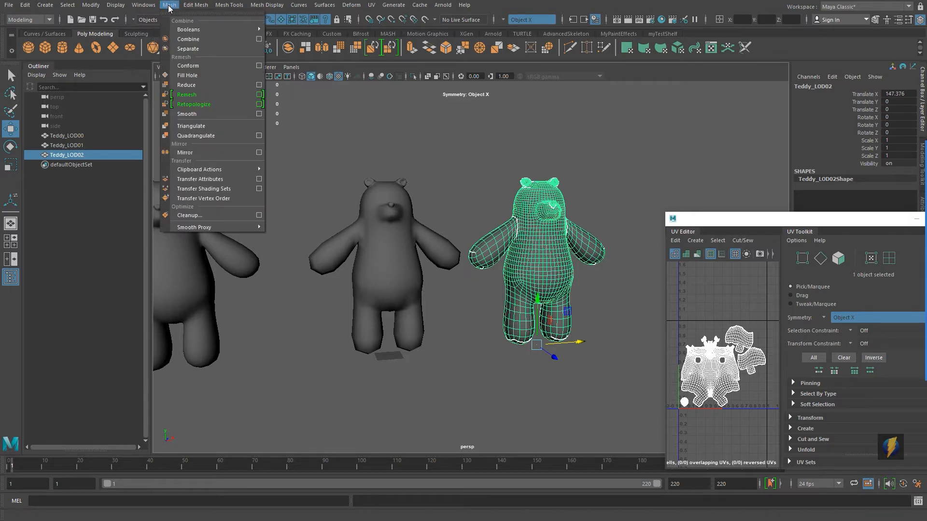
left_click(260, 86)
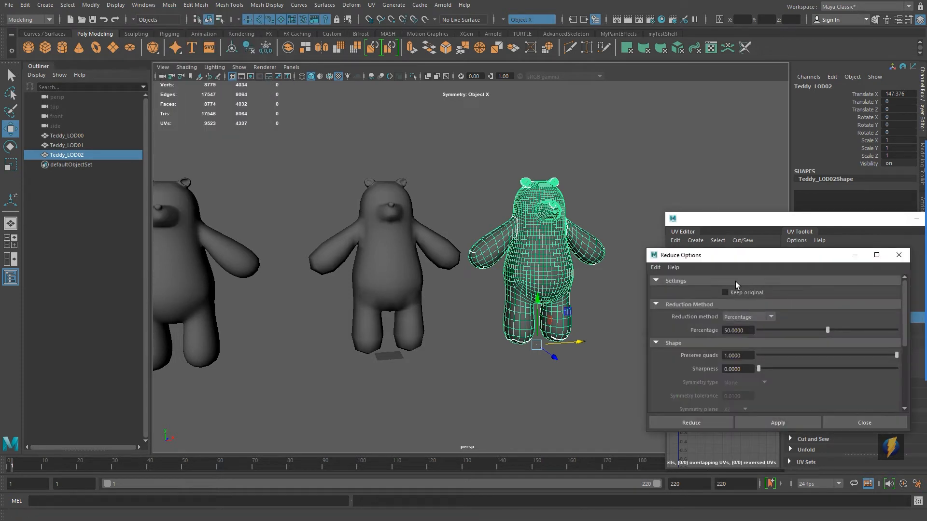
left_click(787, 424)
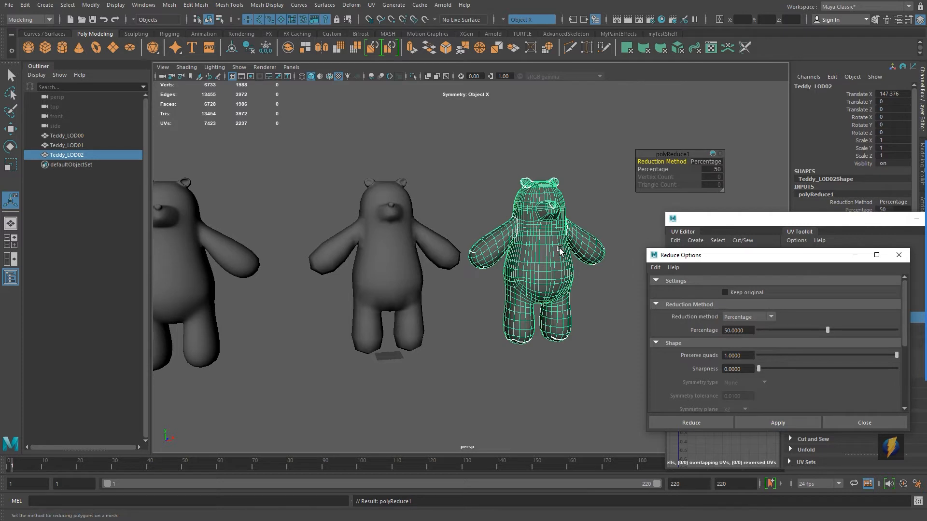
left_click_drag(653, 169, 807, 184)
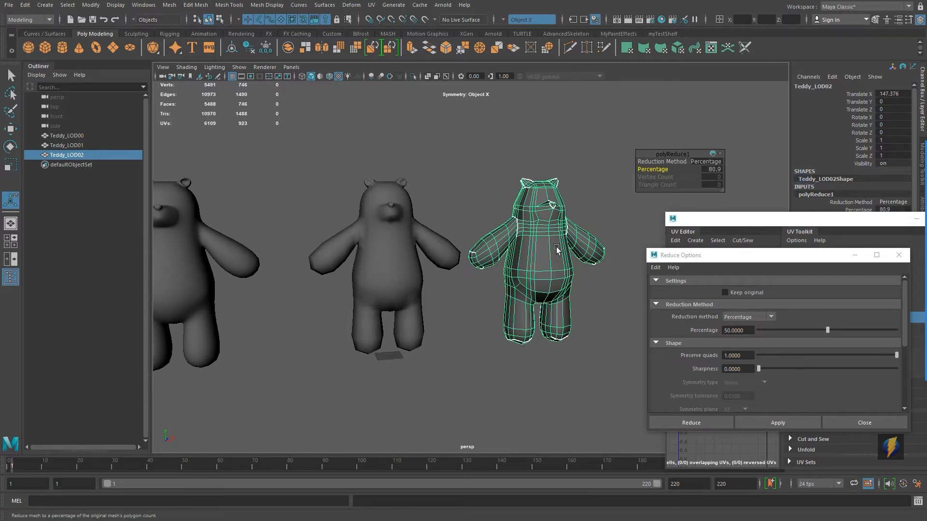
Step: Delete the reduced duplicate bear
left_click(488, 164)
mouse_move(579, 276)
left_mouse_down("alt")
mouse_move(477, 275)
mouse_move(579, 262)
left_mouse_up("alt")
left_click(411, 279)
middle_click_drag(442, 276, 456, 279, "alt")
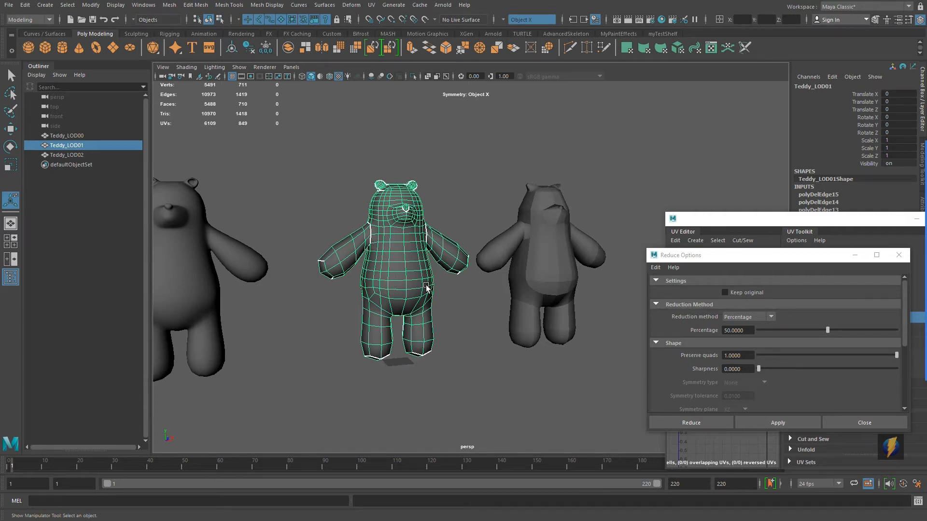
left_click(539, 274)
key("Delete")
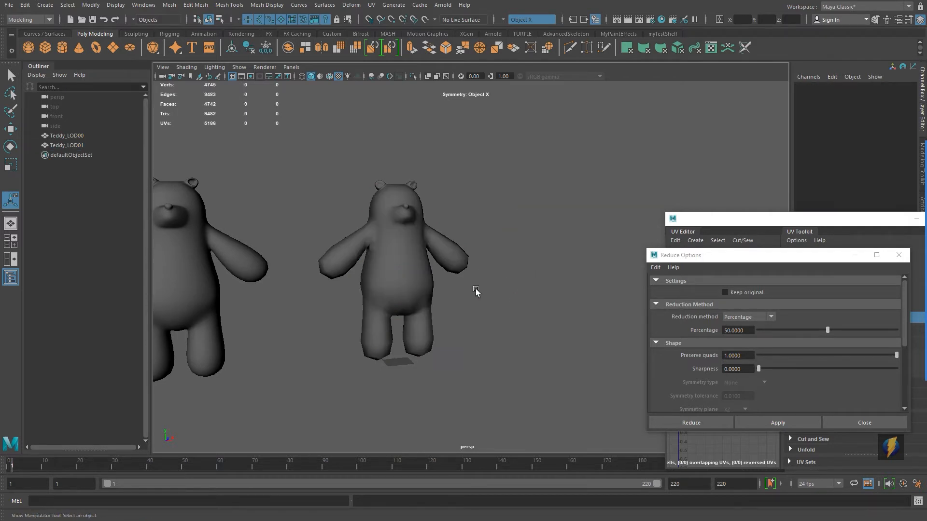
Step: Close the Reduce Options window and move the UV Editor window aside
middle_click_drag(478, 291, 497, 271, "alt")
left_click(497, 268)
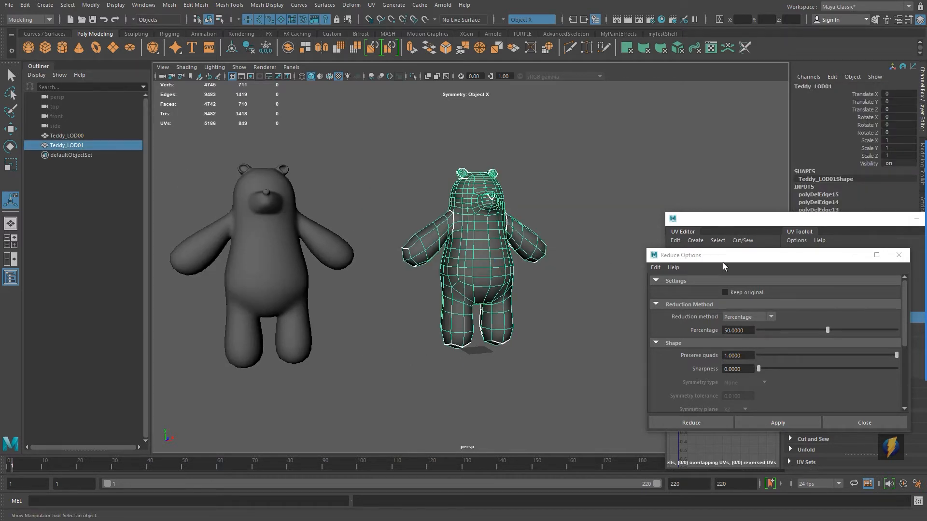
left_click(899, 255)
mouse_move(532, 250)
left_mouse_down("alt")
mouse_move(517, 246)
mouse_move(531, 245)
left_mouse_up("alt")
left_click_drag(776, 224, 689, 156)
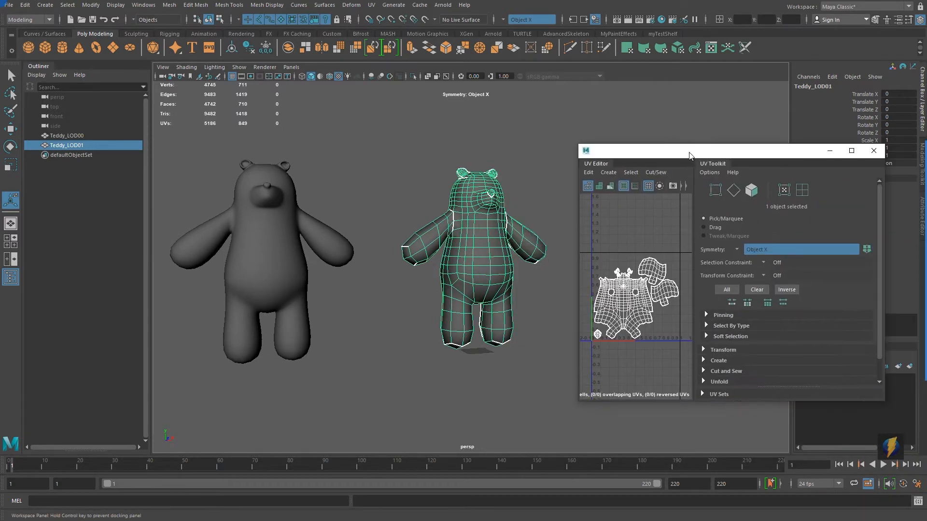
Step: Select each bear in turn to compare their polygon counts
middle_click_drag(328, 222, 359, 222, "alt")
scroll(389, 256, "up", 3)
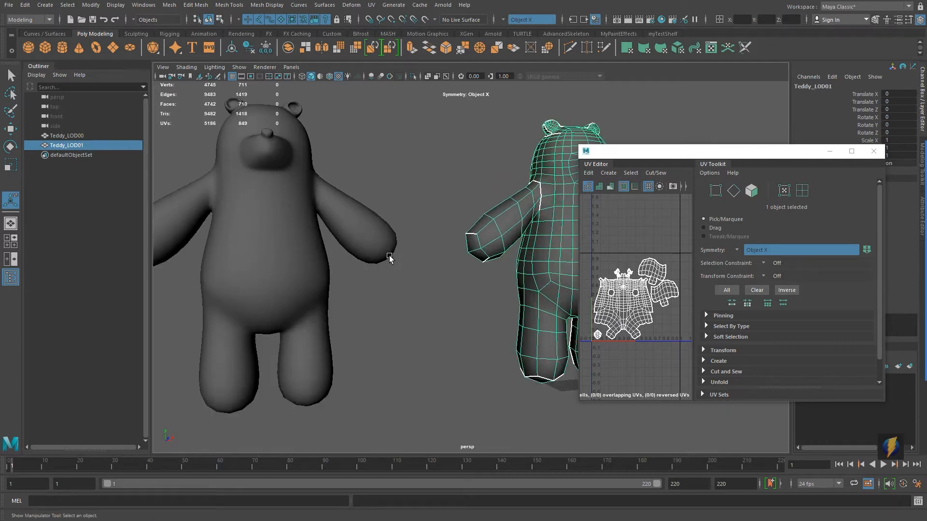
left_click(301, 248)
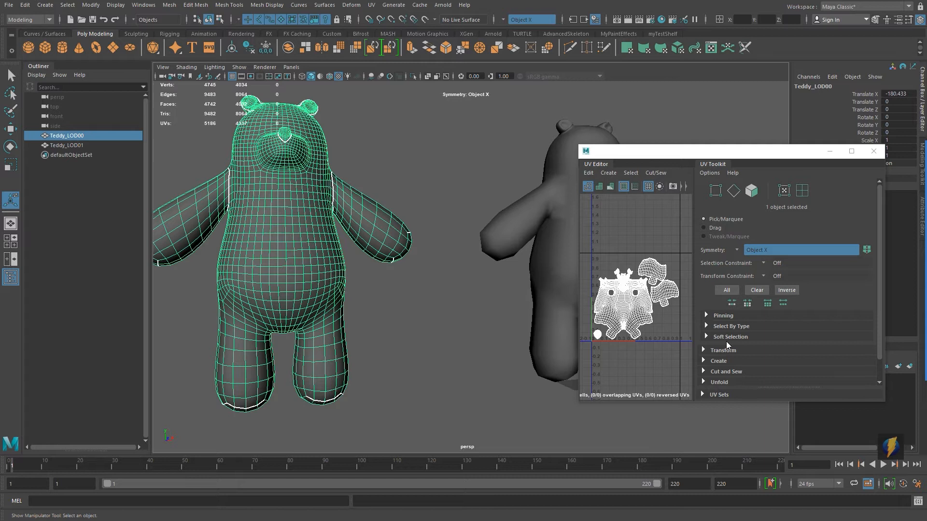
left_click(555, 287)
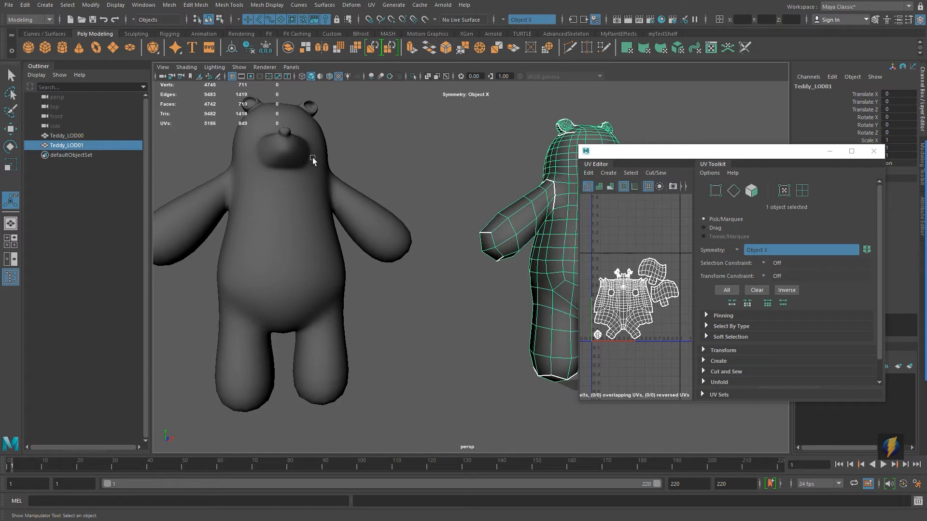
Step: Save the scene
left_click(196, 6)
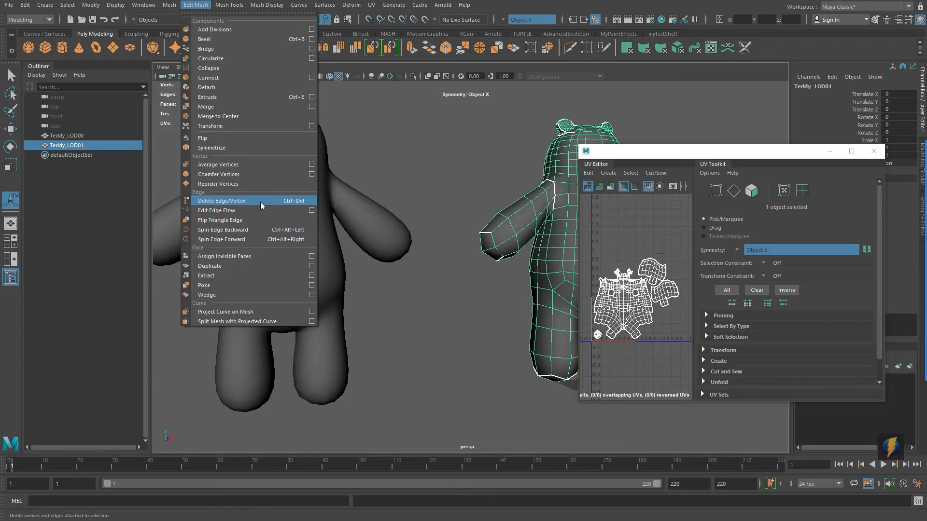
left_click(447, 180)
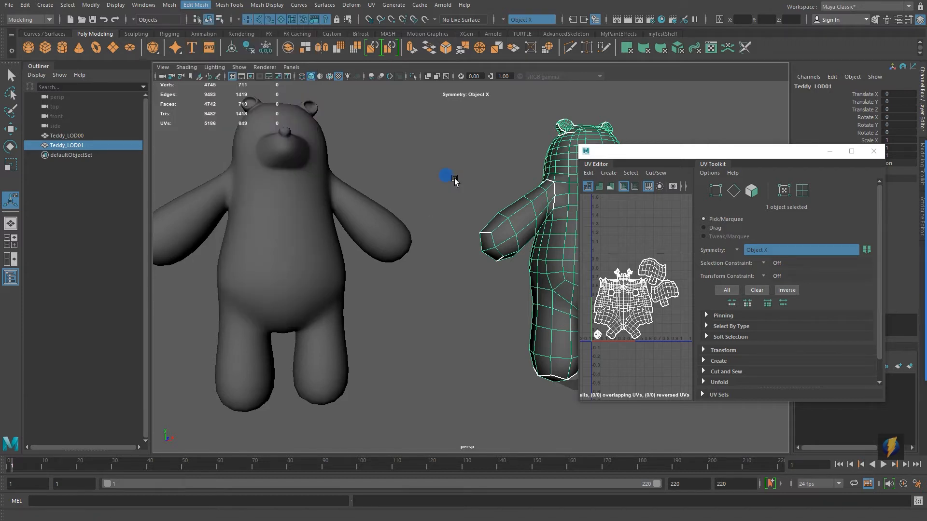
left_click(454, 180)
key("ctrl+s")
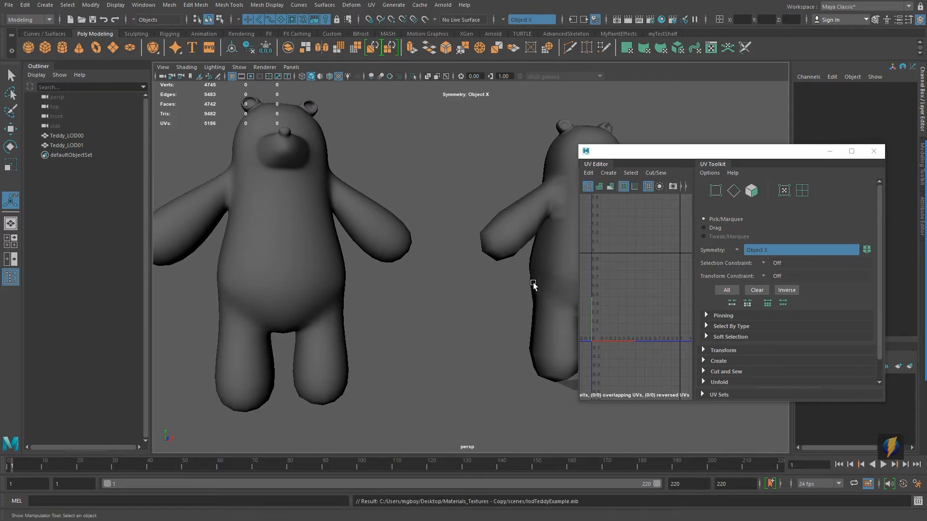
Step: Reposition the bears and duplicate the LOD01 bear as a new copy
left_click_drag(657, 153, 721, 154)
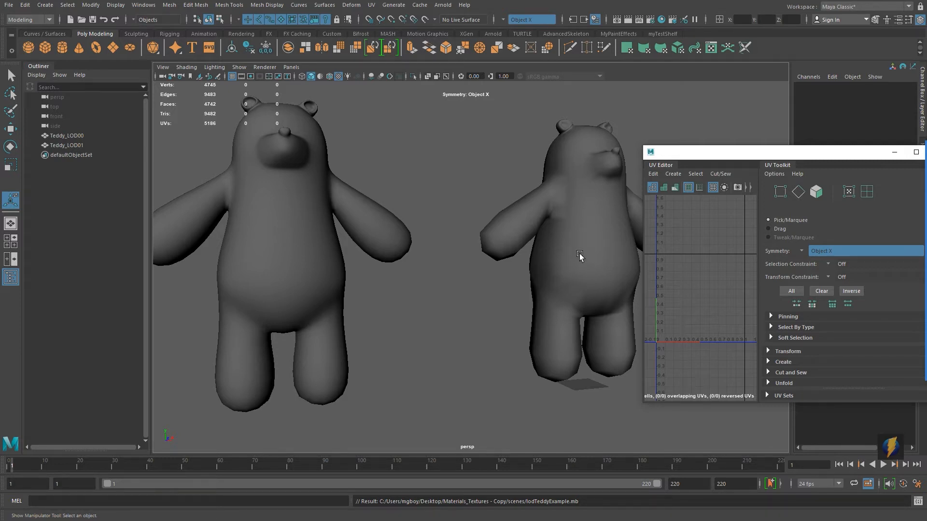
scroll(557, 263, "down", 5)
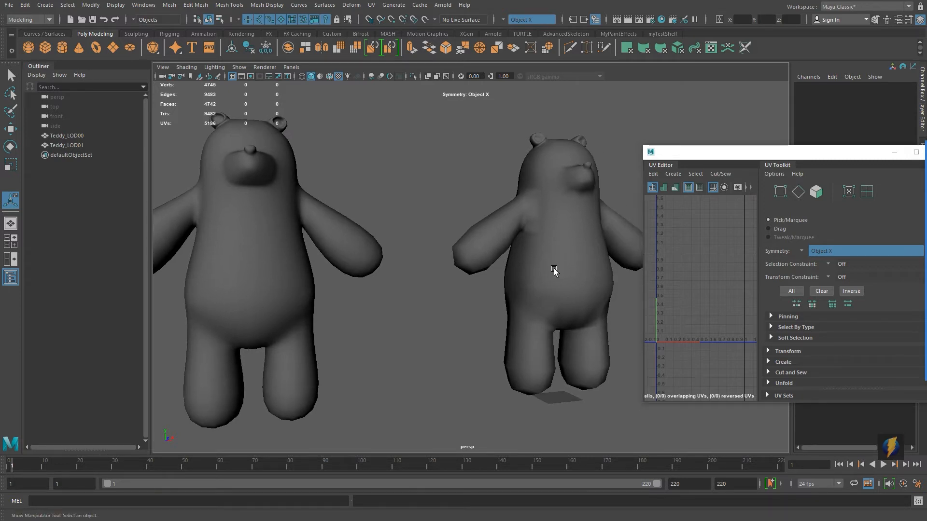
left_click(552, 270)
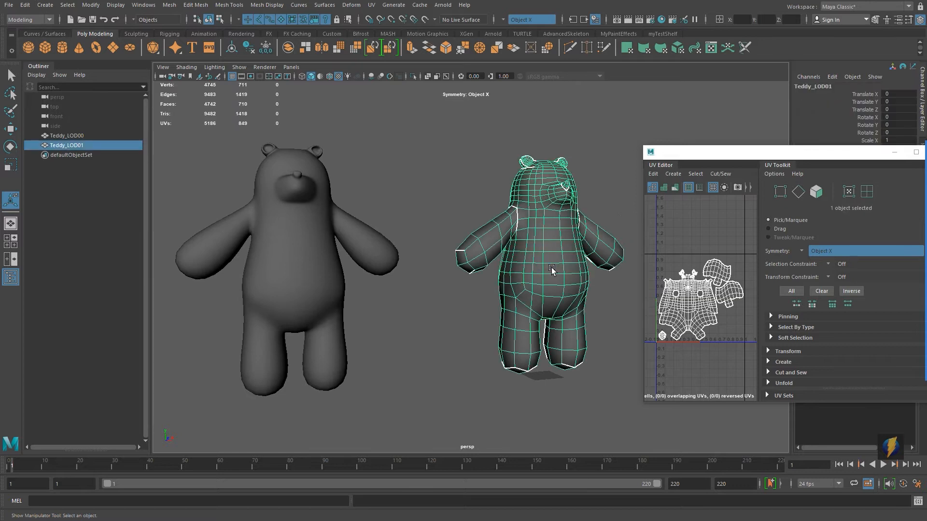
scroll(552, 271, "down", 4)
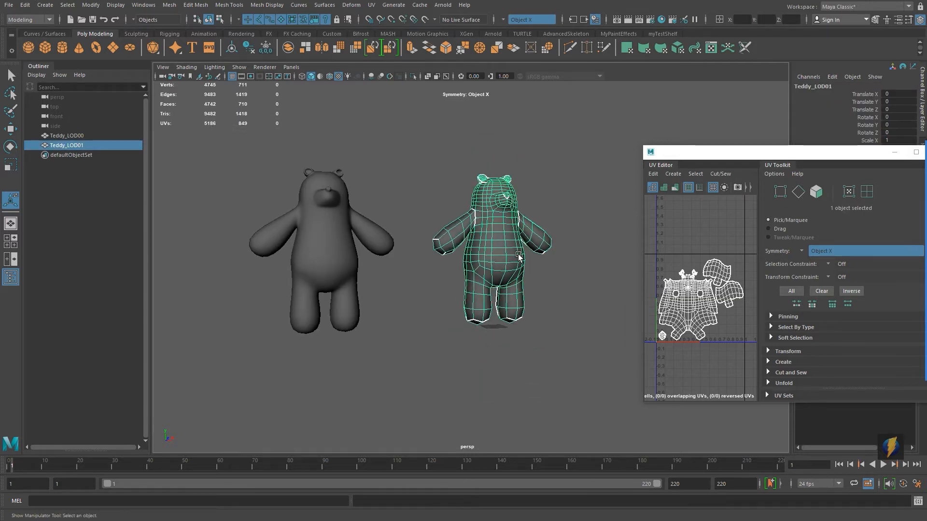
left_click(313, 236, "shift")
key("w")
left_click_drag(372, 333, 243, 331)
left_click(418, 251)
key("ctrl+d")
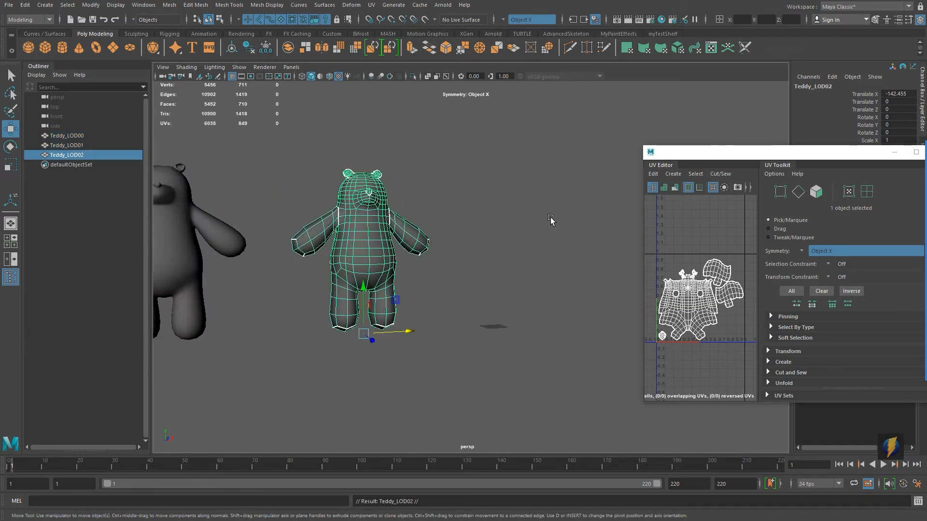
Step: Set the new copy's Translate X to 0
left_click(889, 93)
type("0")
key("Return")
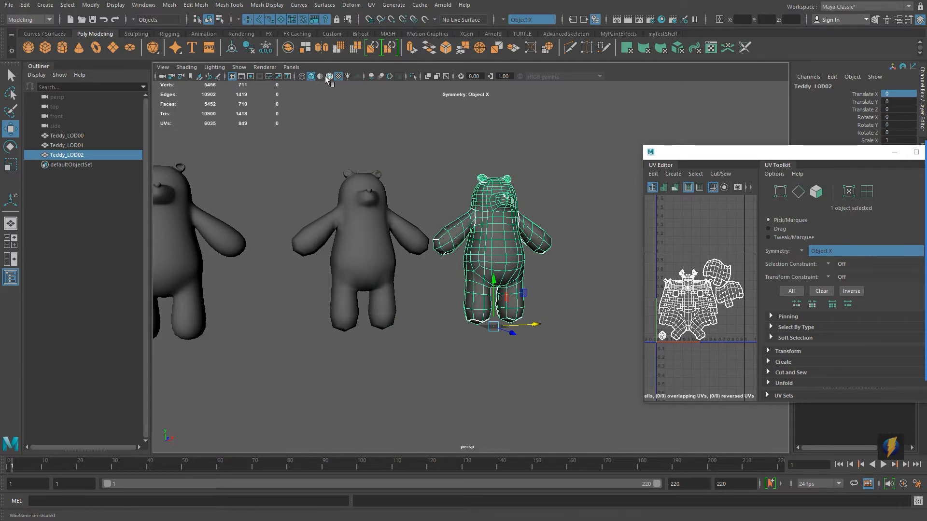
Step: Isolate the selected Teddy_LOD02 bear in the viewport
left_click(241, 68)
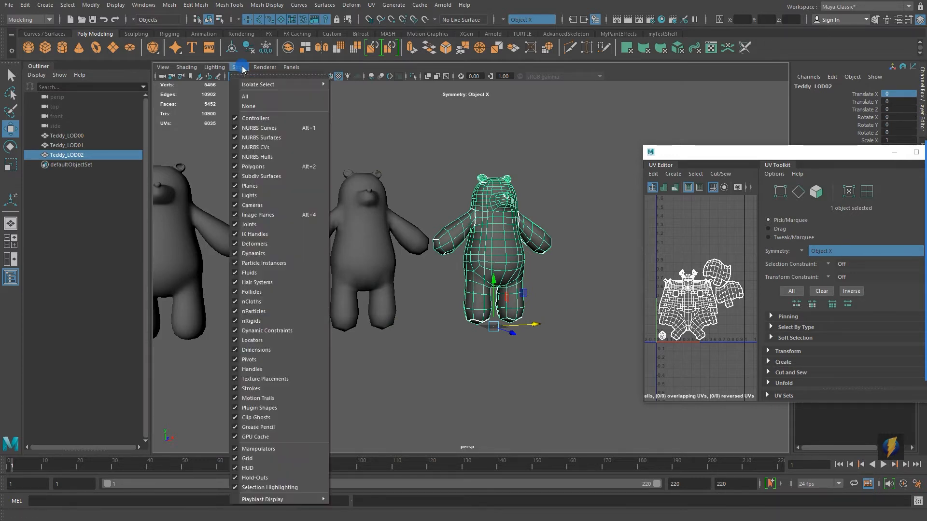
mouse_move(299, 84)
left_click(403, 84)
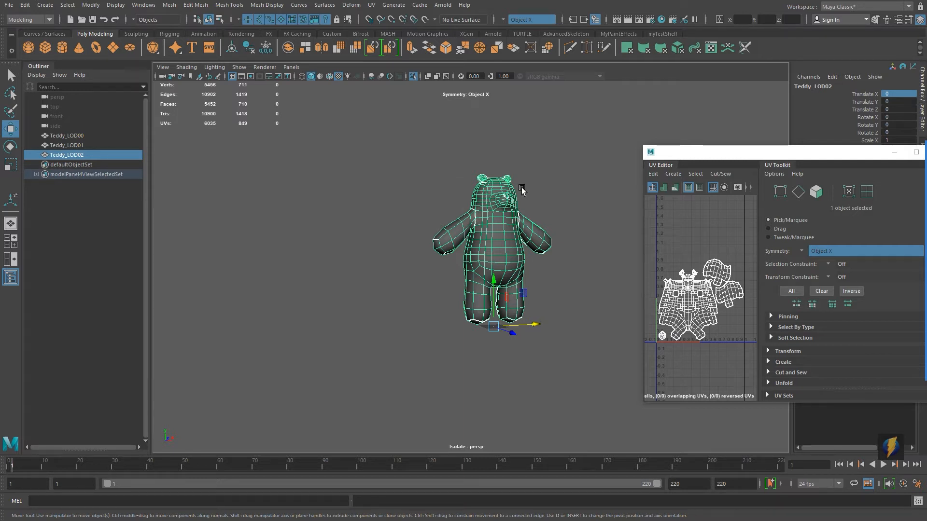
Step: Select several horizontal edge loops on the bear's body and delete them with Delete Edge/Vertex
middle_click_drag(558, 316, 509, 333, "alt")
scroll(509, 333, "up", 5)
right_click_drag(448, 244, 444, 228)
mouse_move(440, 235)
left_mouse_down("alt")
mouse_move(554, 237)
mouse_move(451, 246)
left_mouse_up("alt")
middle_click_drag(516, 376, 481, 342, "alt")
left_click(195, 5)
left_click(255, 201)
middle_click_drag(412, 230, 412, 267, "alt")
mouse_move(412, 267)
left_mouse_down("alt")
mouse_move(429, 268)
mouse_move(418, 277)
left_mouse_up("alt")
middle_click_drag(418, 280, 420, 215, "alt")
double_click(420, 214)
left_click_drag(430, 218, 579, 232, "alt")
double_click(465, 337)
left_click_drag(465, 337, 362, 333, "alt")
left_click(195, 5)
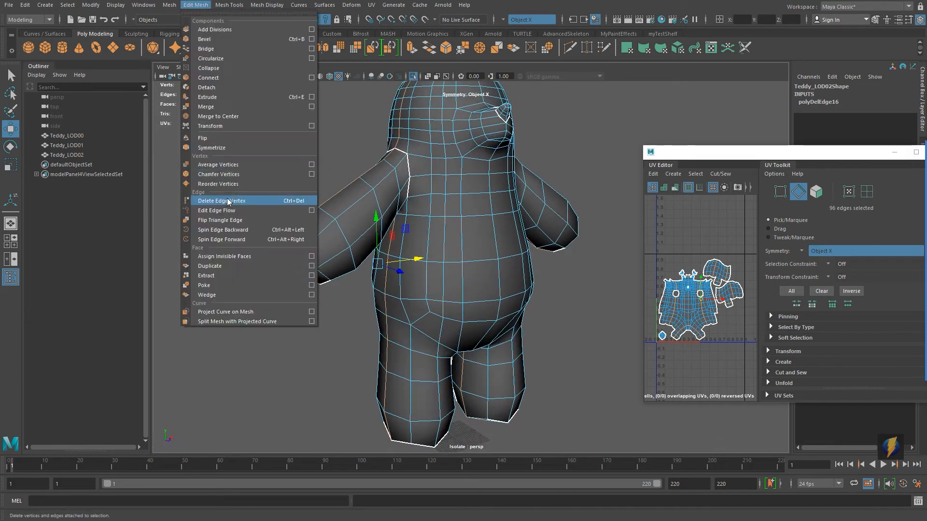
left_click(228, 201)
Step: Select and delete another edge loop on the bear's body
left_click_drag(506, 227, 467, 230, "alt")
key("ctrl+z")
left_click_drag(381, 244, 511, 183, "alt")
middle_click_drag(511, 183, 517, 248, "alt")
left_click_drag(517, 248, 458, 242, "alt")
double_click(431, 200)
left_click(16, 81)
left_click_drag(386, 179, 425, 188, "alt")
double_click(403, 209, "shift")
left_click(196, 4)
left_click(229, 202)
Step: Select two more edge loops on the torso and delete them
double_click(438, 261)
left_click_drag(438, 260, 463, 232, "alt")
right_click_drag(463, 232, 534, 250, "alt")
double_click(534, 250, "shift")
left_click_drag(415, 242, 434, 237, "alt")
left_click(195, 5)
left_click(222, 201)
Step: Delete an edge loop around the bear's ear
left_click_drag(386, 208, 304, 246, "alt")
double_click(404, 180)
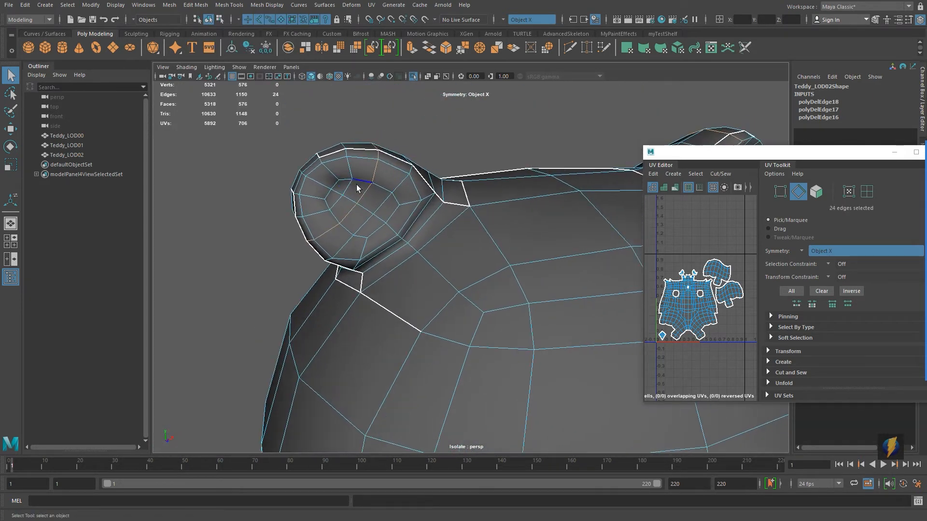
double_click(383, 203, "shift")
left_click_drag(414, 202, 404, 188, "alt")
left_click(195, 5)
left_click(234, 195)
key("ctrl+z")
double_click(367, 154, "ctrl")
left_click(196, 5)
left_click(233, 196)
Step: Delete further edge loops around the bear's ears and head
middle_click_drag(430, 218, 391, 197, "alt")
double_click(369, 217)
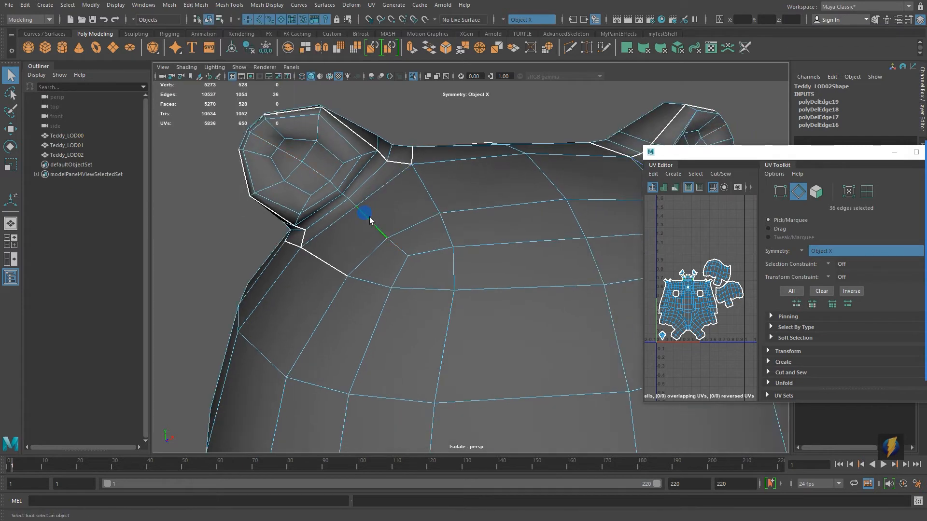
right_click_drag(369, 217, 400, 152, "alt")
left_click(195, 5)
left_click(234, 195)
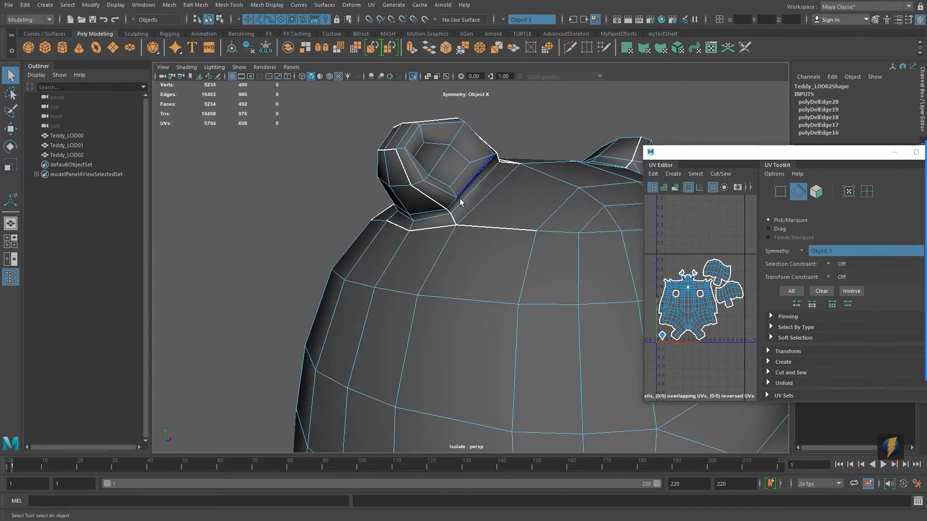
left_click(196, 4)
left_click(234, 196)
left_click_drag(382, 181, 416, 144, "alt")
double_click(384, 178)
left_click(196, 5)
left_click(234, 196)
Step: Select the vertical centre loop and arm edge loops and delete them
left_click_drag(319, 189, 347, 189, "alt")
middle_click_drag(348, 190, 378, 196, "alt")
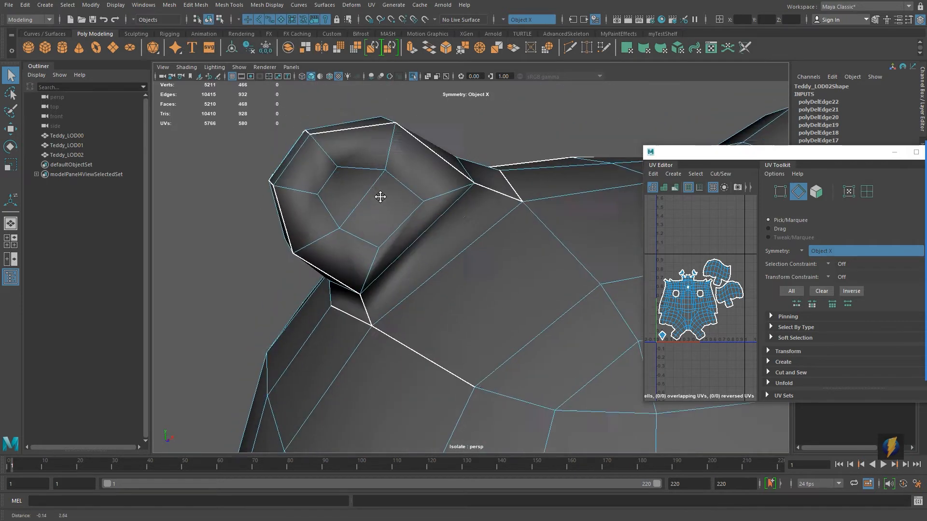
left_click_drag(415, 184, 381, 173, "alt")
double_click(349, 216)
scroll(386, 217, "down", 8)
middle_click_drag(410, 271, 424, 87, "alt")
left_click_drag(372, 183, 473, 191, "alt")
left_click_drag(340, 262, 483, 241, "alt")
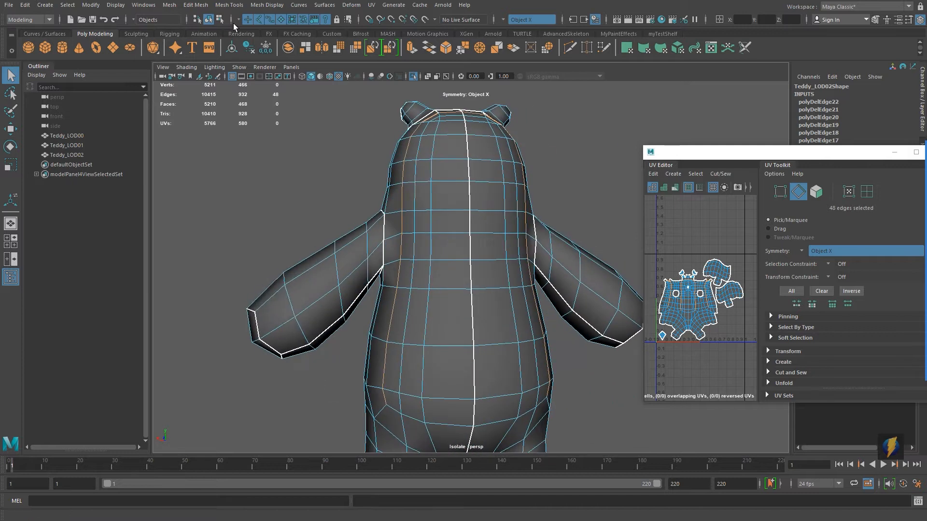
left_click(196, 5)
left_click(233, 196)
scroll(452, 226, "down", 3)
left_click(196, 5)
left_click(233, 195)
Step: Select and delete another edge loop on the bear's torso
left_click_drag(369, 217, 618, 217, "alt")
middle_click_drag(512, 217, 472, 277, "alt")
scroll(471, 277, "up", 8)
left_click_drag(555, 256, 407, 261, "alt")
double_click(438, 236)
left_click(195, 5)
left_click(233, 198)
Step: Move the UV Editor aside and activate Target Weld in the Modeling Toolkit
scroll(408, 261, "down", 5)
middle_click_drag(408, 260, 382, 212, "alt")
left_click_drag(381, 212, 410, 289, "alt")
scroll(410, 235, "up", 5)
middle_click_drag(410, 235, 424, 333, "alt")
left_click_drag(855, 158, 179, 305)
left_click(922, 167)
left_click(886, 350)
Step: Weld neighbouring vertices on the bear's chest together with Target Weld
key("F9")
left_click_drag(361, 206, 334, 161)
left_click_drag(355, 185, 539, 307, "alt")
scroll(539, 306, "down", 5)
middle_click_drag(540, 307, 545, 193, "alt")
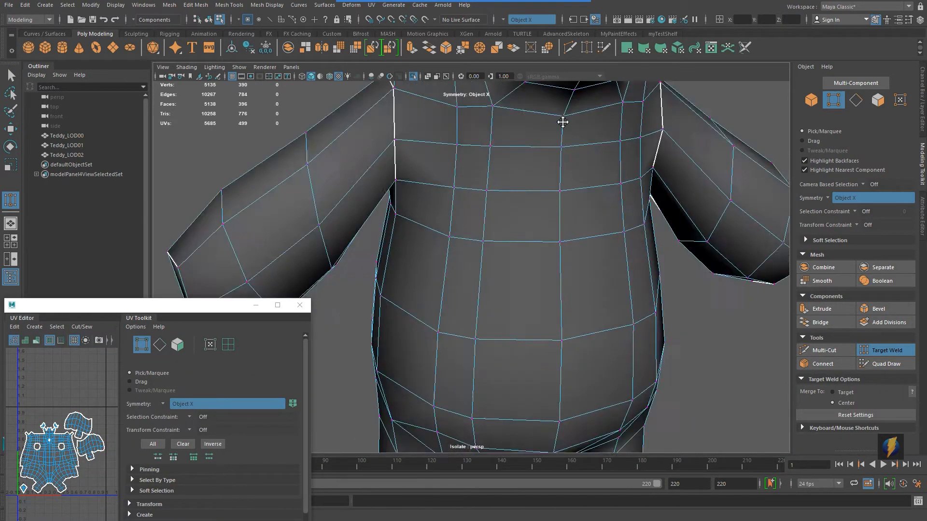
left_click_drag(555, 294, 577, 277, "alt")
scroll(577, 277, "up", 5)
middle_click_drag(536, 193, 524, 294, "alt")
left_click_drag(439, 290, 471, 272)
left_click_drag(455, 281, 471, 299)
left_click_drag(549, 302, 487, 290)
Step: Weld more vertices on the bear's arms and belly with Target Weld
scroll(551, 278, "down", 5)
scroll(488, 241, "up", 4)
middle_click_drag(458, 154, 502, 193, "alt")
left_click_drag(504, 186, 505, 171)
left_click_drag(511, 193, 685, 232, "alt")
middle_click_drag(570, 203, 588, 290, "alt")
left_click_drag(560, 280, 623, 284, "alt")
scroll(623, 299, "down", 5)
middle_click_drag(627, 376, 633, 295, "alt")
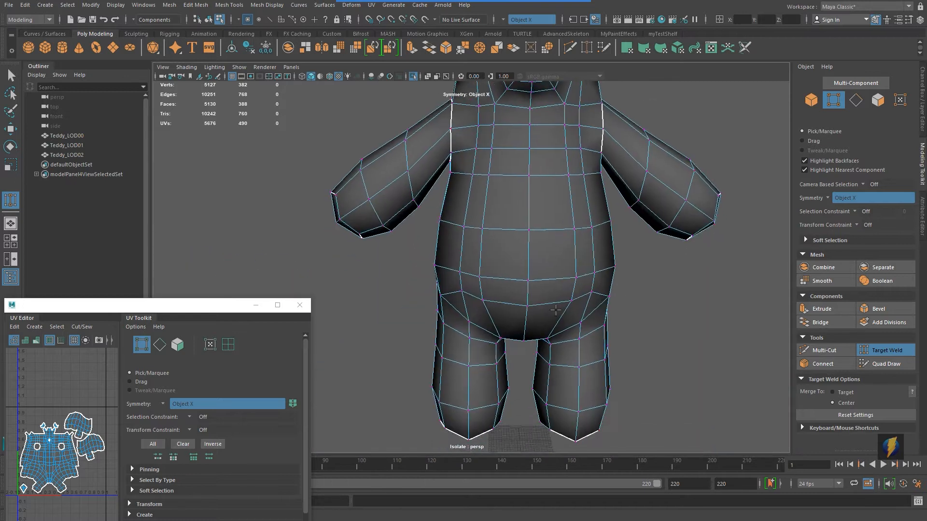
left_click_drag(633, 296, 645, 277, "alt")
scroll(593, 323, "up", 3)
Step: Select the horizontal edge loop at the hips and delete it
left_click(11, 76)
right_click_drag(533, 339, 534, 296)
double_click(636, 314)
scroll(636, 316, "down", 2)
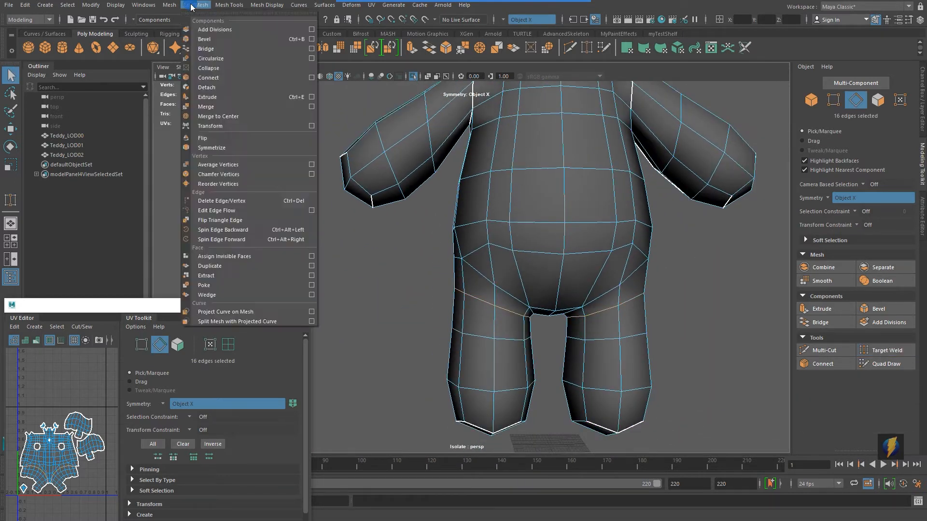
left_click(193, 8)
left_click(210, 198)
Step: Switch to object mode and select Teddy_LOD02 in the Outliner
scroll(612, 303, "down", 4)
left_click_drag(502, 294, 521, 251, "alt")
scroll(550, 280, "up", 5)
middle_click_drag(504, 227, 501, 173, "alt")
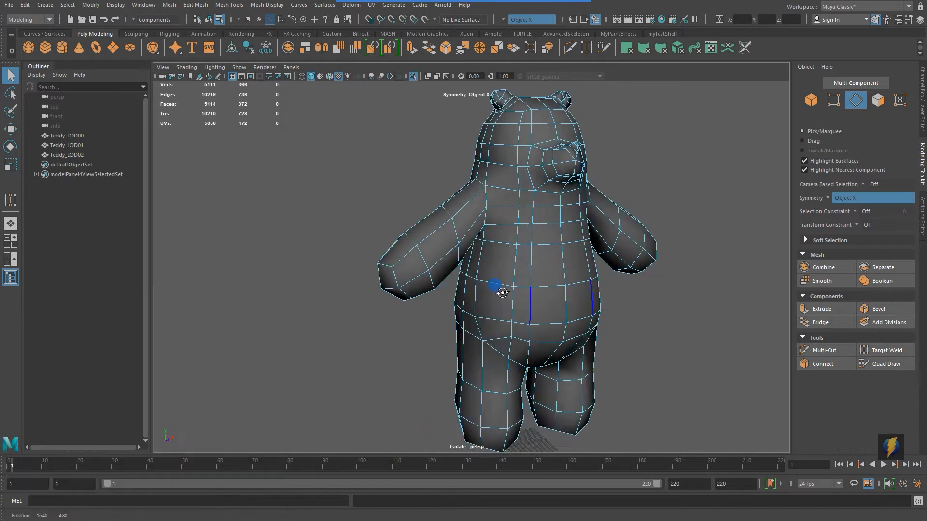
key("F8")
left_click(67, 155)
left_click(81, 147)
left_click(73, 155)
Step: Reactivate Target Weld and weld vertices around the bear's head and shoulders
scroll(464, 217, "up", 5)
left_click_drag(470, 231, 480, 153, "alt")
left_click_drag(499, 241, 507, 279, "alt")
right_click_drag(505, 261, 456, 260)
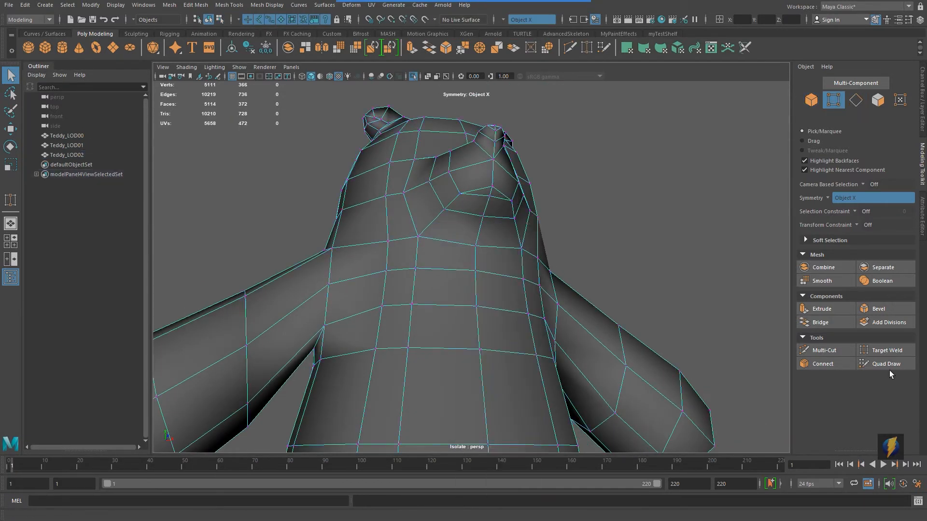
left_click(887, 351)
left_click_drag(493, 187, 489, 196)
scroll(493, 198, "down", 5)
left_click_drag(569, 241, 386, 248, "alt")
left_click_drag(529, 255, 524, 285, "alt")
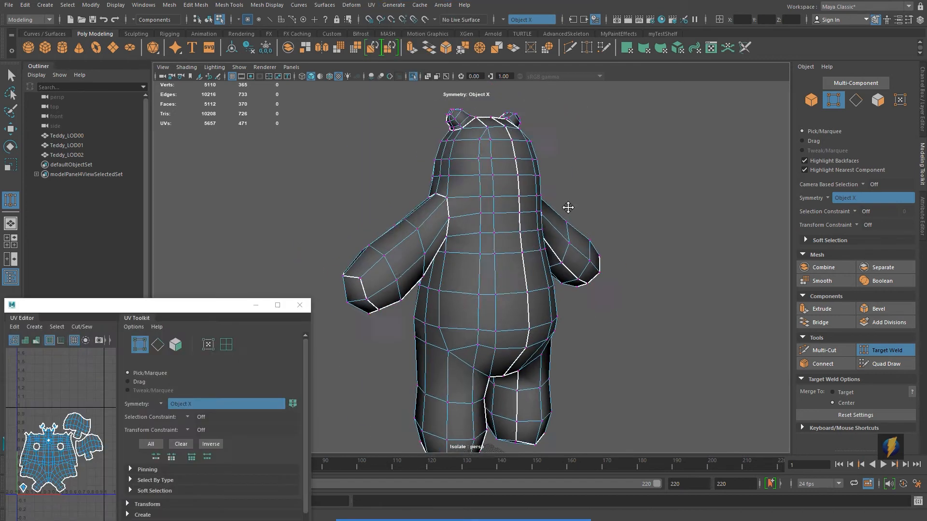
left_click_drag(566, 207, 531, 193, "alt")
scroll(507, 183, "up", 3)
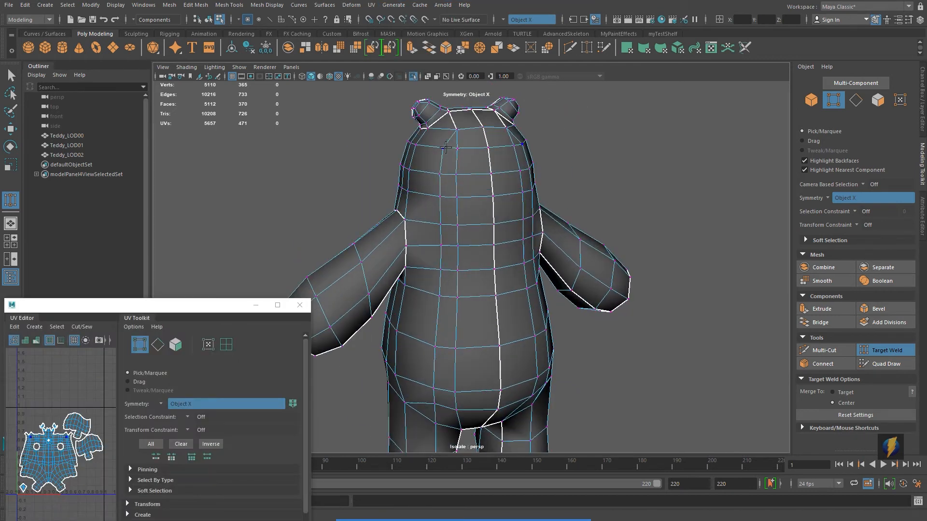
Step: Weld vertex pairs across the bear's belly and chest with Target Weld
left_click_drag(440, 269, 456, 271)
left_click_drag(439, 296, 456, 298)
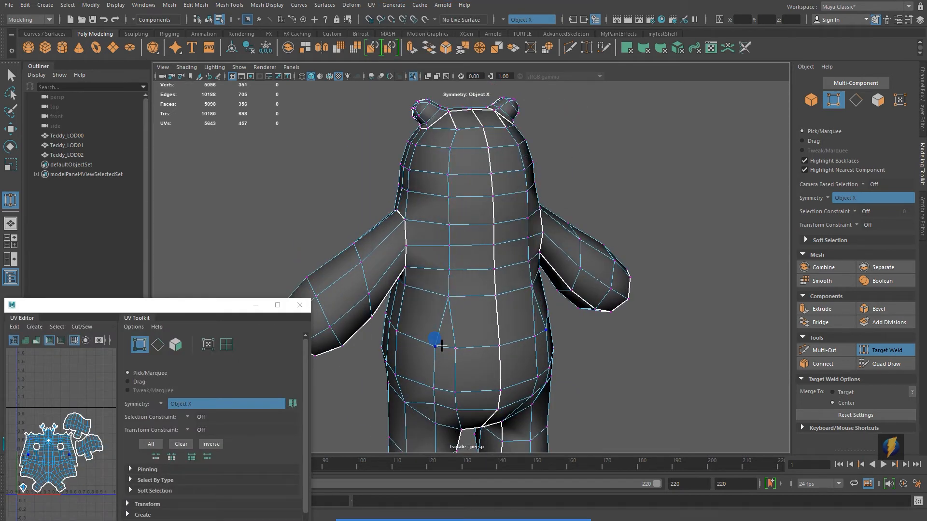
left_click_drag(436, 346, 455, 349)
middle_click_drag(456, 350, 455, 275, "alt")
left_click_drag(433, 269, 454, 271)
left_click_drag(434, 283, 454, 288)
Step: Weld more vertices around the bear's muzzle, head and shoulder with Target Weld
left_click_drag(613, 251, 534, 314, "alt")
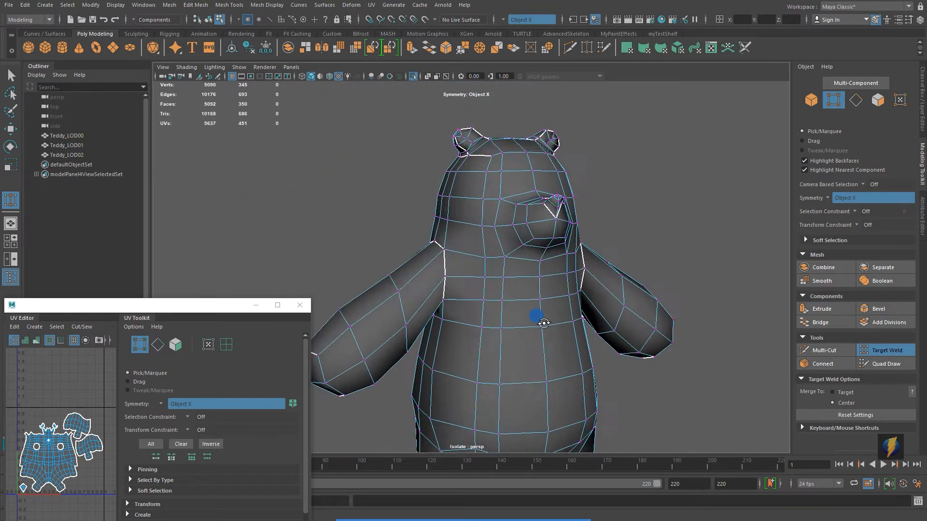
left_click_drag(492, 176, 503, 176)
left_click_drag(482, 205, 491, 235)
left_click_drag(483, 262, 530, 229)
left_click_drag(483, 229, 498, 252)
middle_click_drag(490, 309, 513, 231, "alt")
left_click_drag(504, 300, 513, 303)
left_click_drag(492, 320, 515, 328)
left_click_drag(521, 328, 579, 295, "alt")
right_click_drag(579, 295, 821, 275, "alt")
left_click_drag(566, 224, 542, 225)
left_click_drag(578, 262, 551, 272)
left_click_drag(581, 290, 558, 306)
left_click_drag(560, 270, 690, 242, "alt")
left_click_drag(666, 251, 656, 348)
left_click_drag(632, 282, 629, 300)
right_click_drag(655, 299, 536, 289, "alt")
middle_click_drag(541, 328, 555, 261, "alt")
left_click_drag(550, 261, 618, 238, "alt")
middle_click_drag(545, 174, 591, 275, "alt")
right_click_drag(463, 241, 579, 238, "alt")
left_click_drag(578, 238, 511, 256, "alt")
right_click_drag(512, 255, 550, 261, "alt")
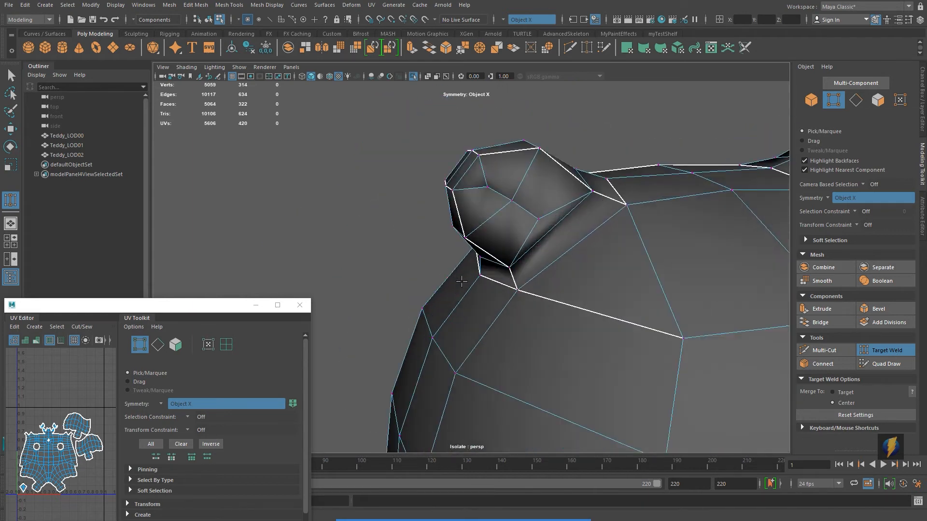
left_click_drag(550, 261, 491, 266, "alt")
Step: Select the edges around the bear's ear and delete them
key("q")
right_click_drag(431, 179, 427, 142)
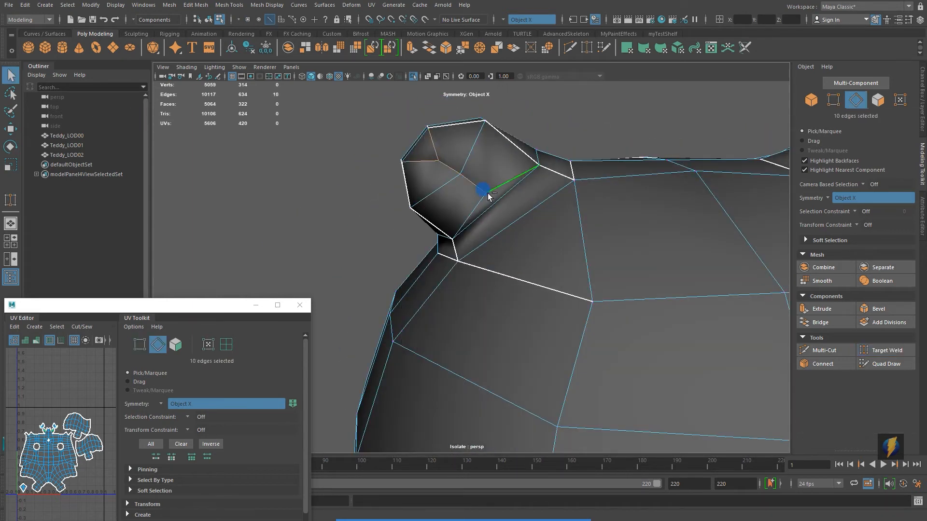
left_click(197, 5)
left_click(233, 201)
Step: Select another edge loop on the ear and delete it
right_click_drag(545, 246, 475, 250, "alt")
mouse_move(474, 250)
left_mouse_down("alt")
mouse_move(558, 235)
mouse_move(483, 251)
left_mouse_up("alt")
right_click_drag(589, 265, 502, 285, "alt")
middle_click_drag(535, 328, 540, 217, "alt")
mouse_move(540, 217)
left_mouse_down("alt")
mouse_move(647, 226)
mouse_move(542, 213)
left_mouse_up("alt")
middle_click_drag(542, 213, 546, 309, "alt")
right_click_drag(434, 290, 555, 285, "alt")
left_click_drag(572, 169, 556, 167, "alt")
double_click(492, 155)
left_click(197, 6)
left_click(233, 202)
Step: Return to object mode with the reduced bear selected
right_click_drag(533, 284, 442, 265, "alt")
left_click_drag(441, 265, 419, 262, "alt")
right_click_drag(608, 251, 559, 241, "alt")
left_click_drag(558, 240, 596, 238, "alt")
middle_click_drag(522, 233, 531, 243, "alt")
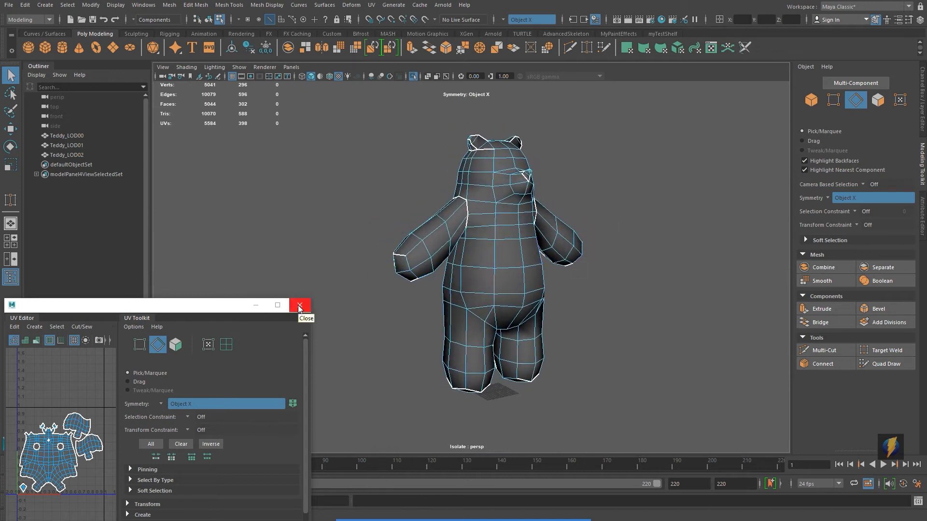
right_click_drag(512, 267, 555, 238)
left_click_drag(555, 270, 563, 286, "alt")
middle_click_drag(563, 286, 647, 288, "alt")
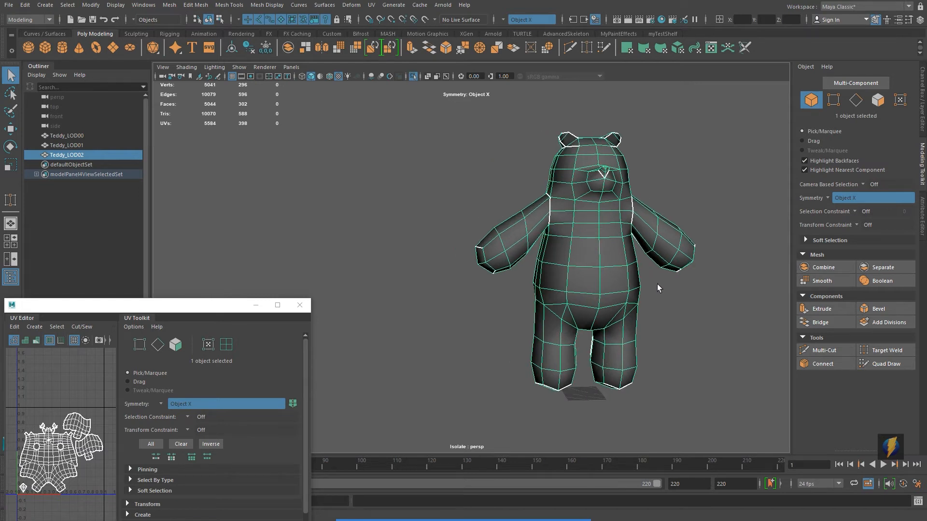
Step: Select Teddy_LOD01 and exit isolate view to show all three bears
scroll(647, 287, "down", 2)
left_click(76, 144)
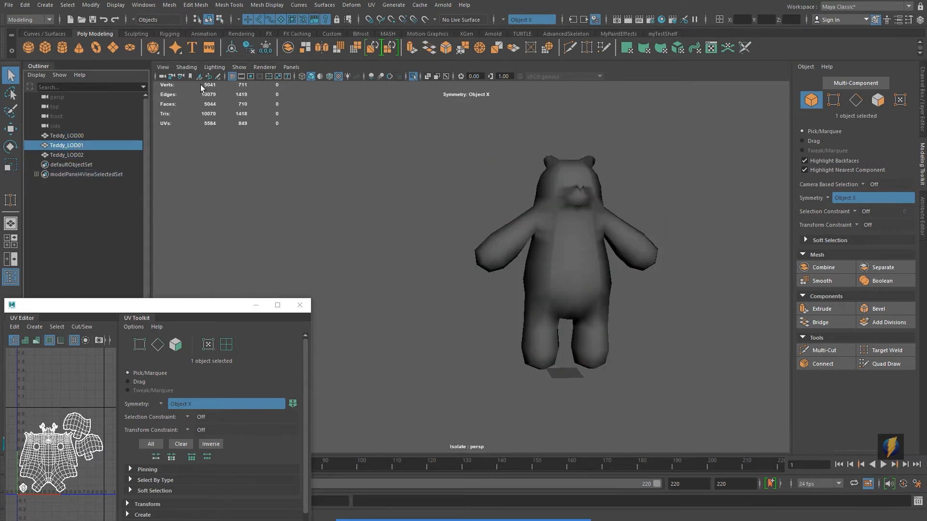
left_click(240, 69)
mouse_move(256, 85)
left_click(353, 86)
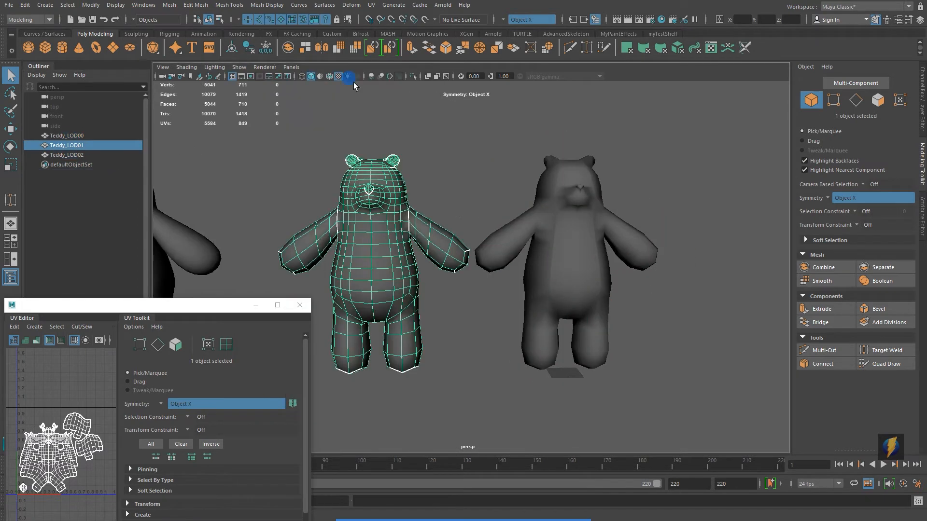
Step: Compare the three bear LODs by selecting each one in turn
scroll(489, 273, "down", 2)
middle_click_drag(484, 268, 585, 240, "alt")
left_click(578, 252)
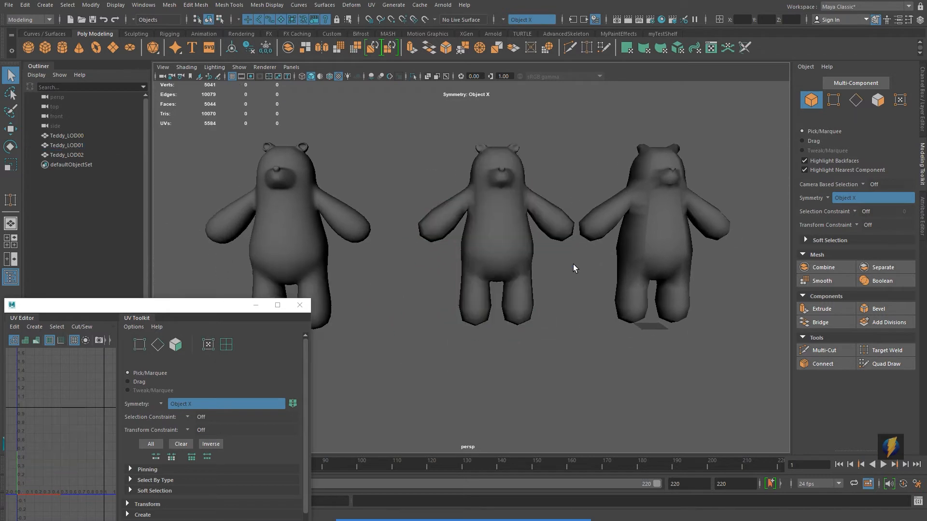
scroll(570, 268, "down", 2)
left_click_drag(570, 268, 511, 291, "alt")
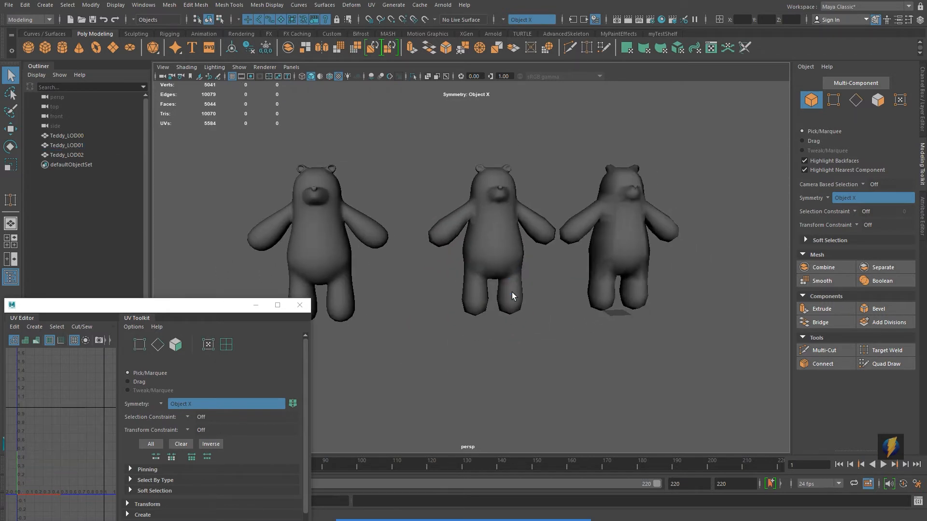
left_click(325, 247)
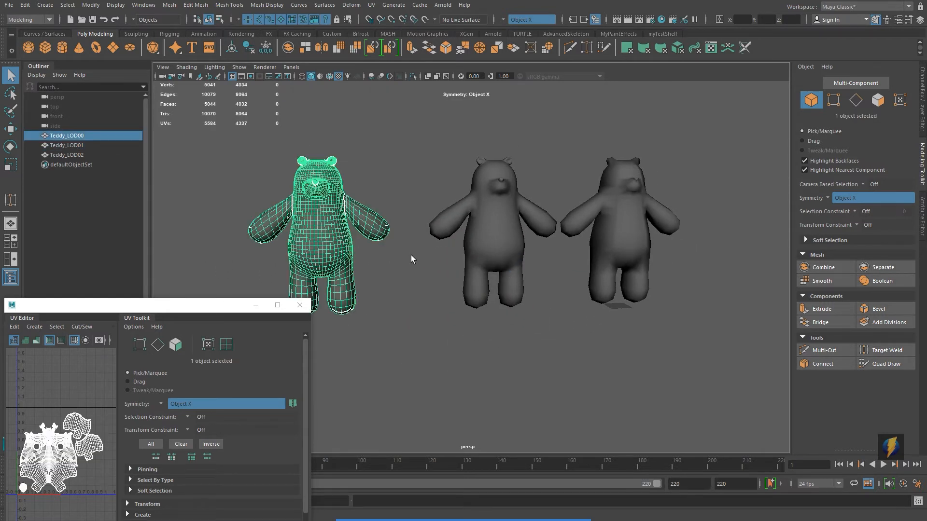
left_click(499, 233)
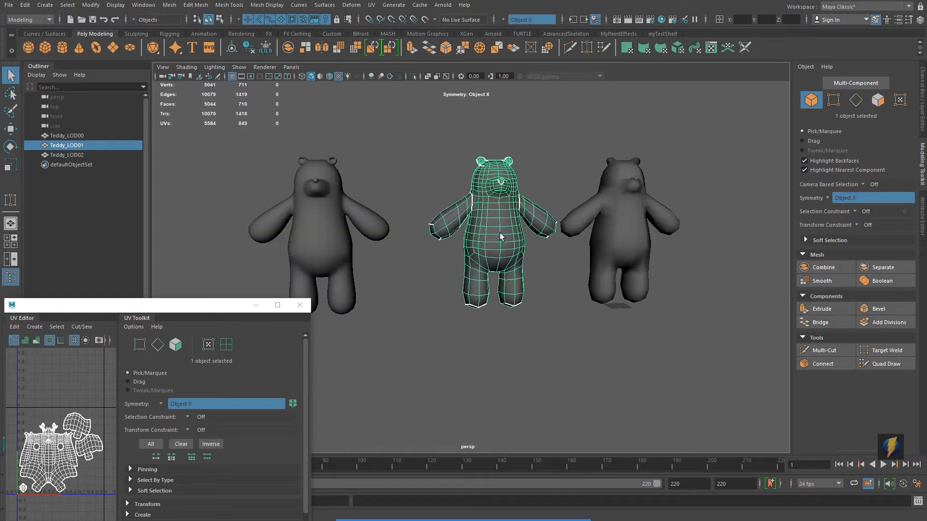
left_click_drag(527, 241, 558, 244, "alt")
left_click(564, 239)
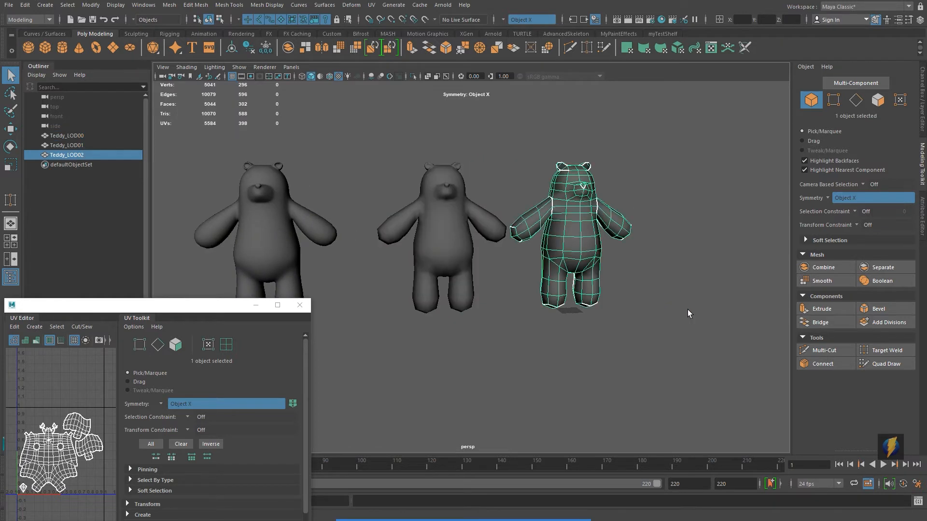
middle_click_drag(679, 308, 653, 311, "alt")
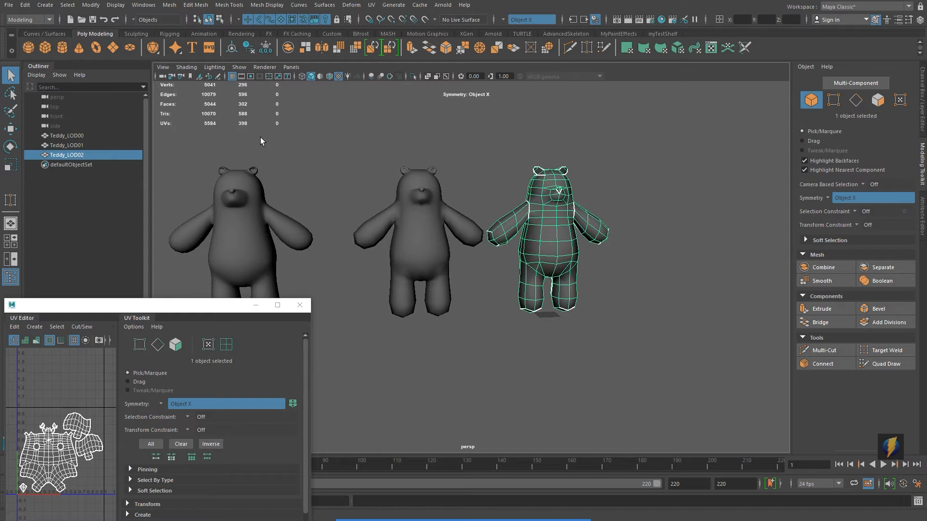
Step: Soften the edges of Teddy_LOD02
left_click(254, 5)
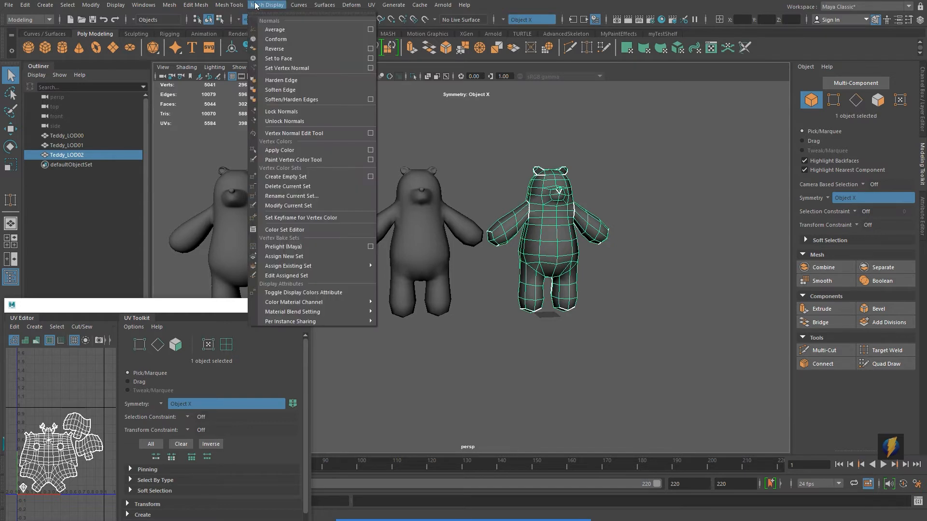
left_click(290, 90)
right_click_drag(554, 232, 585, 217)
left_click(643, 195)
middle_click_drag(631, 288, 690, 283, "alt")
left_click_drag(690, 282, 667, 280, "alt")
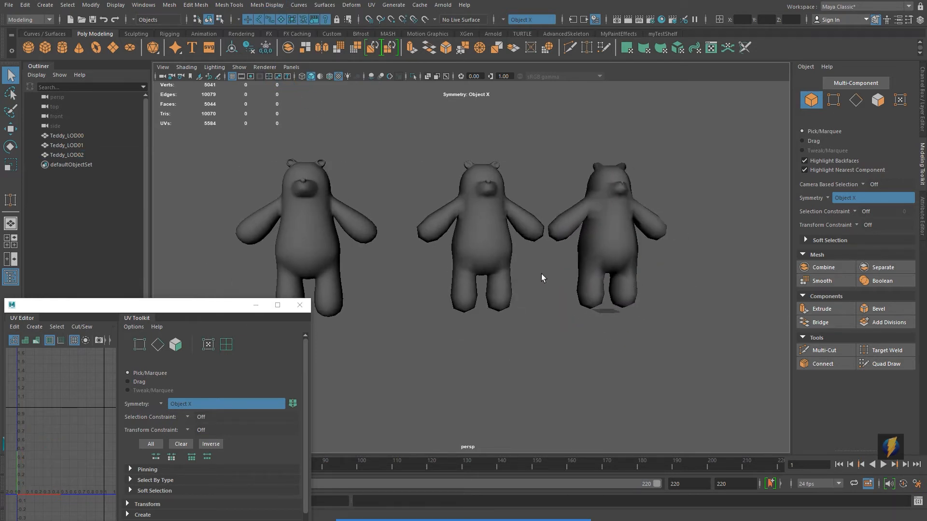
middle_click_drag(542, 278, 534, 273, "alt")
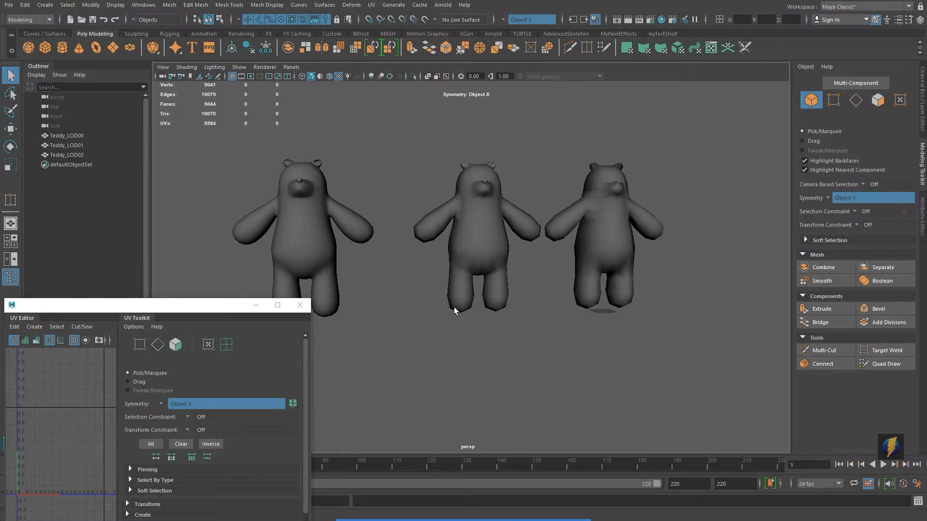
Step: Inspect the shading of the three bears up close in the viewport
scroll(493, 316, "down", 5)
left_click_drag(494, 320, 406, 308, "alt")
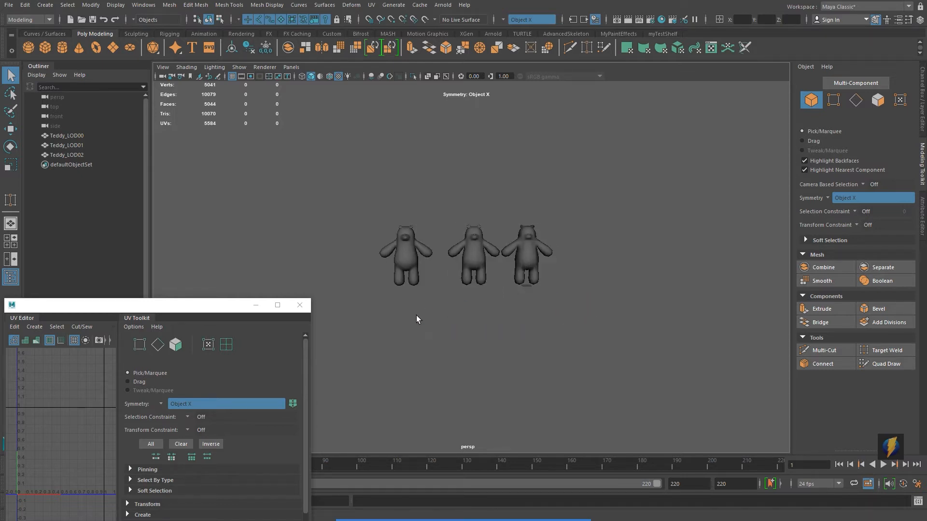
middle_click_drag(552, 315, 539, 319, "alt")
right_click_drag(453, 353, 874, 332, "alt")
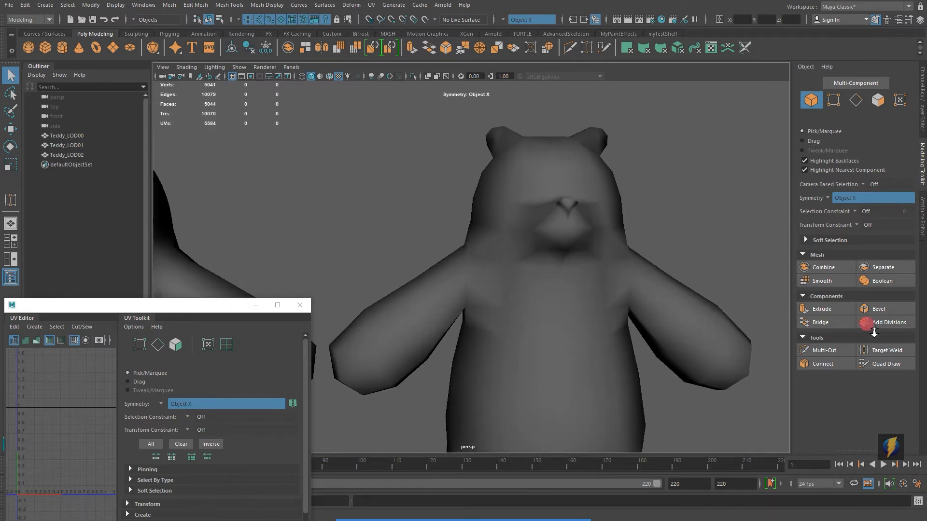
left_click_drag(634, 290, 642, 297, "alt")
left_click_drag(554, 297, 407, 243, "alt")
middle_click_drag(325, 229, 889, 251, "alt")
middle_click_drag(485, 239, 534, 237, "alt")
right_click_drag(605, 260, 270, 247, "alt")
middle_click_drag(557, 272, 440, 240, "alt")
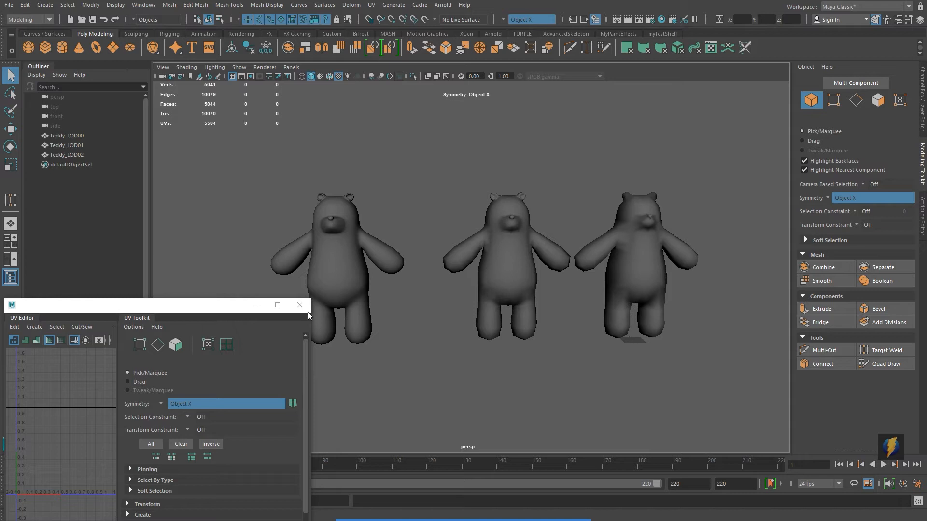
left_click_drag(218, 309, 222, 205)
left_click(341, 214, "alt")
middle_click_drag(458, 235, 503, 220, "alt")
Step: Select Teddy_LOD00 and resize the UV Editor to view its UV layout
left_click(329, 230)
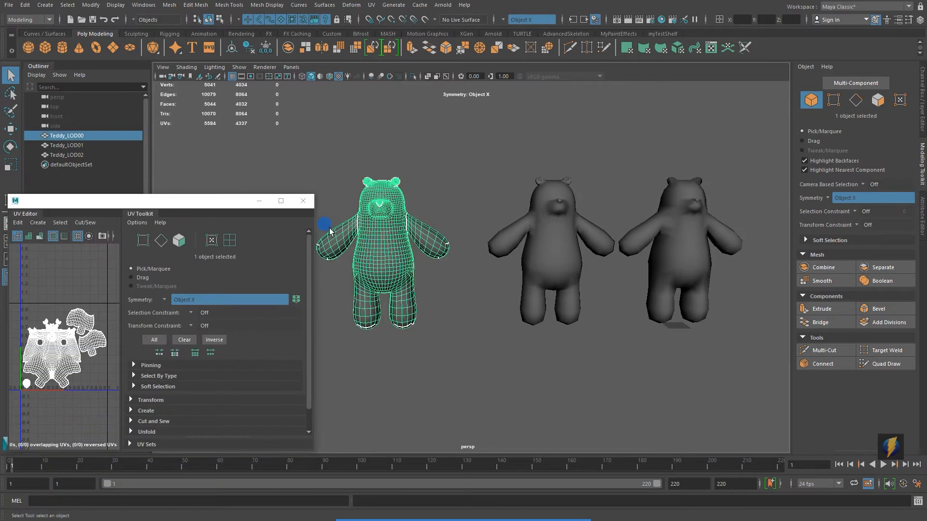
left_click(208, 202)
left_click_drag(206, 203, 312, 166)
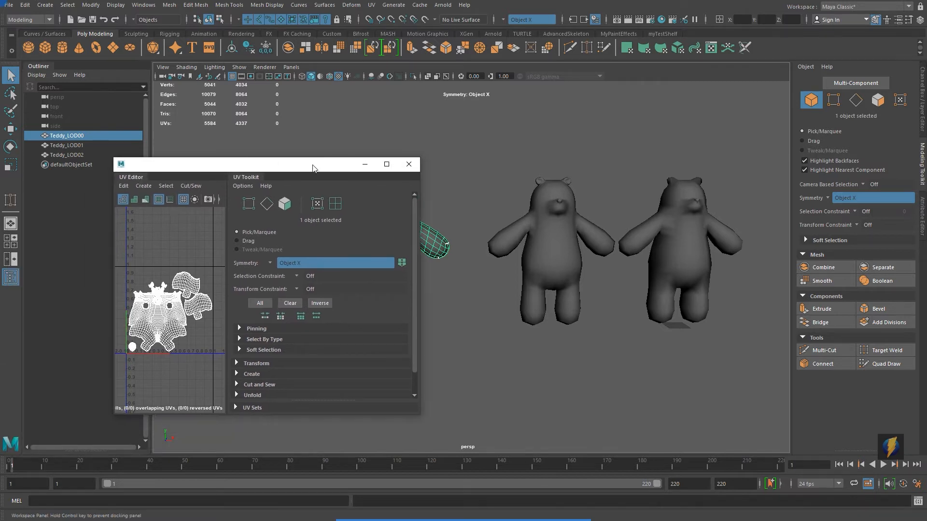
left_click_drag(242, 181, 363, 200)
left_click(531, 201)
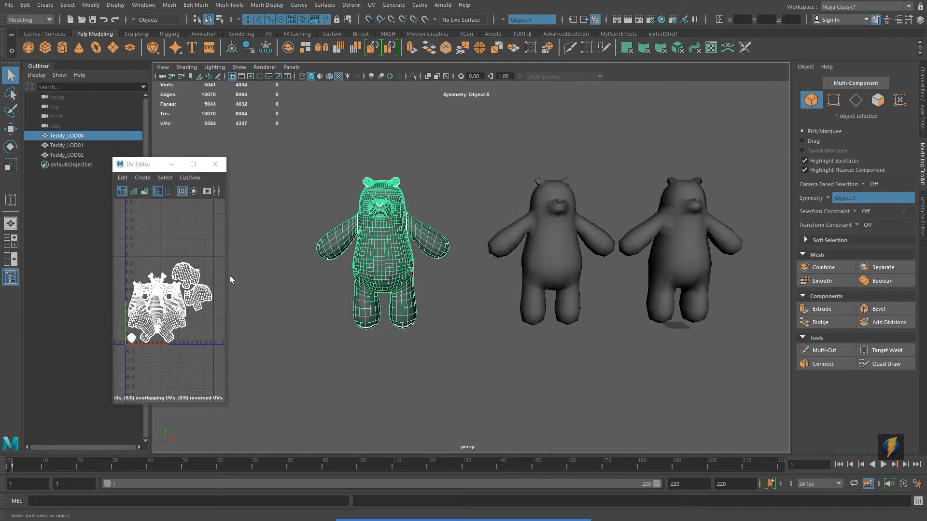
left_click_drag(225, 277, 392, 276)
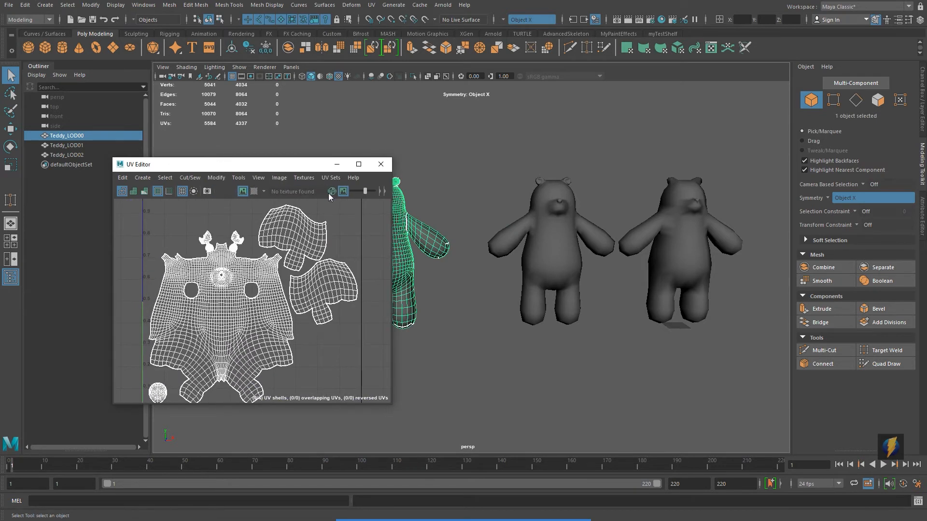
left_click_drag(295, 165, 230, 89)
middle_click_drag(516, 239, 528, 242, "alt")
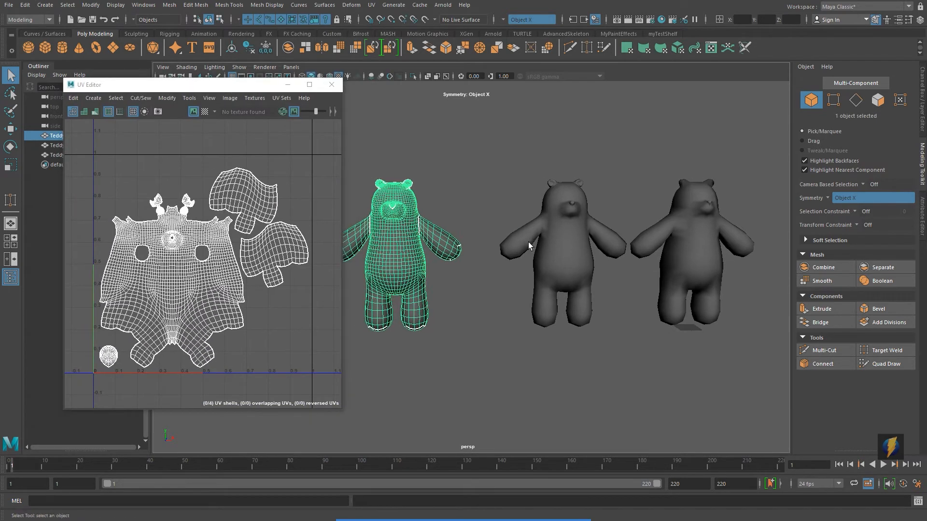
Step: Compare the UV layouts of each bear LOD by selecting them one by one
left_click(565, 255)
left_click(684, 242)
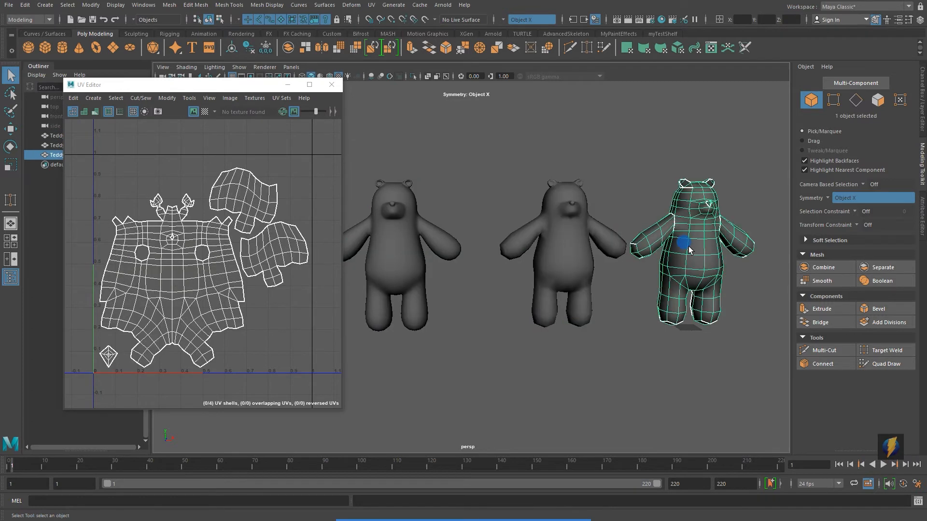
left_click(551, 250)
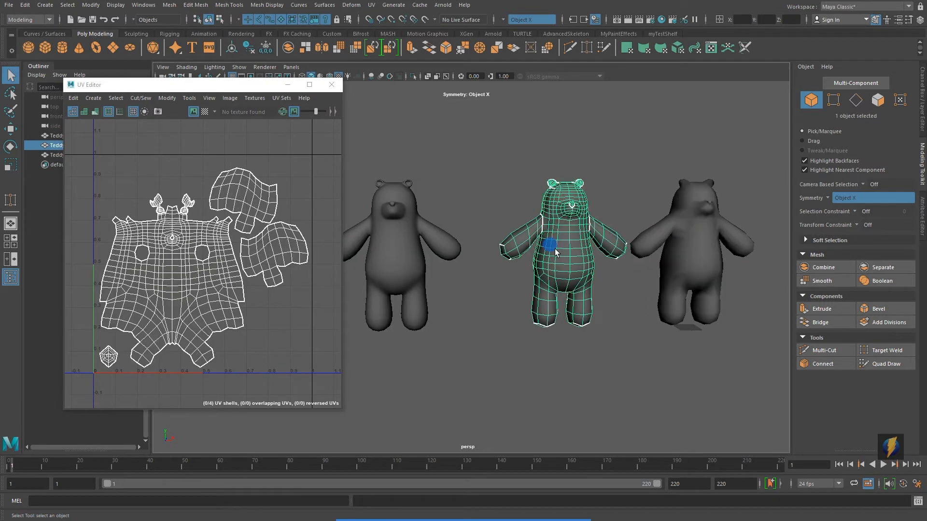
left_click(405, 250)
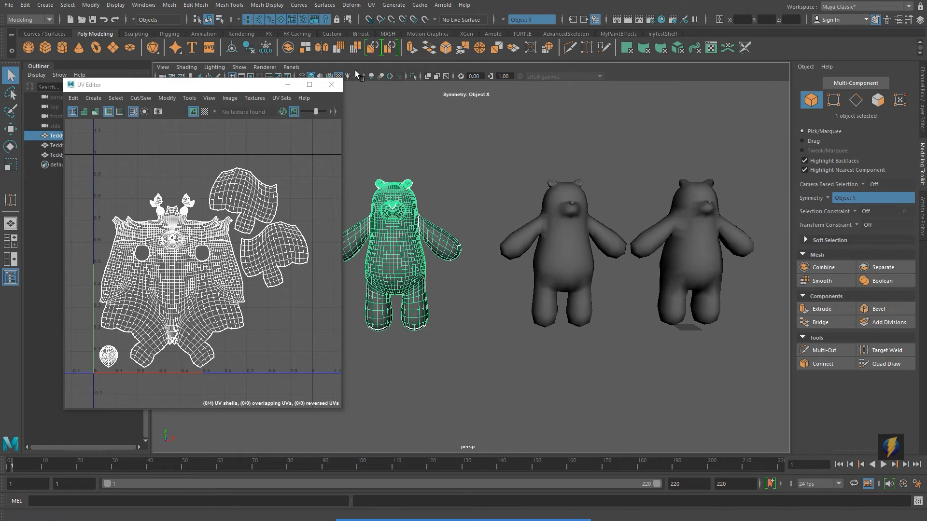
Step: Close the UV Editor and set symmetry to Off
left_click(331, 87)
left_click(502, 20)
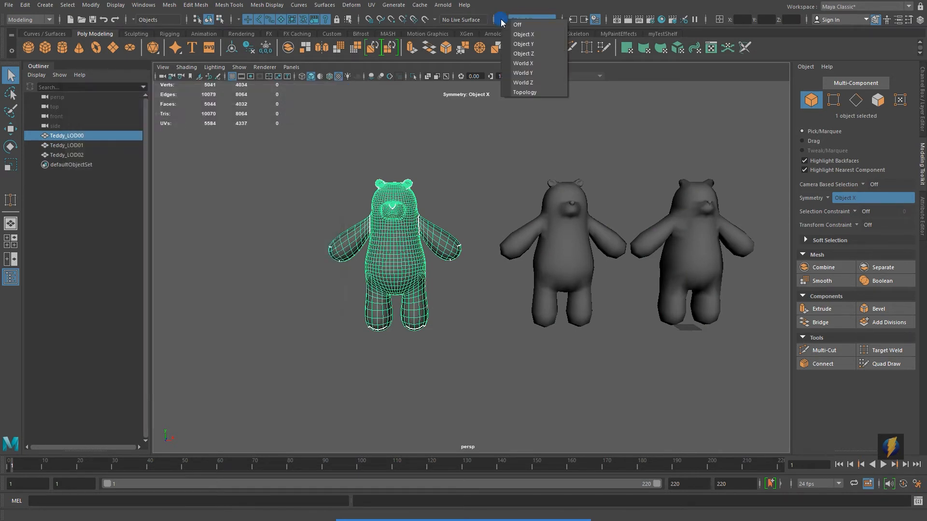
left_click(515, 24)
Step: Select all three bears and set their Translate X, Y and Z to 0
scroll(547, 184, "down", 4)
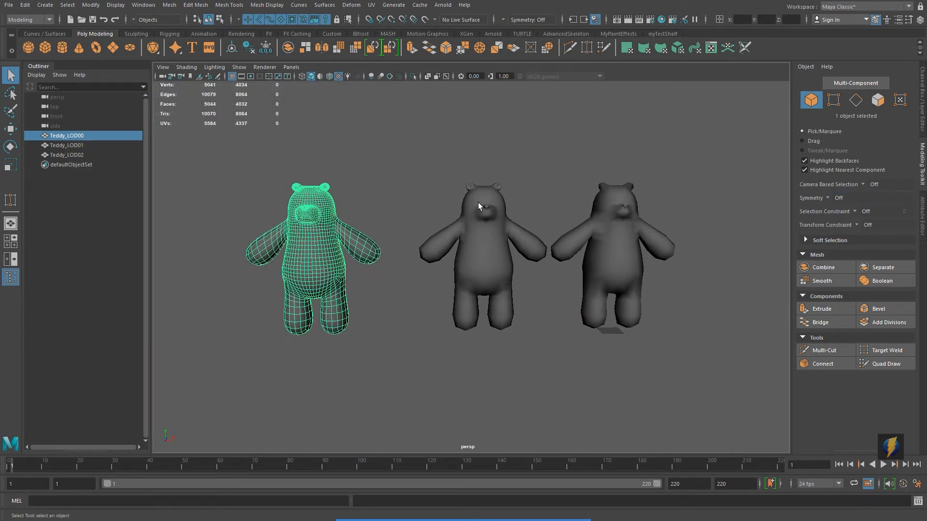
left_click_drag(259, 154, 682, 203)
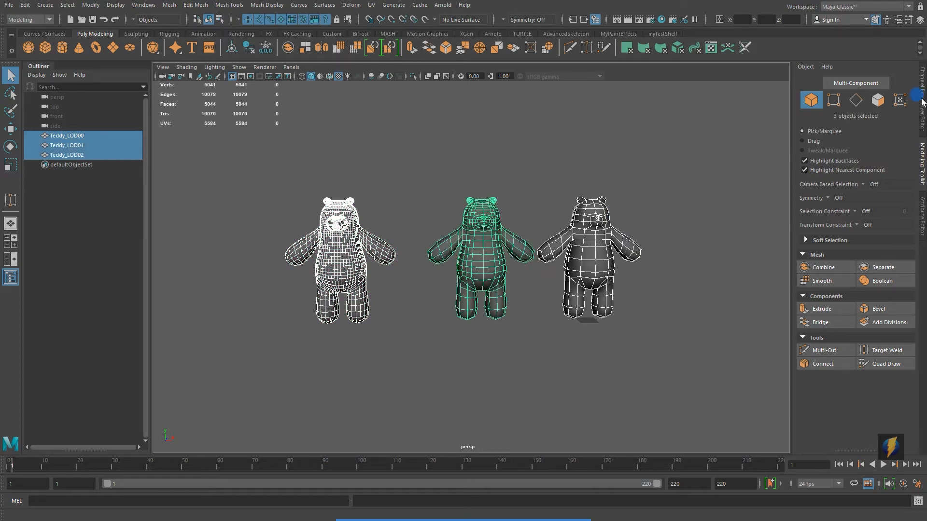
left_click(922, 99)
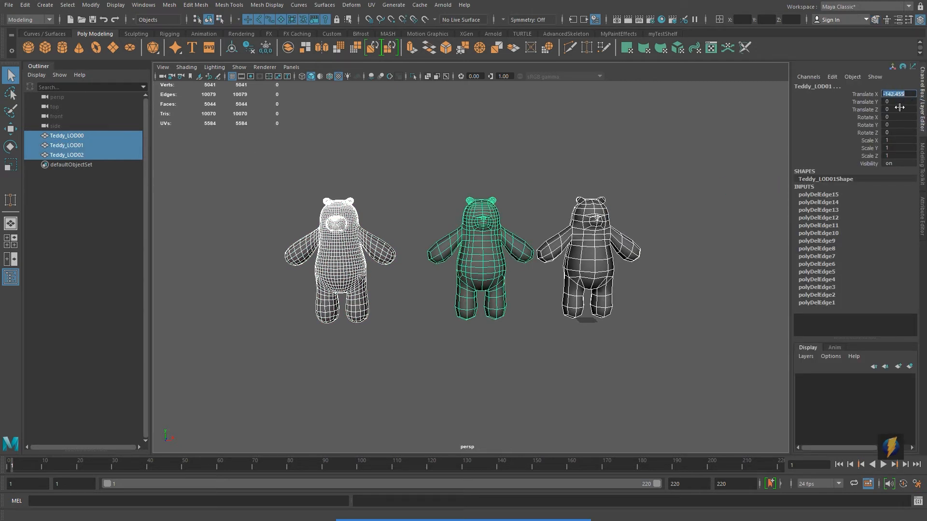
left_click_drag(897, 112, 896, 97)
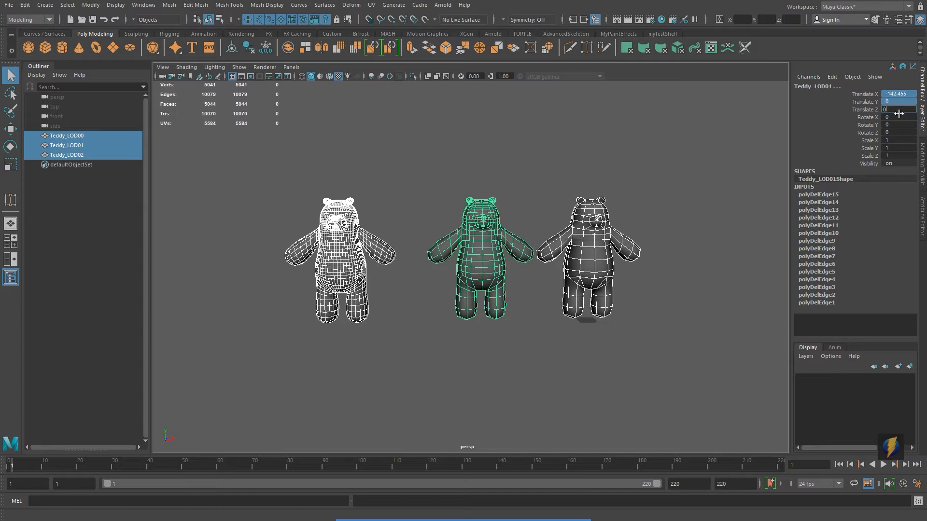
key("Return")
middle_click_drag(679, 268, 579, 251, "alt")
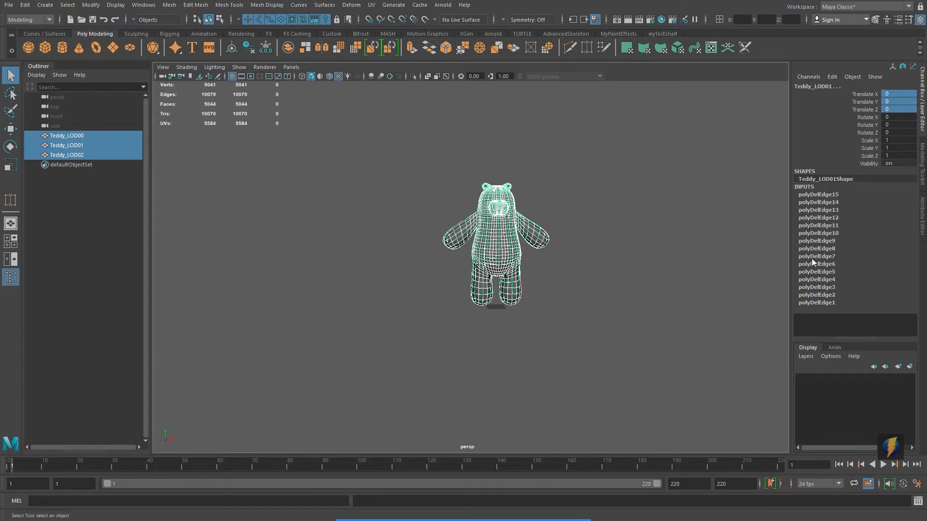
left_click(497, 499)
mouse_move(583, 357)
left_mouse_down()
mouse_move(712, 266)
mouse_move(798, 175)
mouse_move(791, 298)
left_mouse_up()
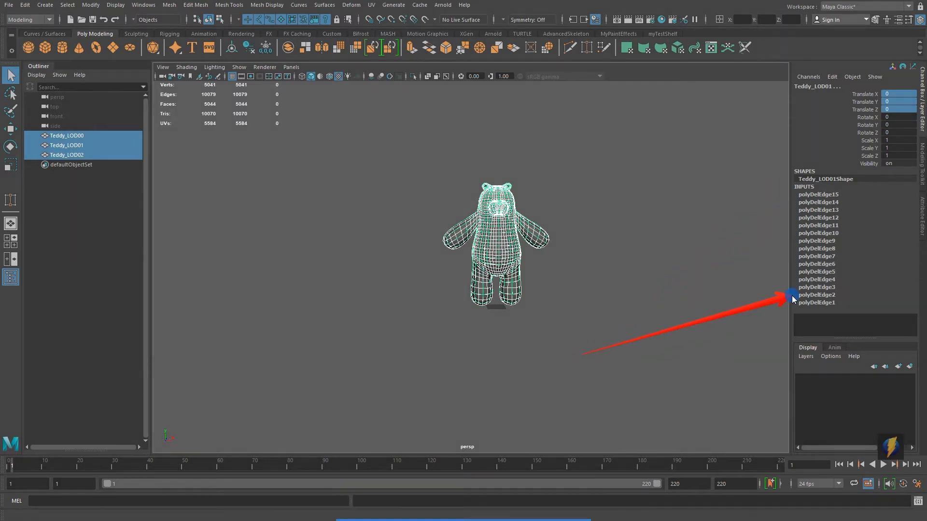
Step: Delete the construction history of the three selected bears
mouse_move(791, 298)
left_mouse_down()
mouse_move(192, 234)
mouse_move(64, 38)
left_mouse_up()
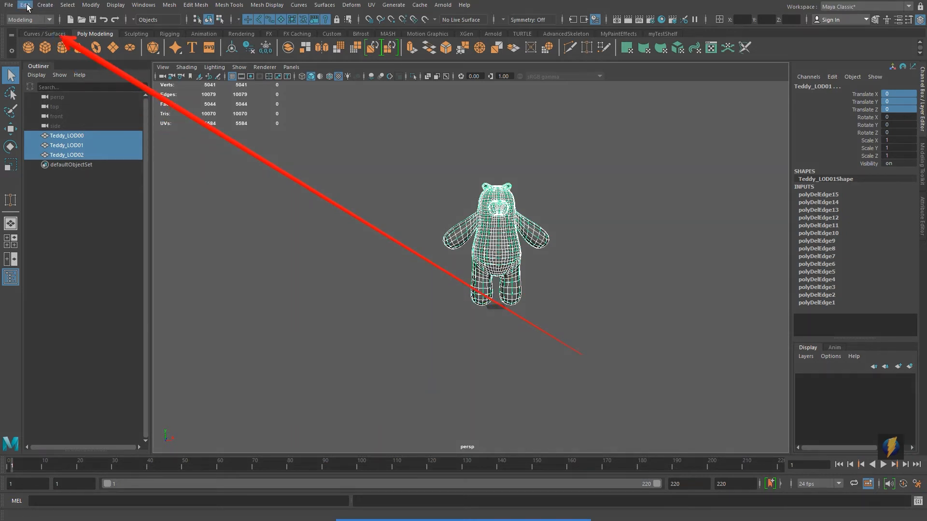
left_click(25, 5)
mouse_move(50, 121)
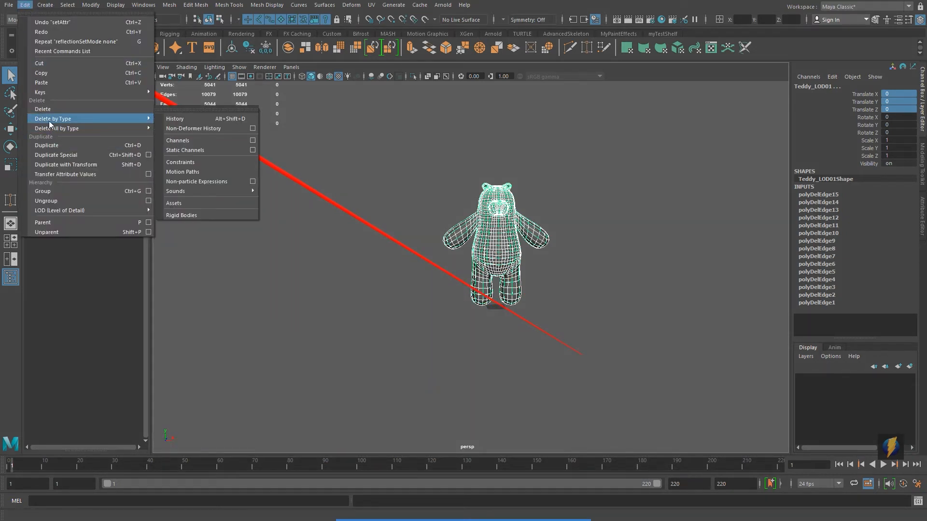
left_click(186, 120)
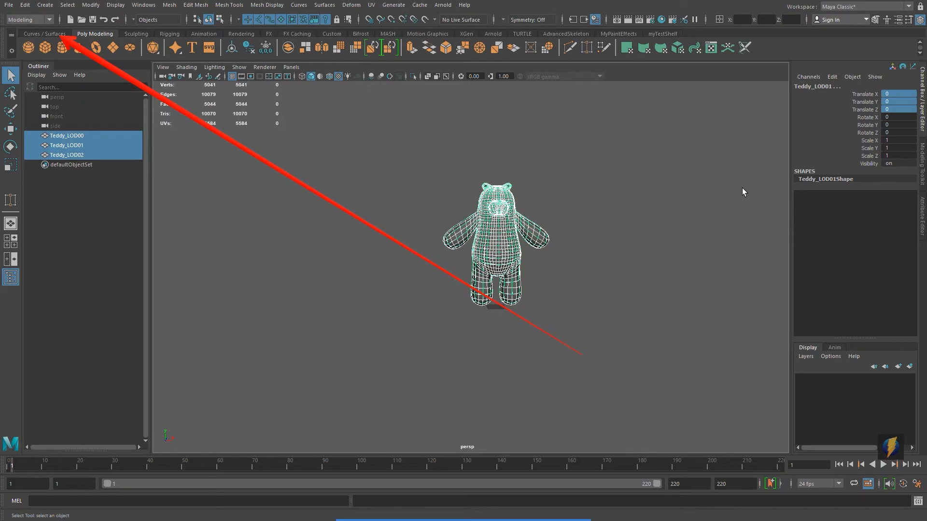
Step: Examine each bear LOD in turn by selecting them individually
scroll(551, 266, "up", 4)
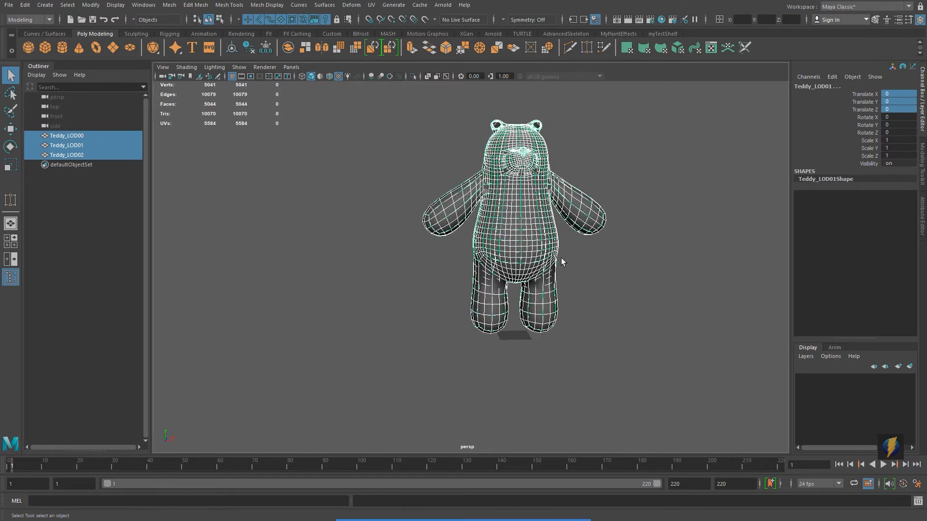
left_click(726, 234)
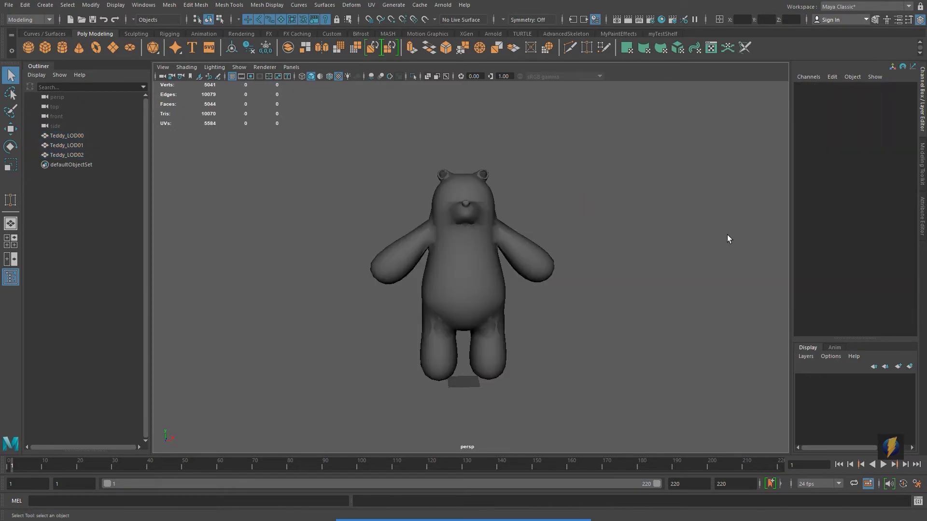
left_click(79, 137)
left_click(81, 146)
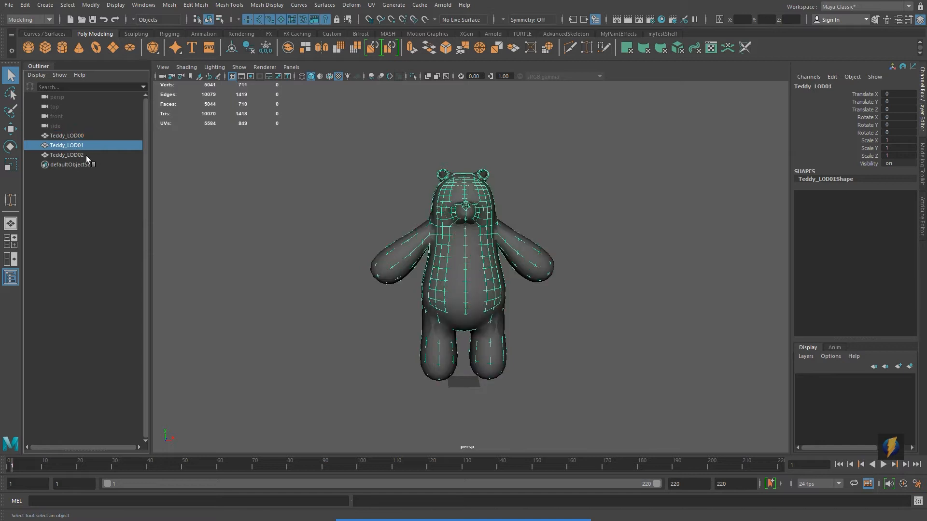
left_click(85, 155)
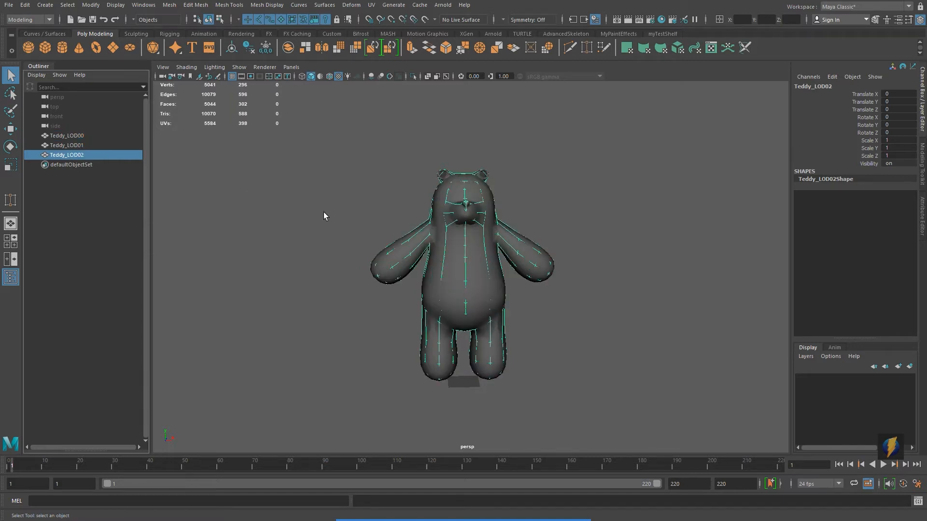
Step: Group the three bear LODs together
left_click(78, 136, "shift")
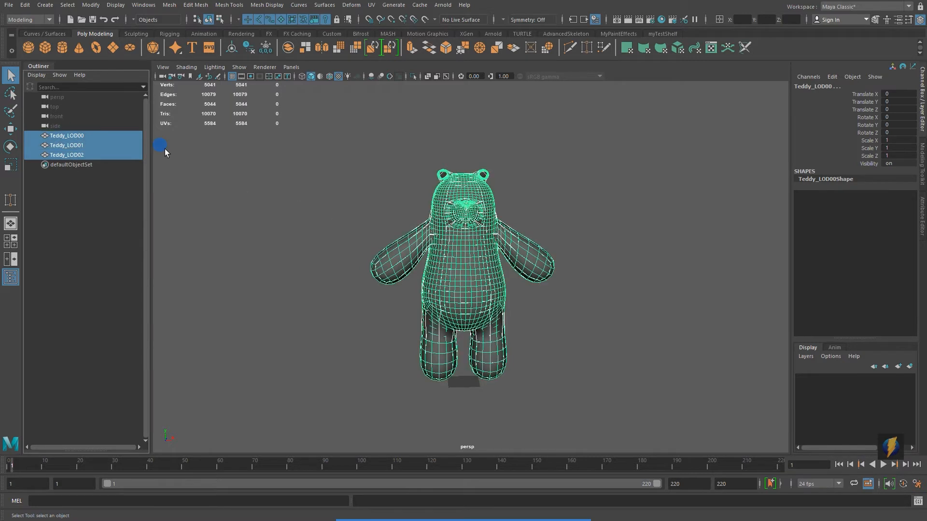
left_click(24, 5)
left_click(50, 194)
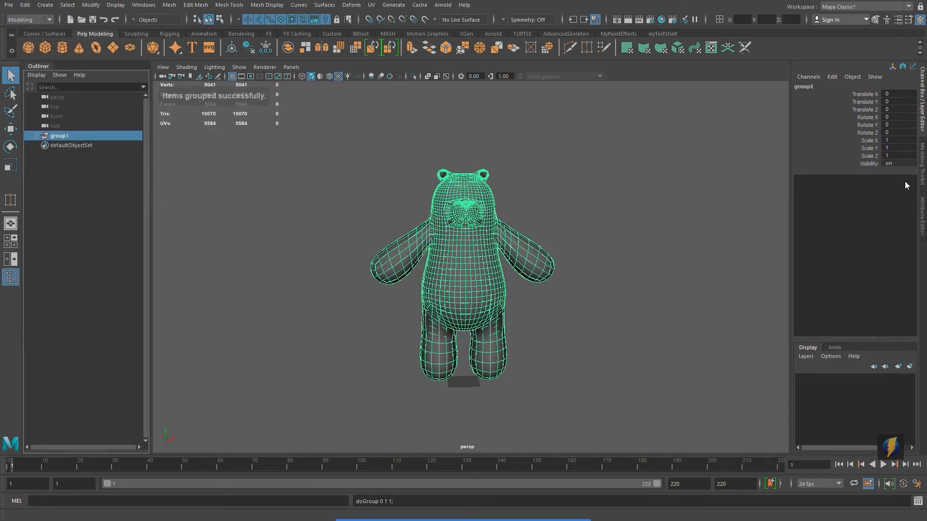
Step: Rename the group Teddy_LODs
left_click(817, 86)
type("Teddy")
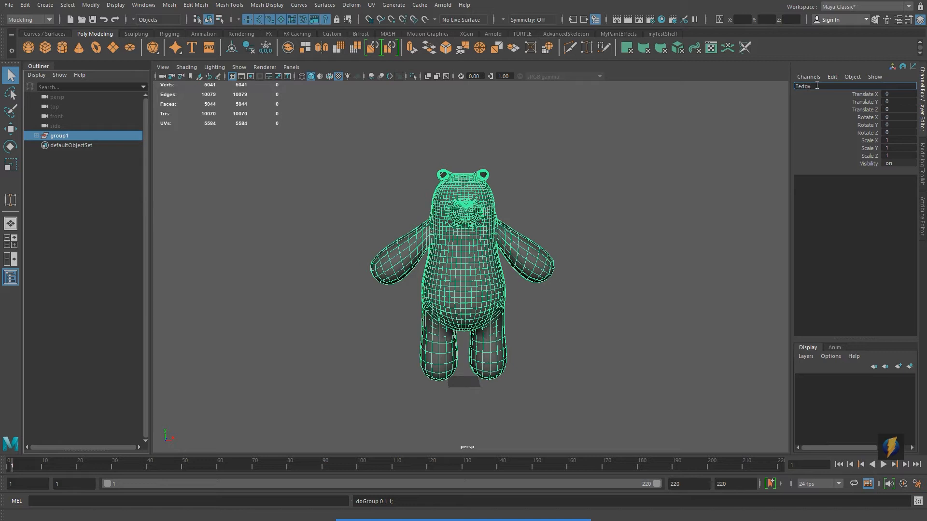
type(" LOD")
key("Return")
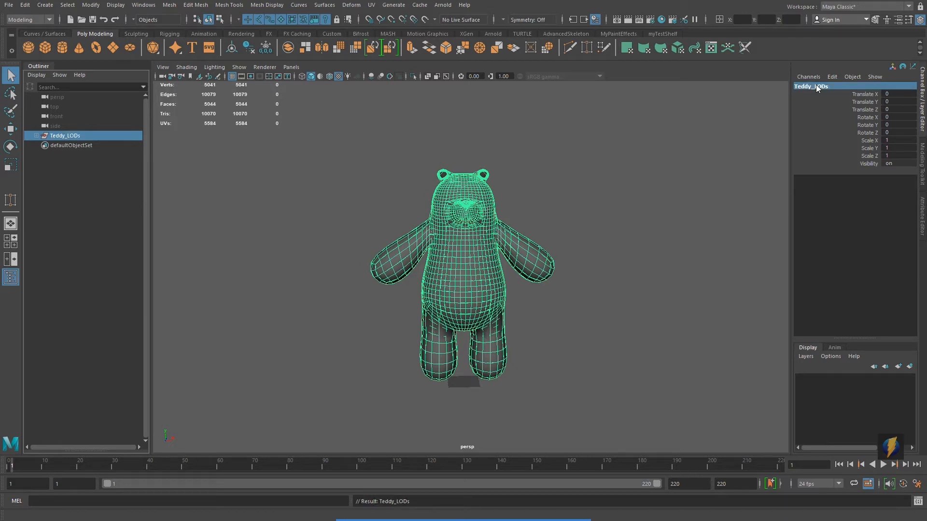
Step: Expand the Teddy_LODs group to inspect its child meshes and reselect the group
middle_click_drag(549, 267, 571, 270, "alt")
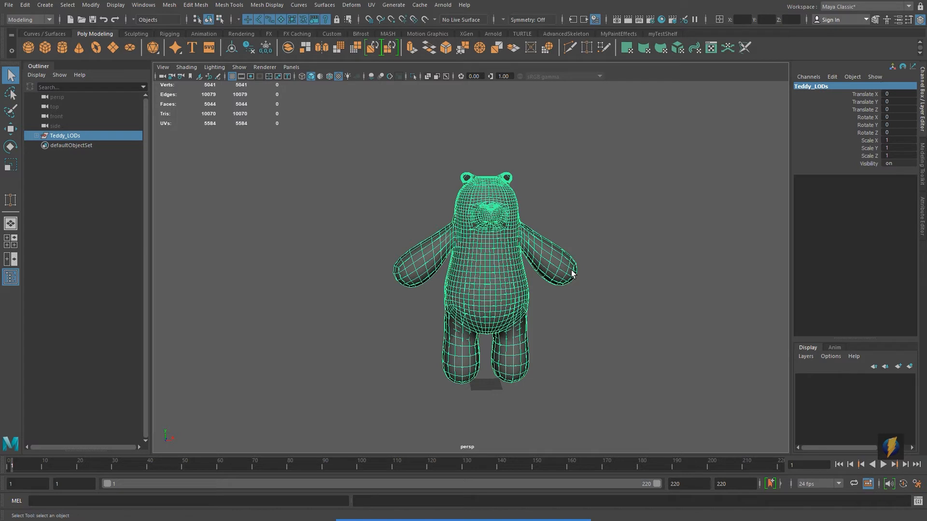
left_click(649, 301)
left_click(73, 136)
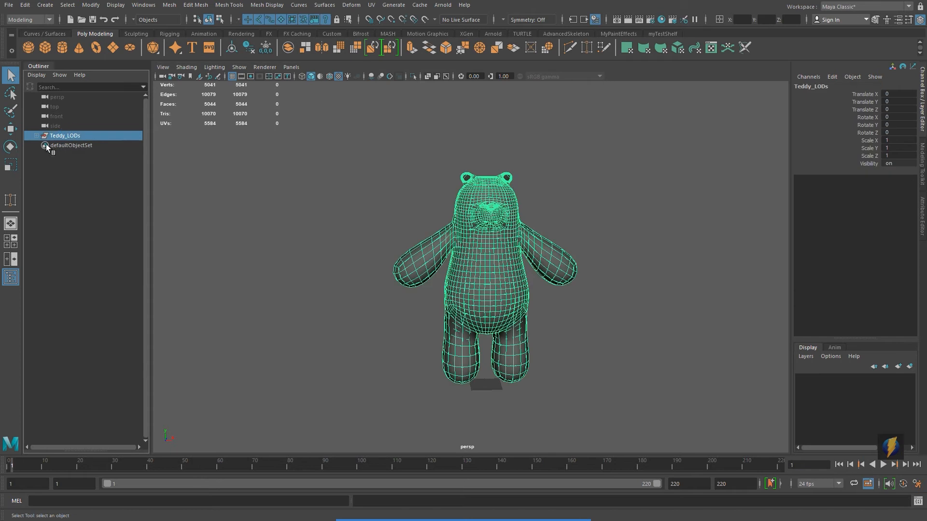
left_click(37, 136)
left_click(85, 155)
left_click(85, 164)
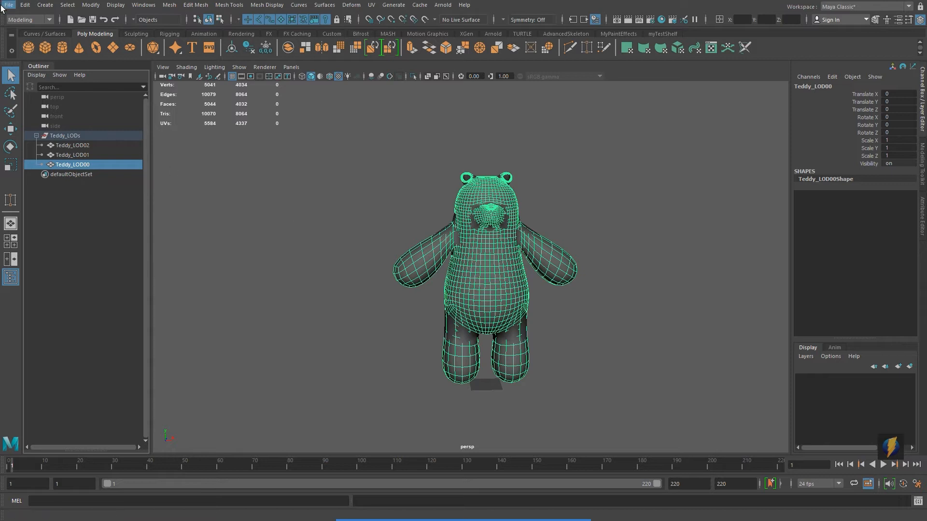
left_click(82, 137)
left_click(36, 136)
Step: Export the selected group as an FBX named Teddy_LODs into the Desktop's LODExamples folder
left_click(8, 5)
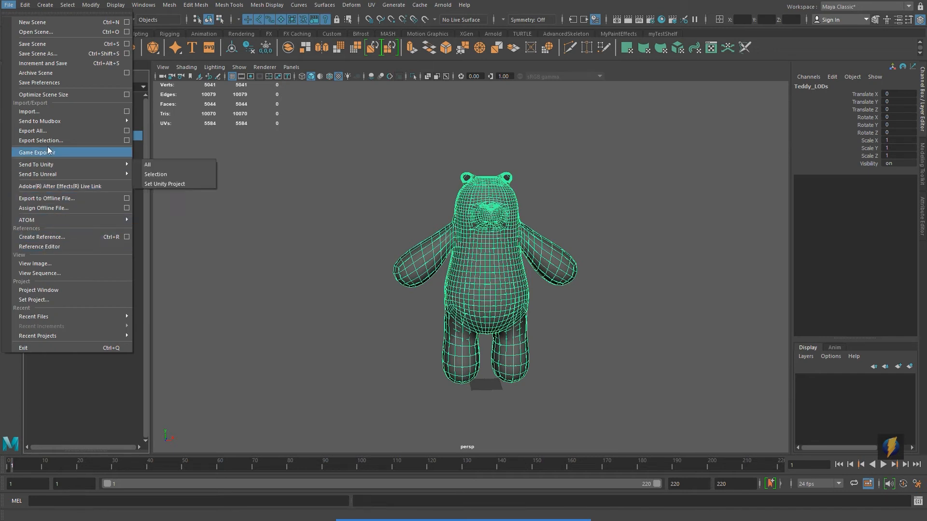
left_click(99, 141)
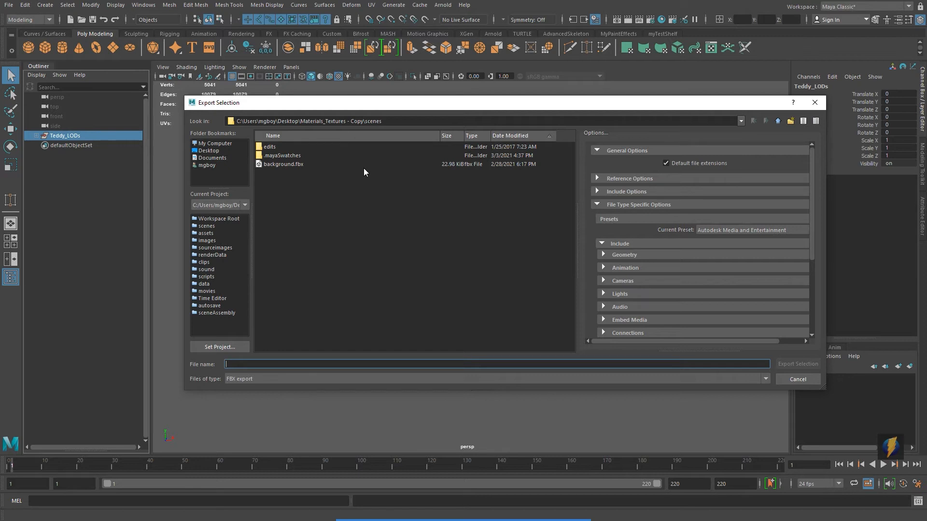
left_click(217, 151)
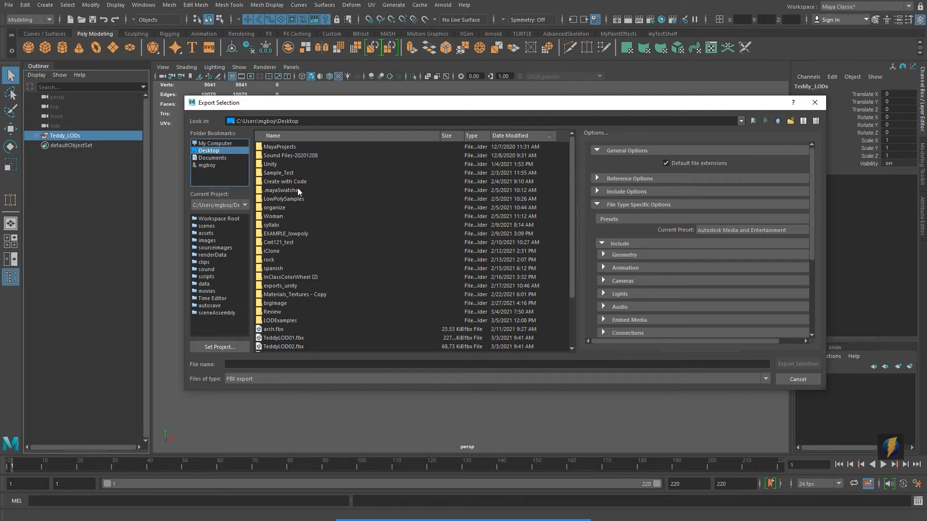
double_click(280, 321)
left_click(292, 364)
type("Tedd")
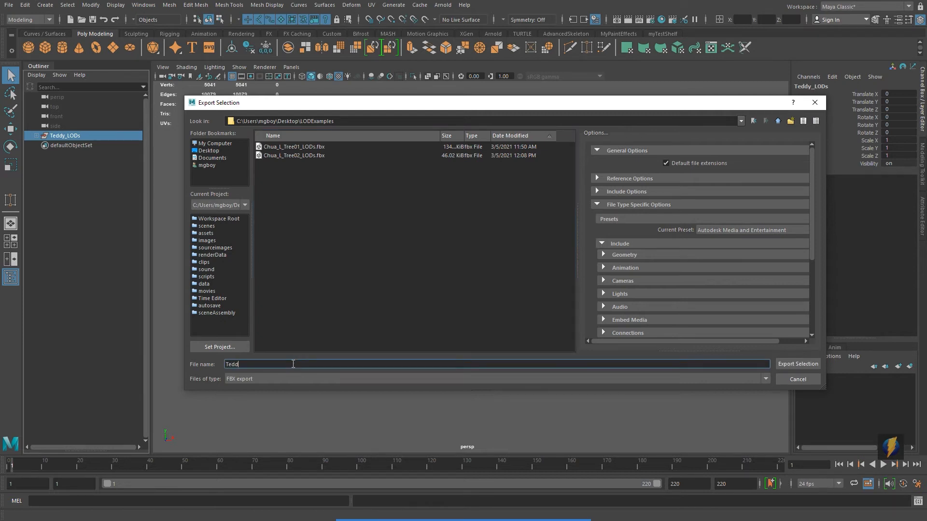
type("y_LODs")
left_click(783, 361)
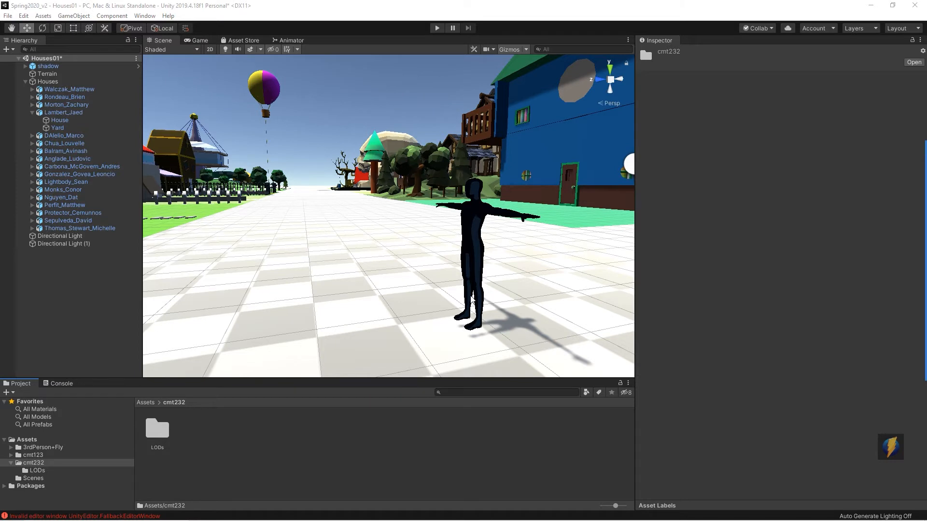
Step: Switch to the LODExamples folder window and import Teddy_LODs into the Unity project's cmt232 assets folder
key("alt+Tab")
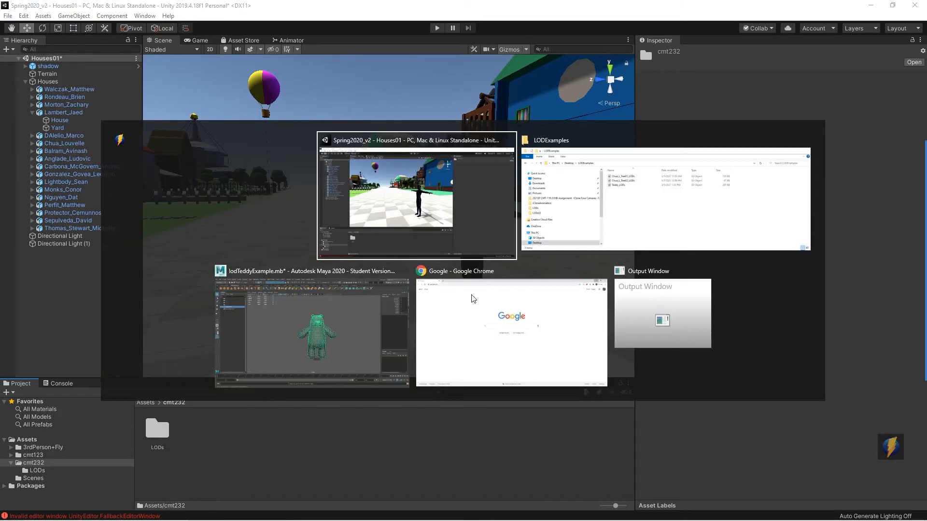
left_click(652, 222)
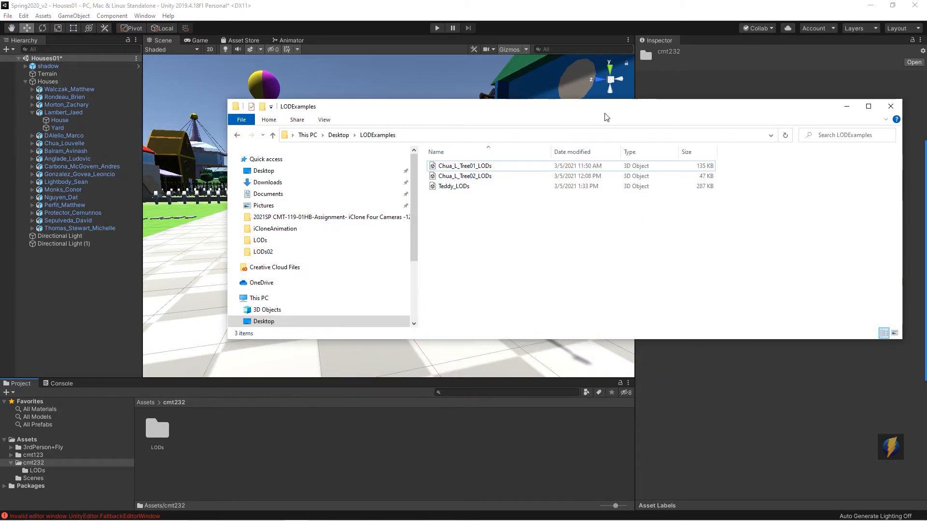
left_click_drag(571, 117, 618, 91)
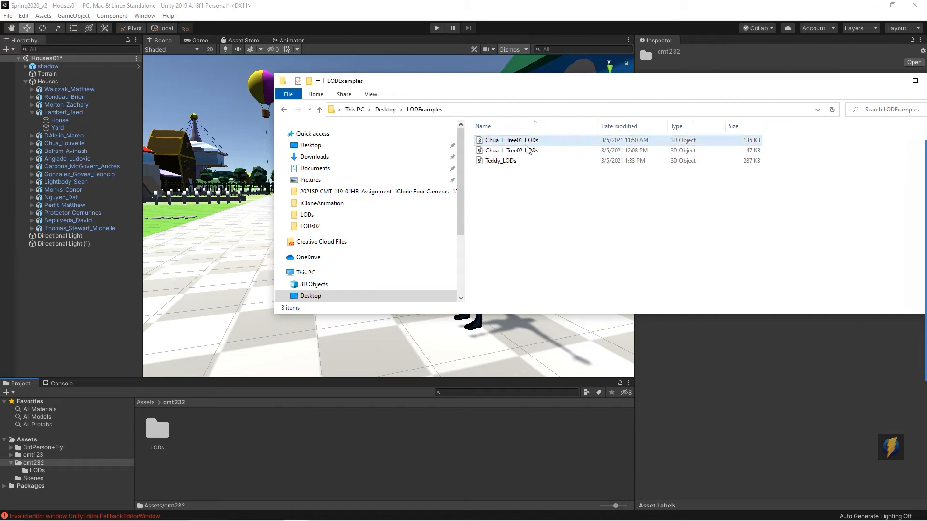
left_click(533, 166)
left_click_drag(497, 161, 366, 456)
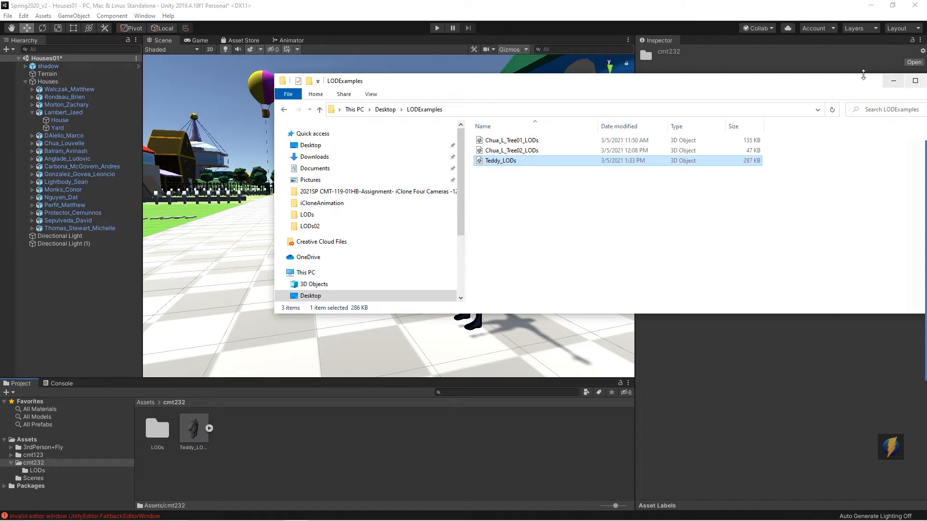
left_click_drag(901, 81, 852, 81)
left_click(845, 81)
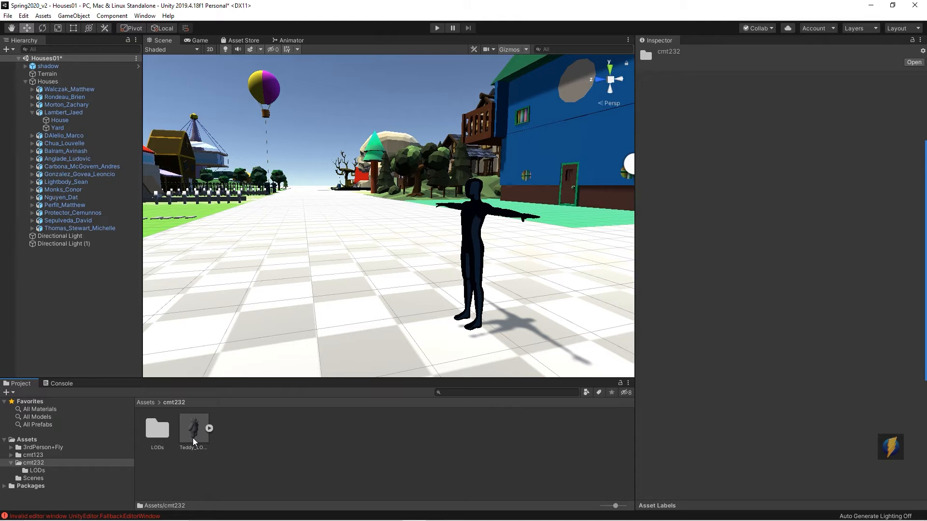
Step: Place the Teddy_LODs model into the scene in front of the character
left_click_drag(193, 440, 441, 283)
key("e")
scroll(454, 298, "up", 3)
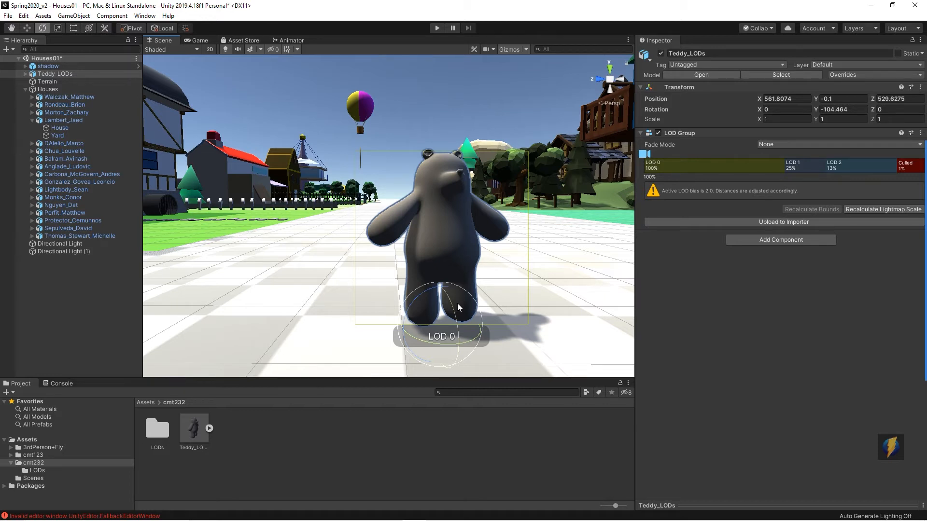
Step: Expand Teddy_LODs in the hierarchy and inspect each LOD child mesh in turn
left_click(25, 74)
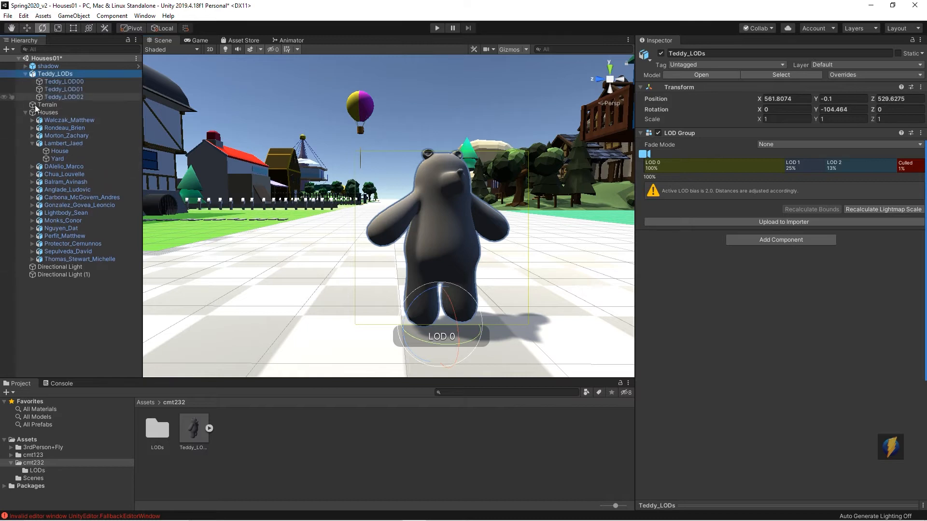
left_click(75, 81)
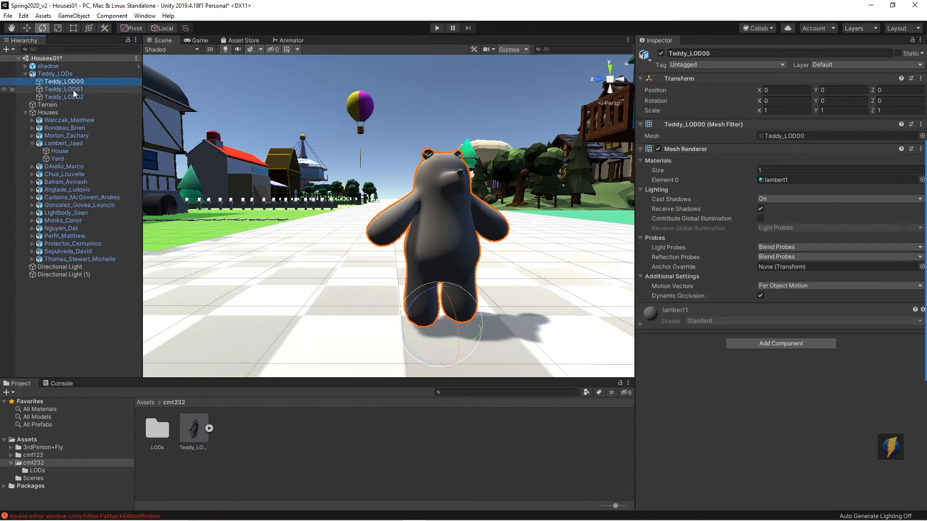
left_click(72, 88)
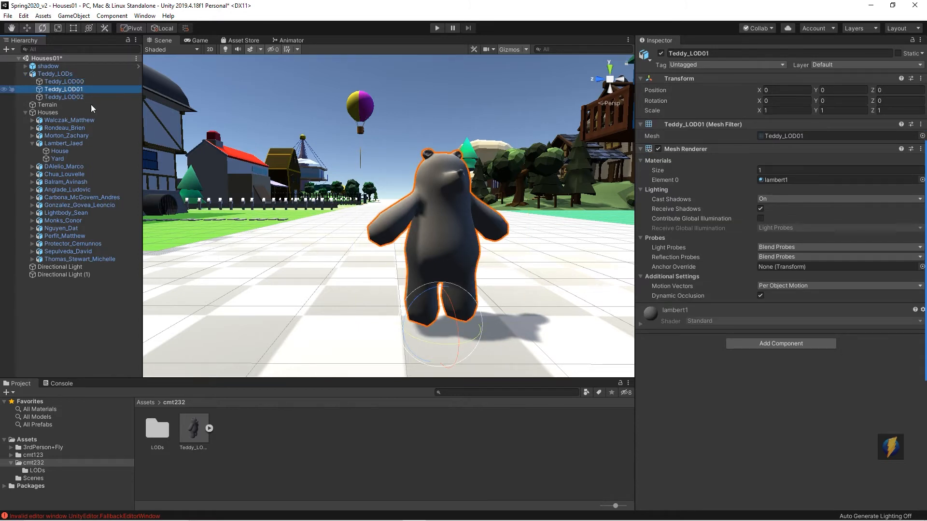
left_click(73, 97)
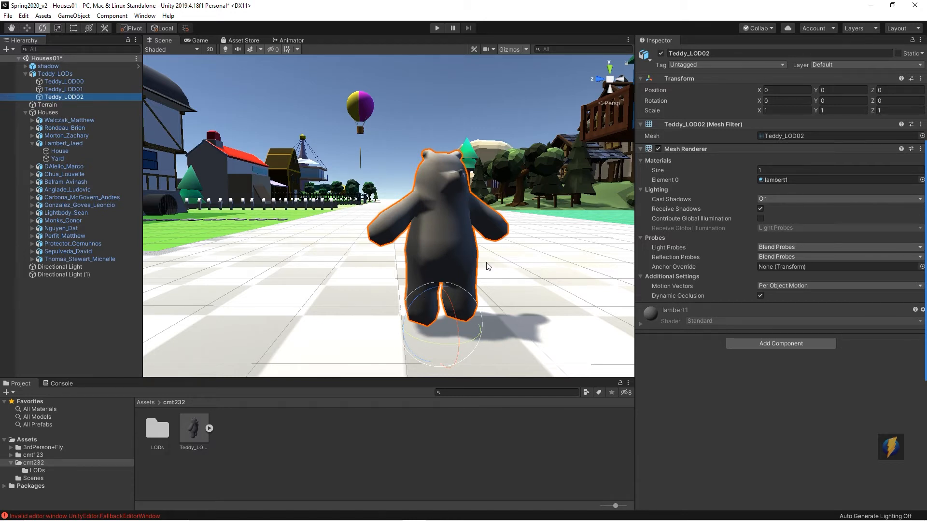
left_click(71, 89)
left_click(65, 82)
left_click(73, 89)
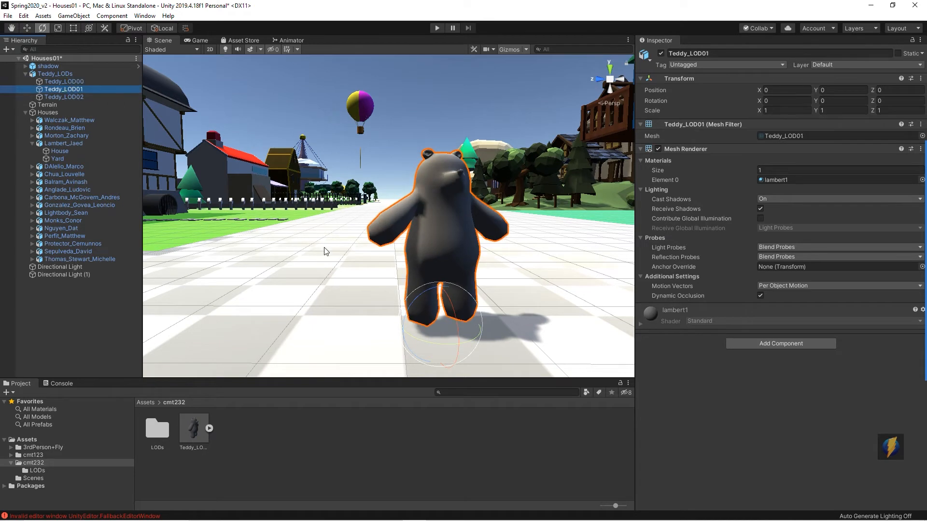
left_click(78, 97)
left_click(73, 88)
left_click(74, 81)
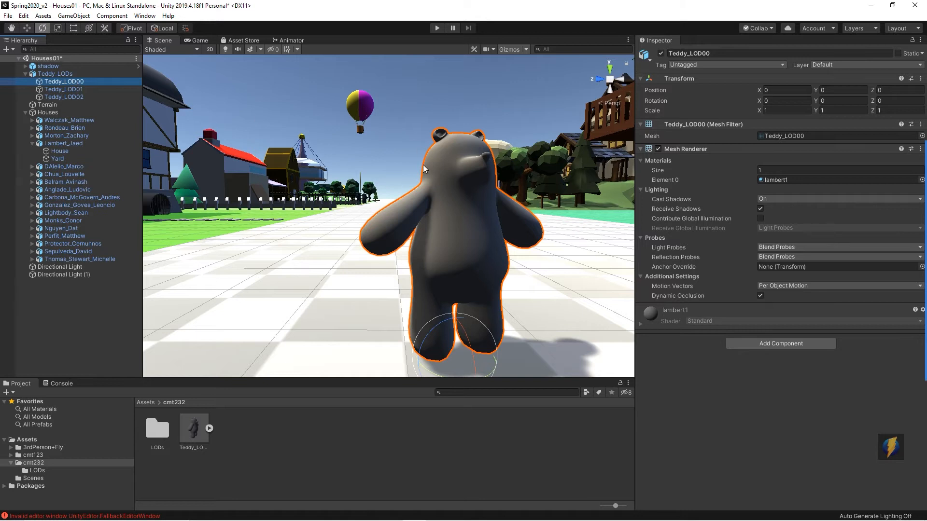
left_click(56, 73)
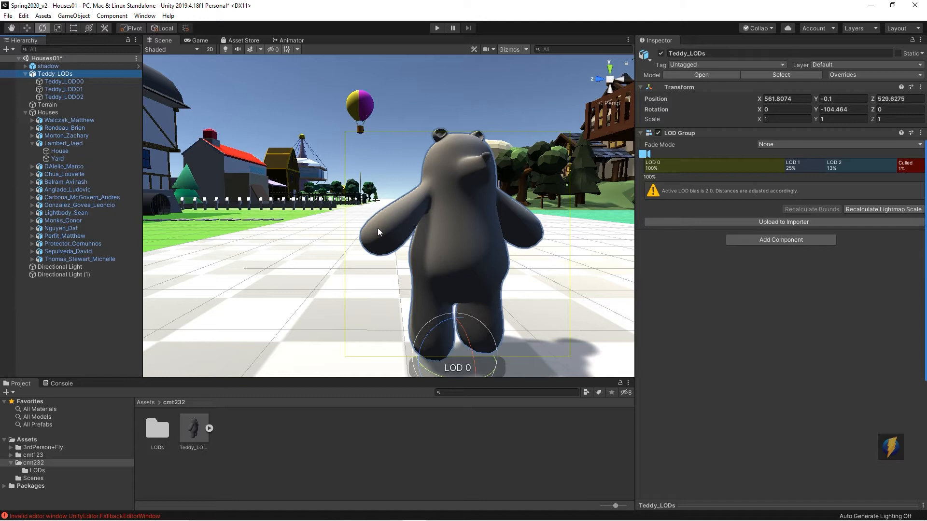
Step: Move the scene view away from the bear to preview its LOD levels switching with distance
mouse_move(724, 376)
left_mouse_down()
mouse_move(682, 236)
mouse_move(683, 141)
mouse_move(703, 137)
mouse_move(672, 188)
mouse_move(647, 166)
mouse_move(666, 181)
mouse_move(734, 163)
mouse_move(876, 162)
mouse_move(705, 199)
mouse_move(655, 181)
mouse_move(659, 169)
mouse_move(712, 207)
mouse_move(795, 170)
mouse_move(800, 196)
mouse_move(838, 169)
mouse_move(862, 205)
mouse_move(906, 171)
left_mouse_up()
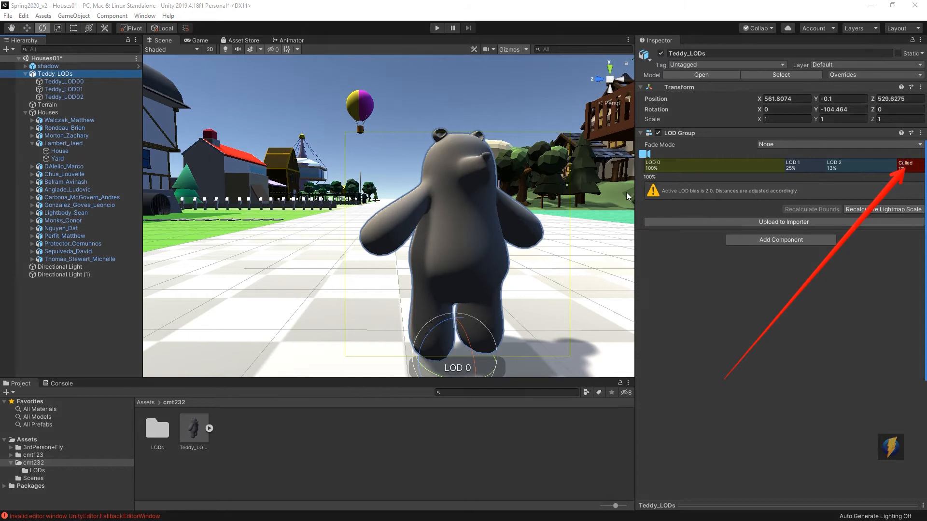
right_click_drag(521, 265, 499, 264)
middle_click_drag(500, 263, 198, 211)
middle_click_drag(497, 241, 324, 215)
scroll(430, 253, "down", 3)
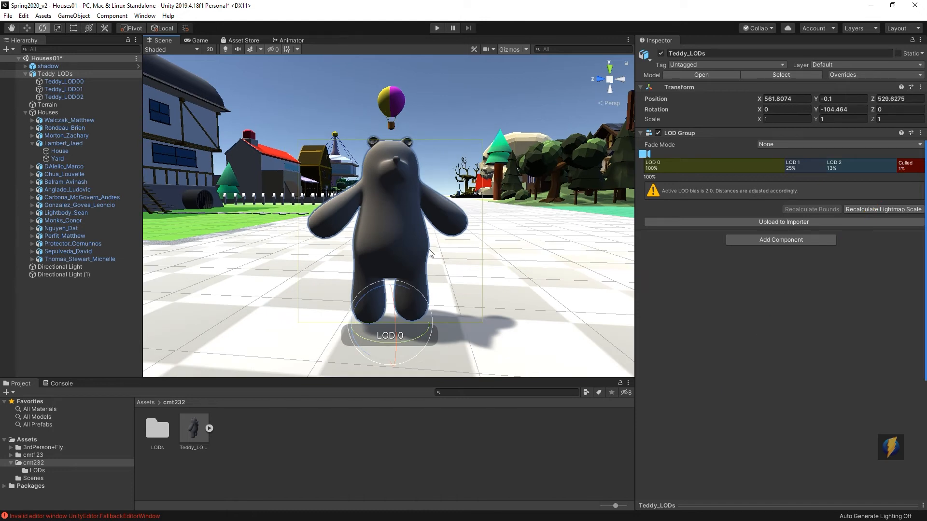
right_click_drag(430, 242, 207, 195, "alt")
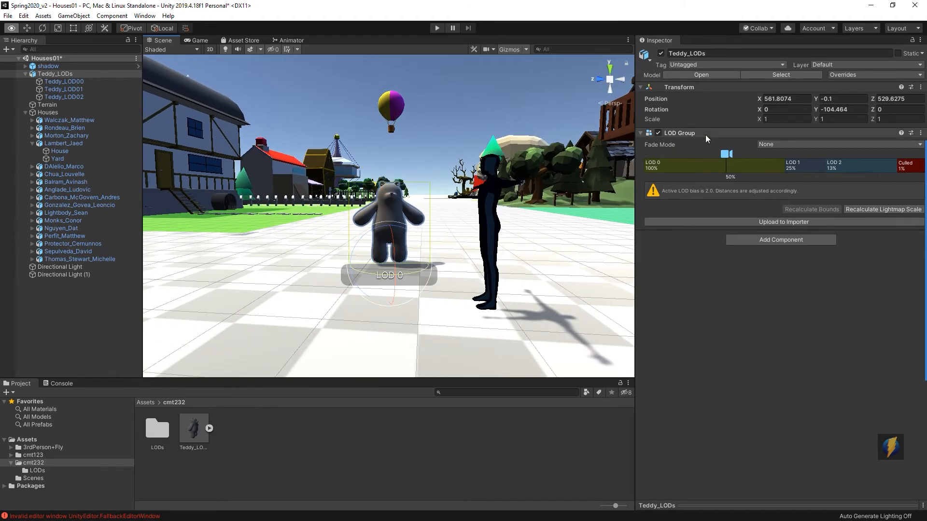
Step: Move the scene view toward and away from the bear and scrub the LOD Group slider to preview LOD switching
right_click_drag(521, 193, 312, 180, "alt")
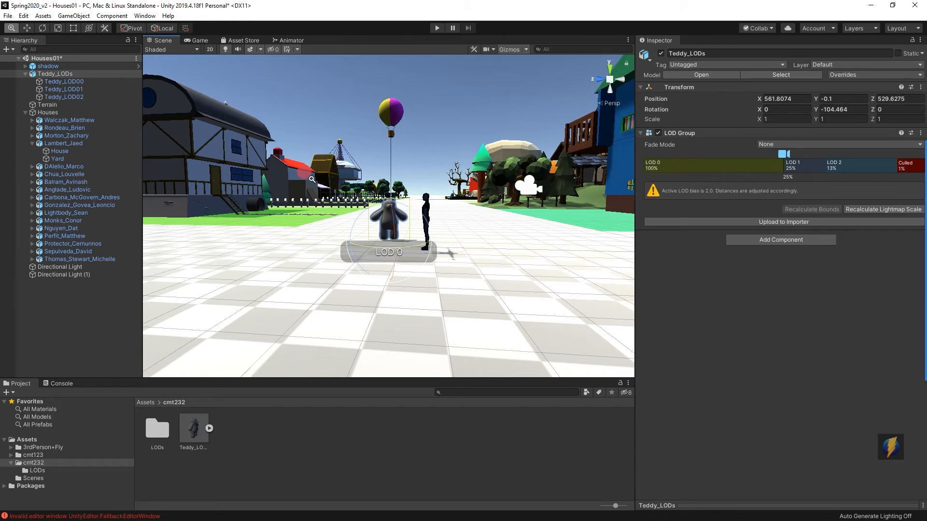
key("alt")
right_click_drag(518, 203, 468, 205, "alt")
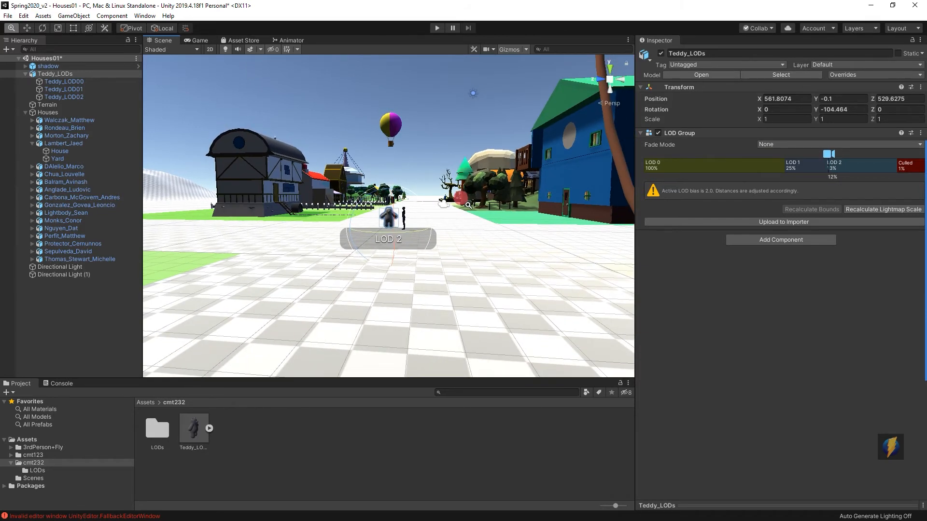
key("e")
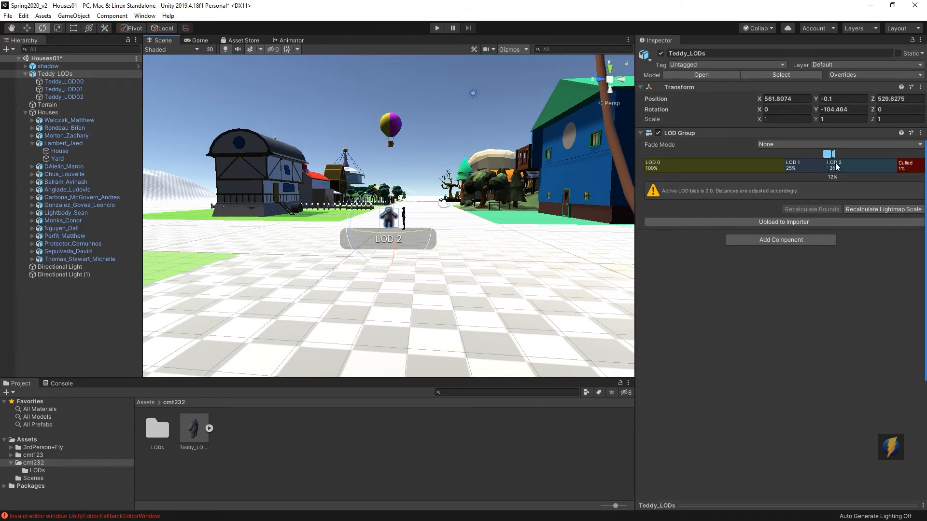
right_click_drag(526, 261, 498, 273, "alt")
right_click_drag(345, 255, 690, 222, "alt")
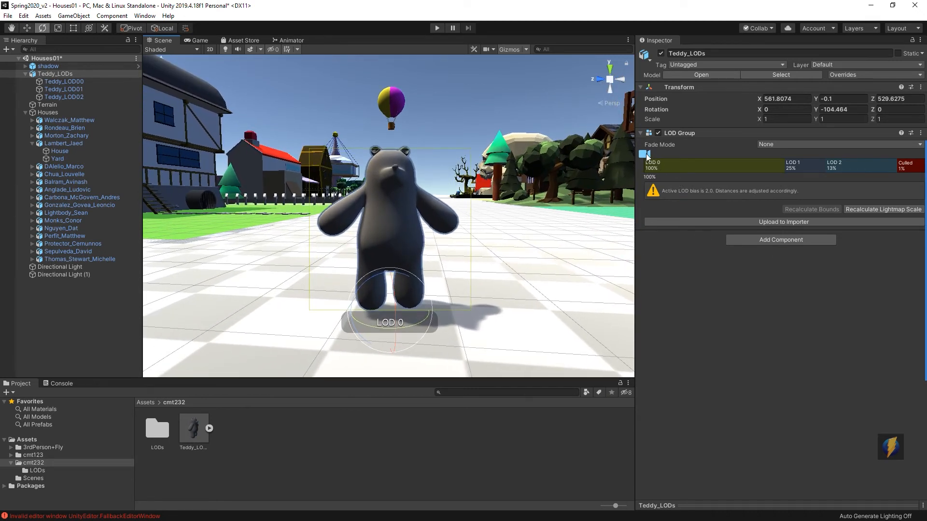
left_click_drag(645, 153, 896, 154)
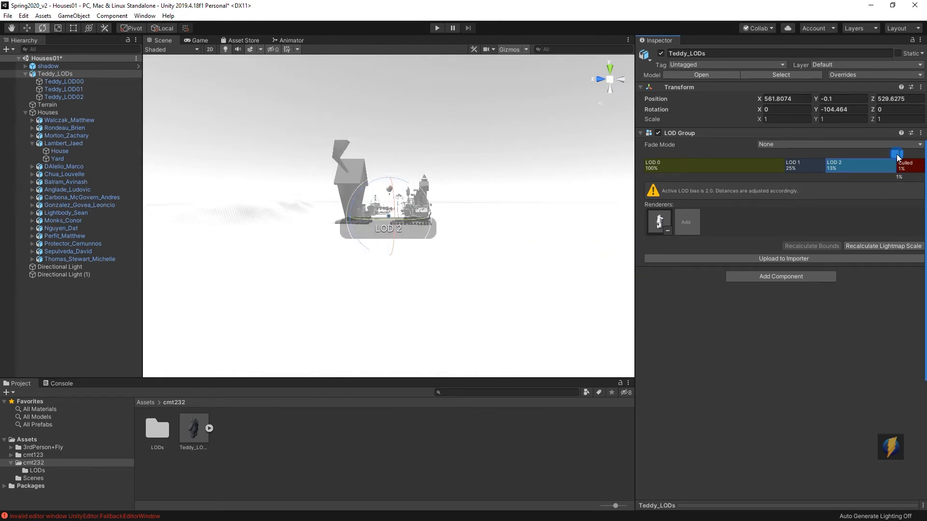
left_click_drag(896, 155, 552, 143)
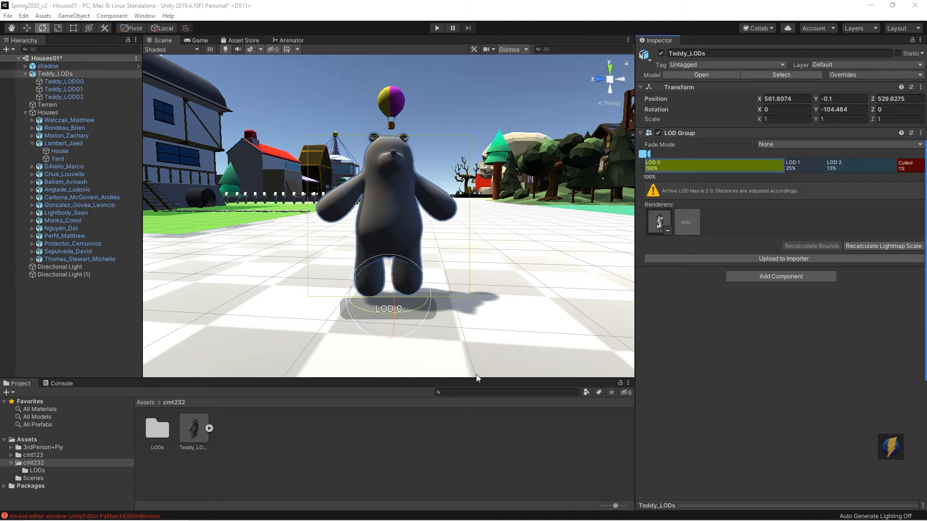
Step: Create a new material in the cmt232 folder and name it RedMat
right_click(256, 442)
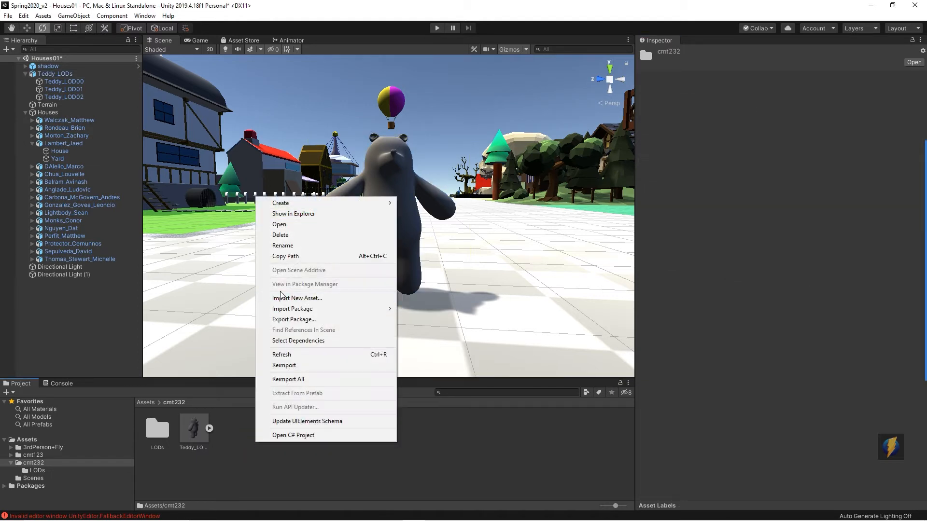
mouse_move(290, 203)
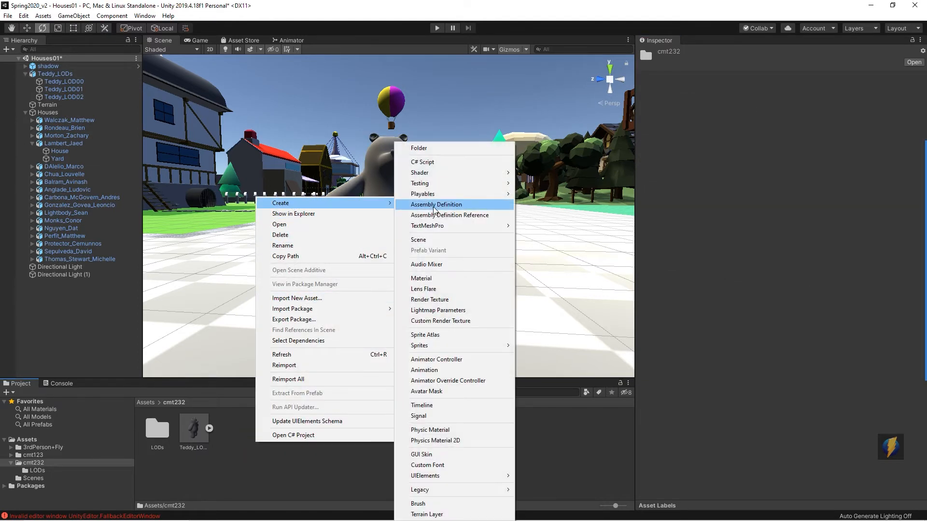
left_click(427, 278)
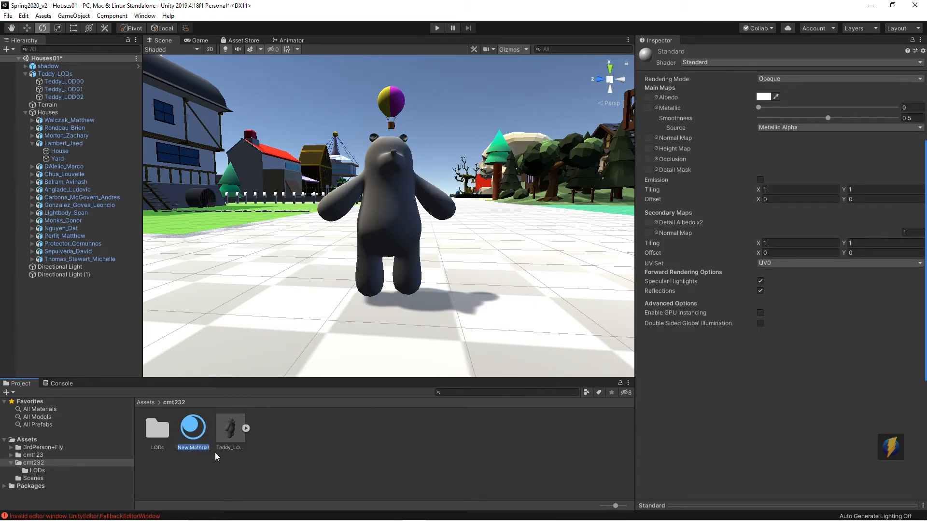
left_click(194, 448)
double_click(194, 447)
type("REd")
key("BackSpace")
key("BackSpace")
type("edMat")
key("Return")
Step: Create another new material in the cmt232 folder named GreenMat
right_click(337, 436)
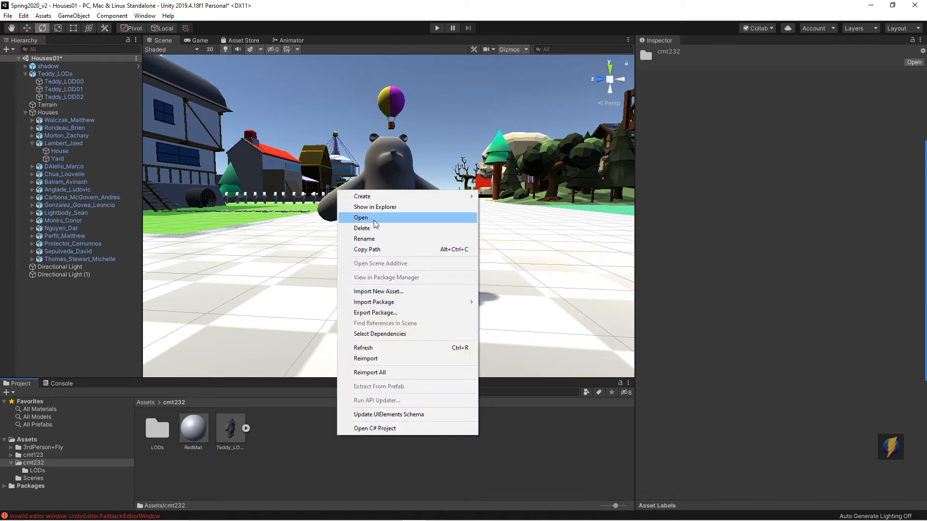
mouse_move(399, 197)
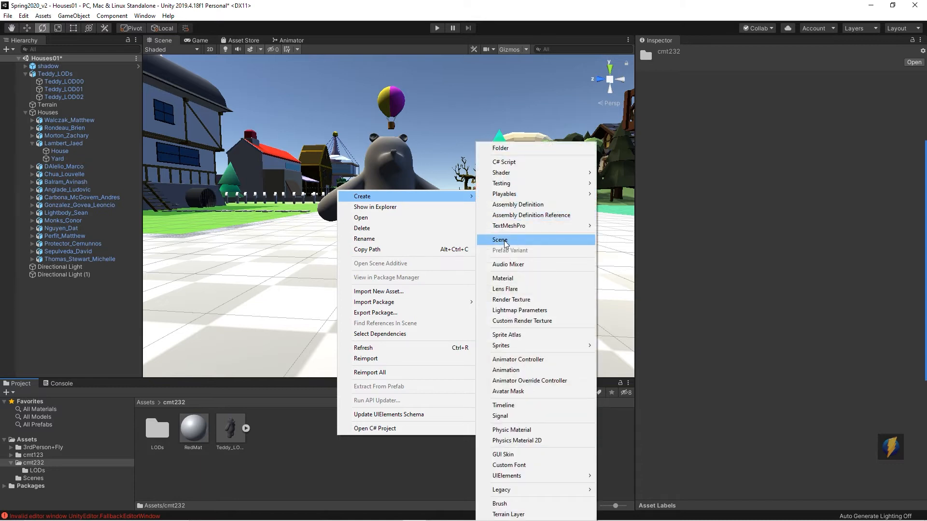
left_click(509, 278)
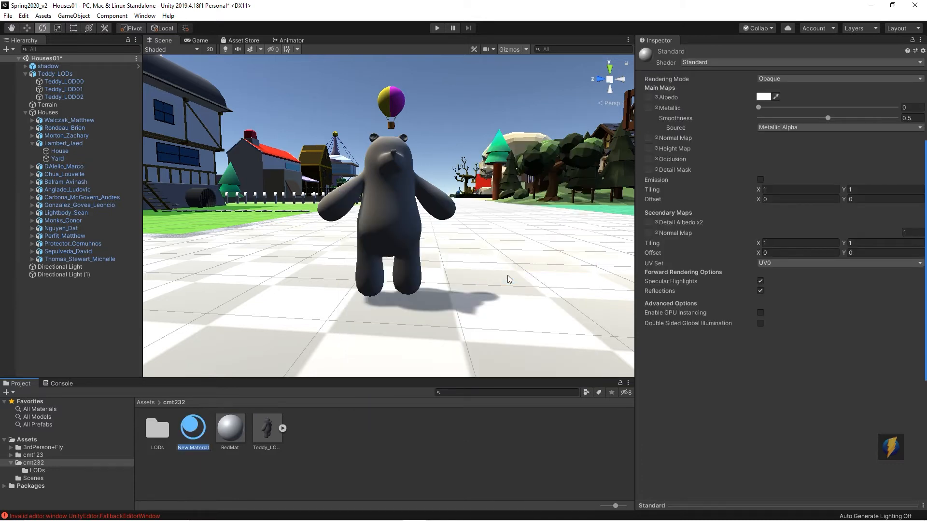
type("GreenMat")
key("Return")
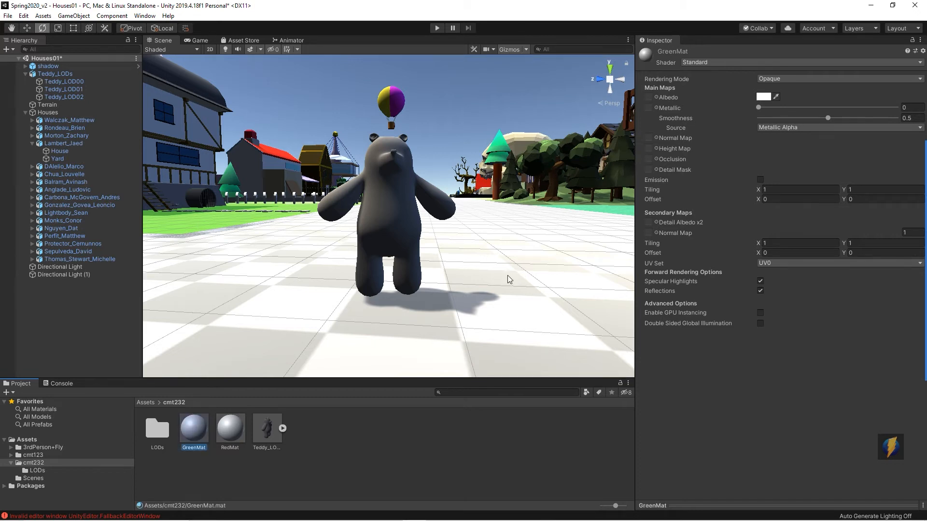
Step: Create a third new material in the cmt232 folder named BlueMat
right_click(352, 438)
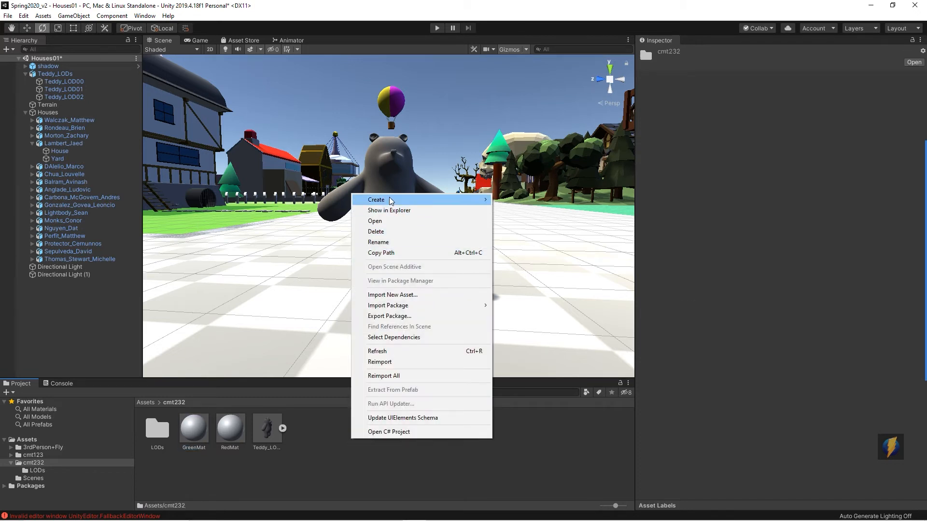
mouse_move(382, 200)
left_click(545, 278)
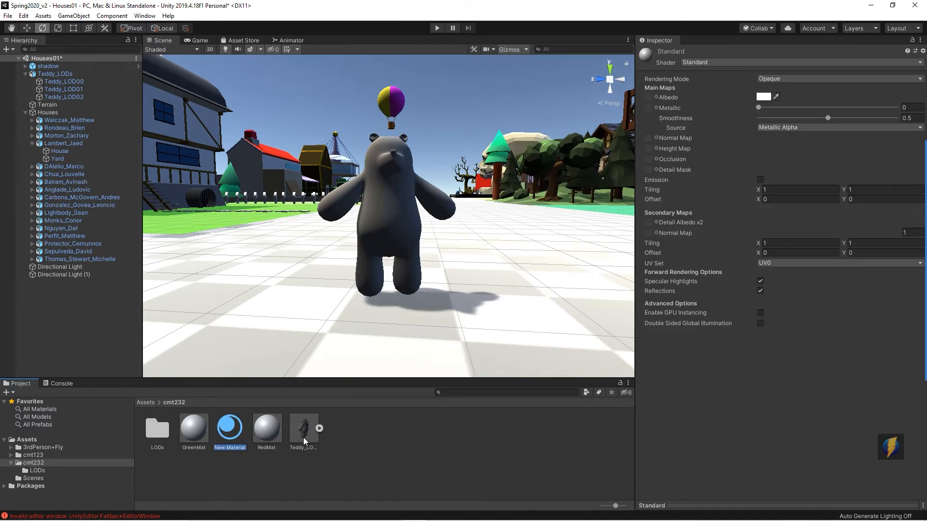
type("BlueMat")
key("Return")
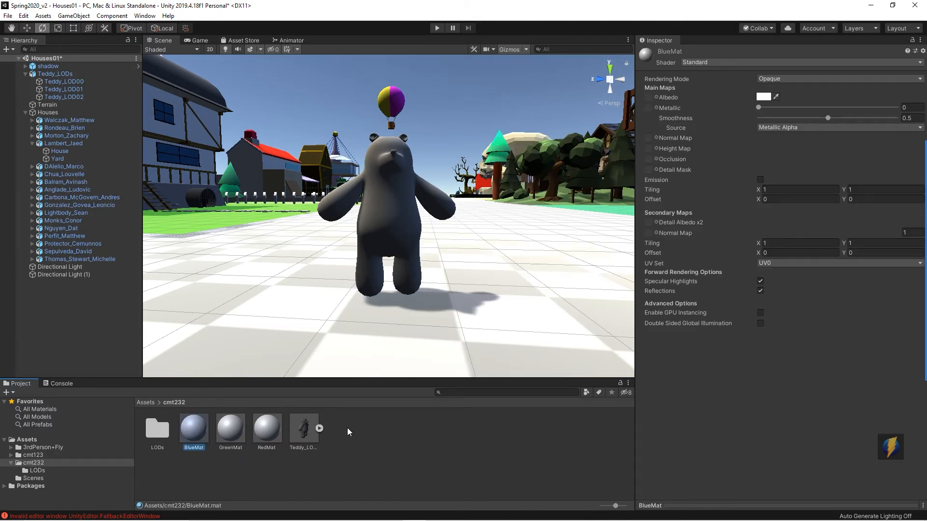
Step: Set BlueMat's albedo colour to blue
left_click(761, 96)
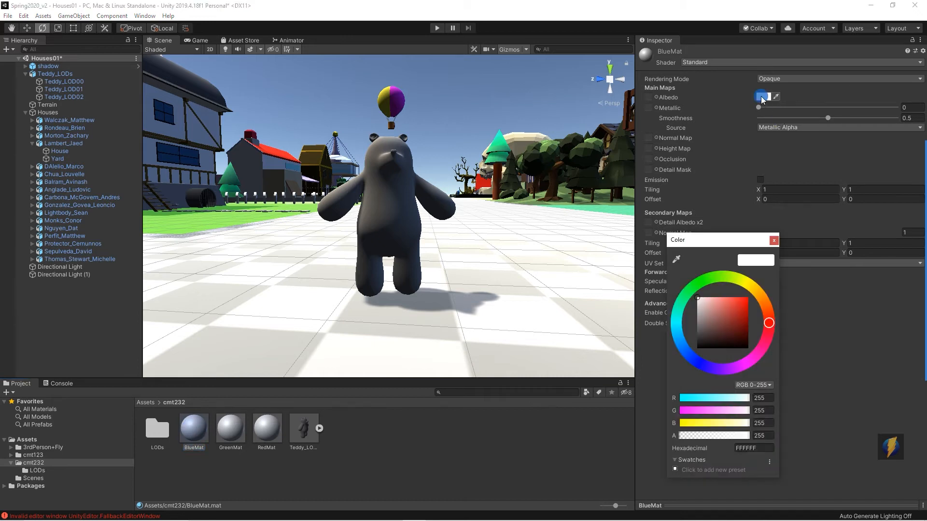
left_click(692, 358)
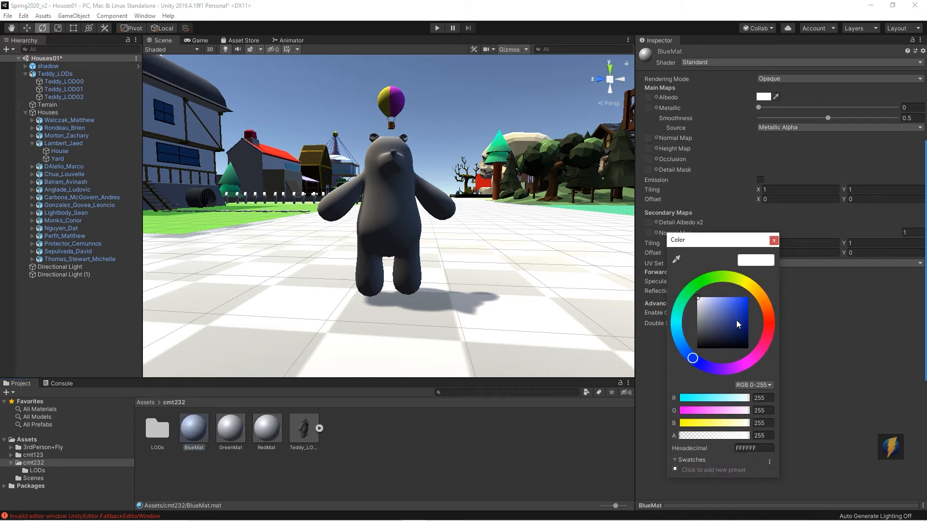
left_click(748, 297)
left_click(234, 430)
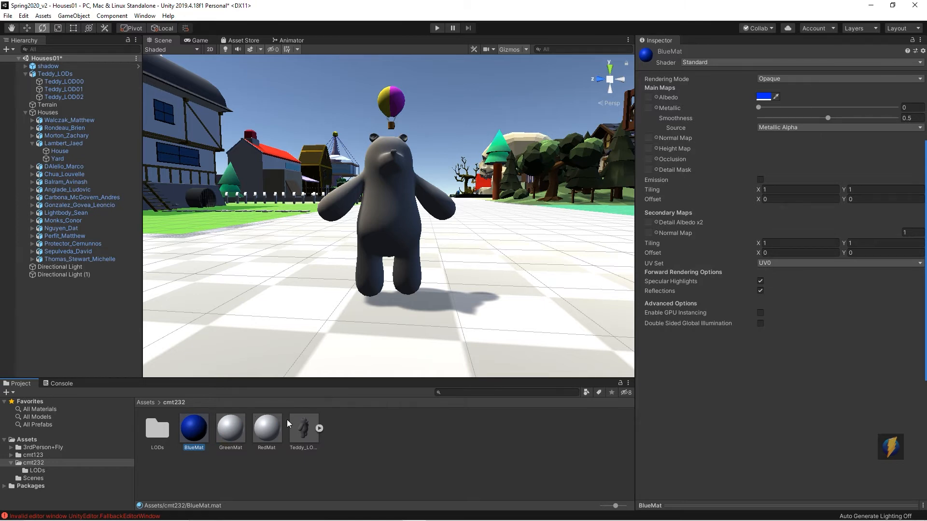
Step: Set GreenMat's albedo colour to green, 00FF04
left_click(230, 434)
left_click(764, 97)
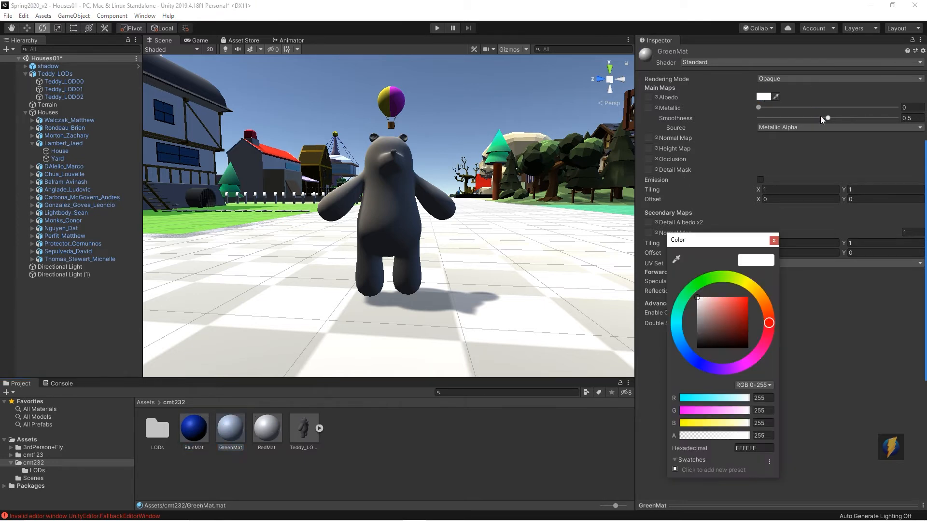
left_click(748, 298)
left_click(705, 279)
left_click_drag(705, 279, 699, 282)
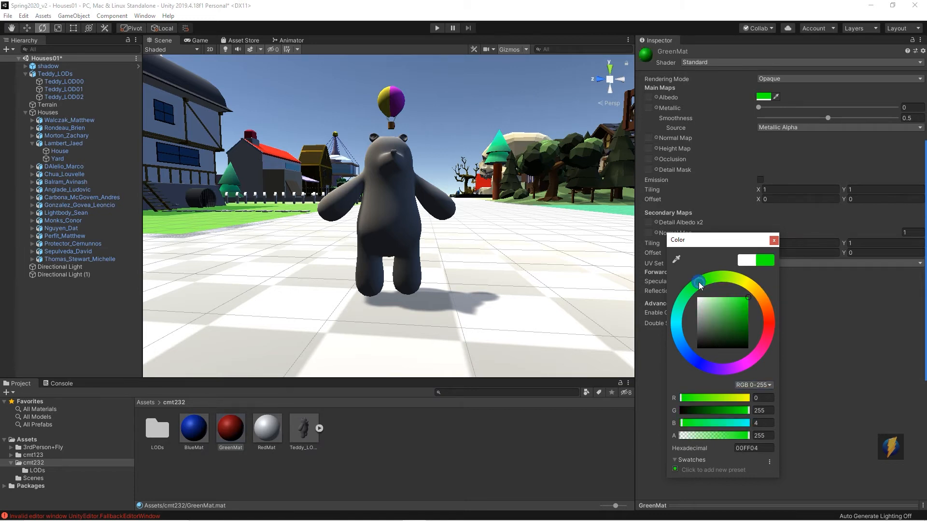
left_click(270, 430)
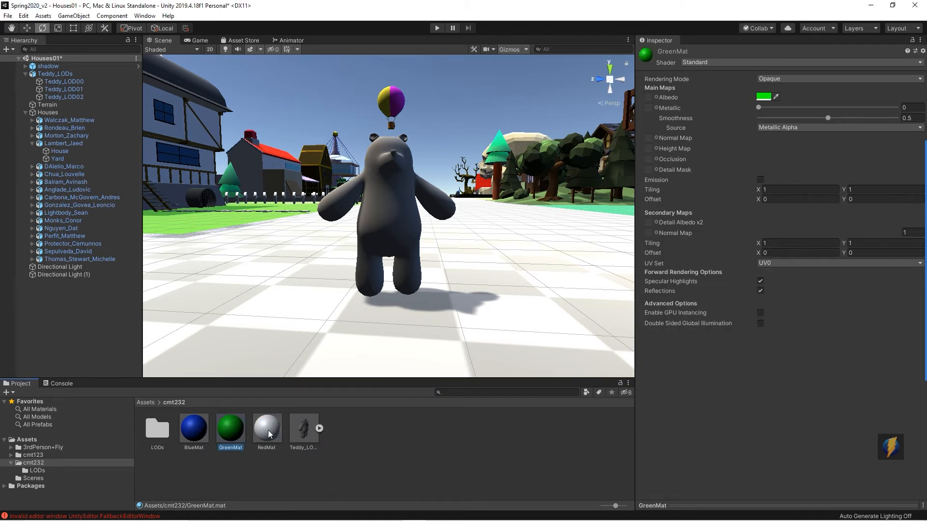
Step: Set RedMat's albedo colour to red, FF0000
left_click(271, 433)
left_click(763, 96)
left_click_drag(729, 325, 758, 291)
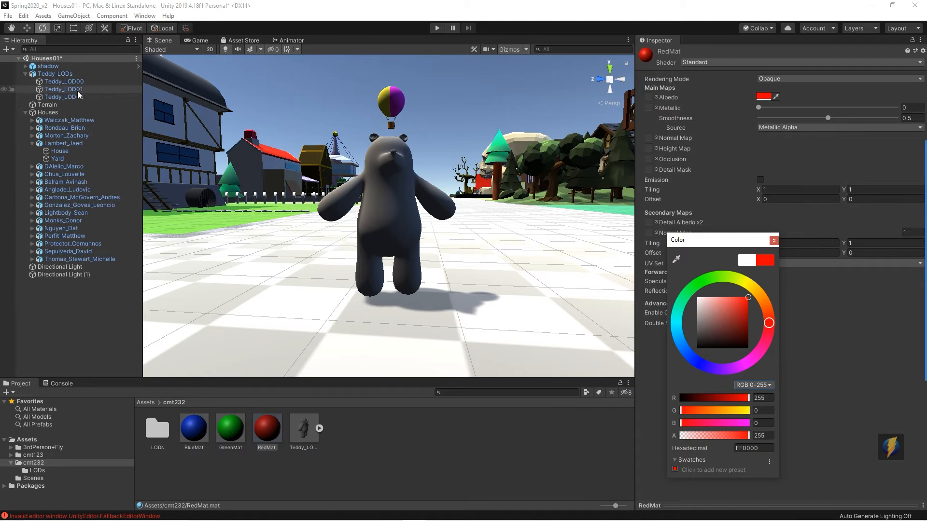
key("Return")
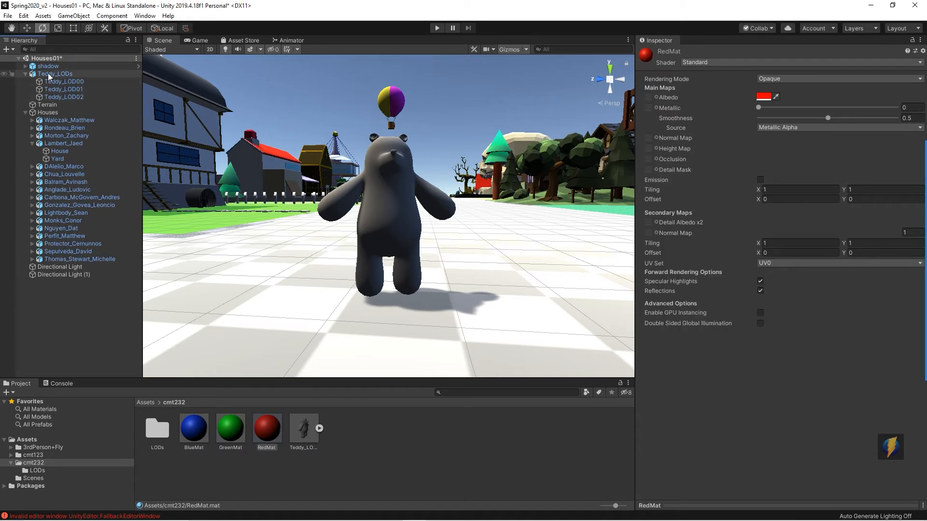
Step: Assign RedMat to Teddy_LOD00, GreenMat to Teddy_LOD01 and BlueMat to Teddy_LOD02
left_click(82, 82)
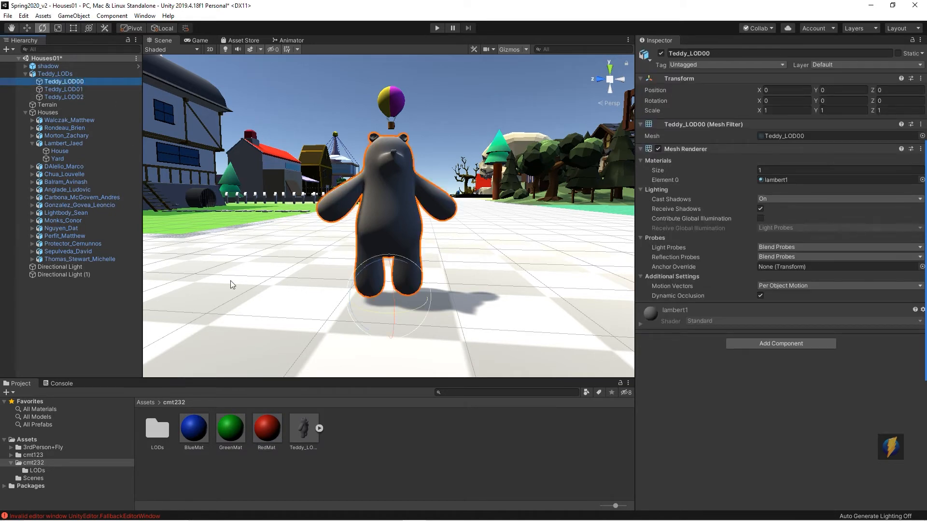
left_click_drag(271, 430, 395, 214)
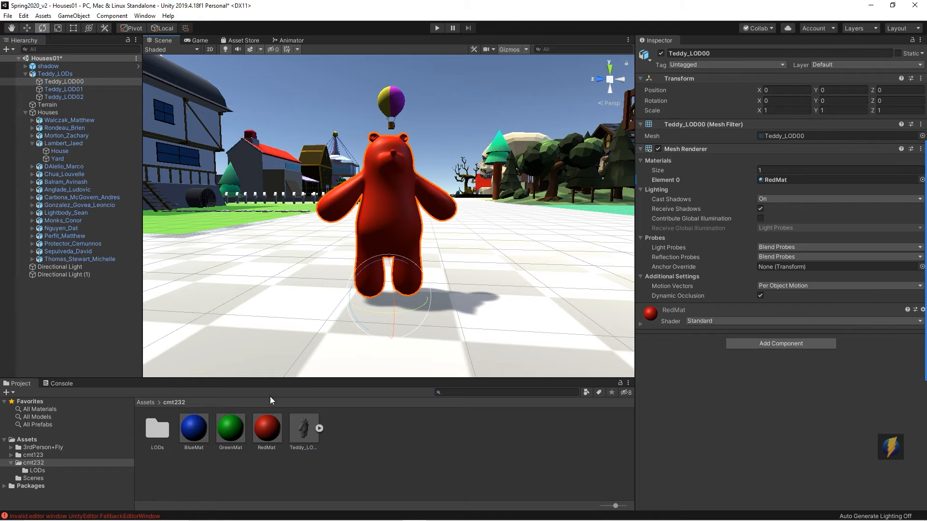
left_click(68, 89)
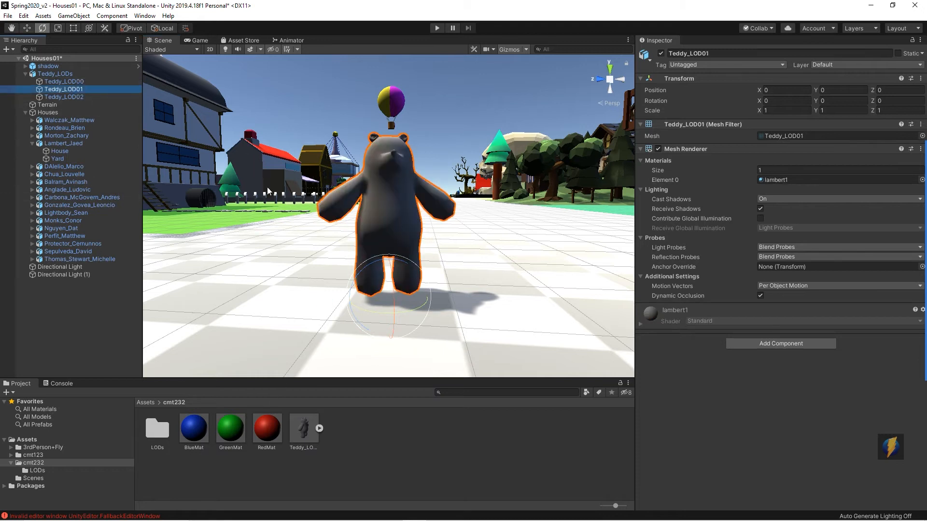
left_click_drag(233, 432, 385, 239)
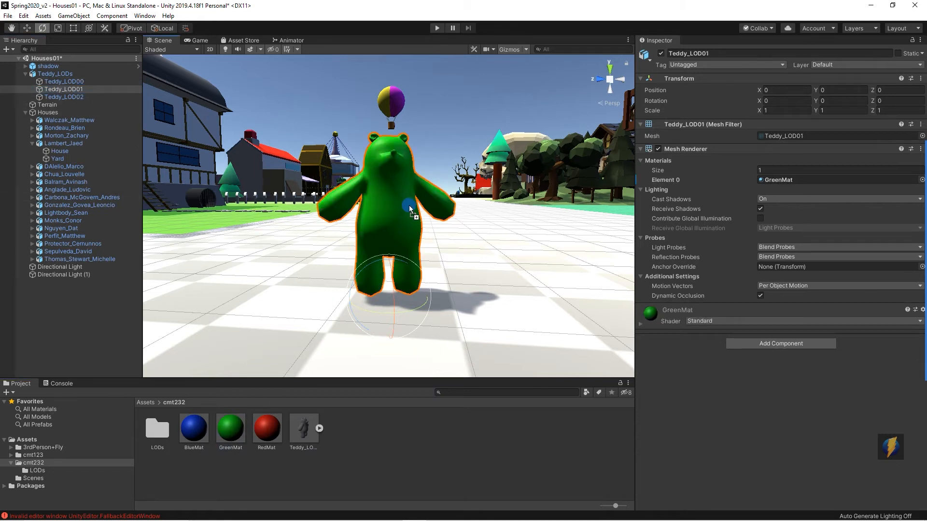
left_click(67, 97)
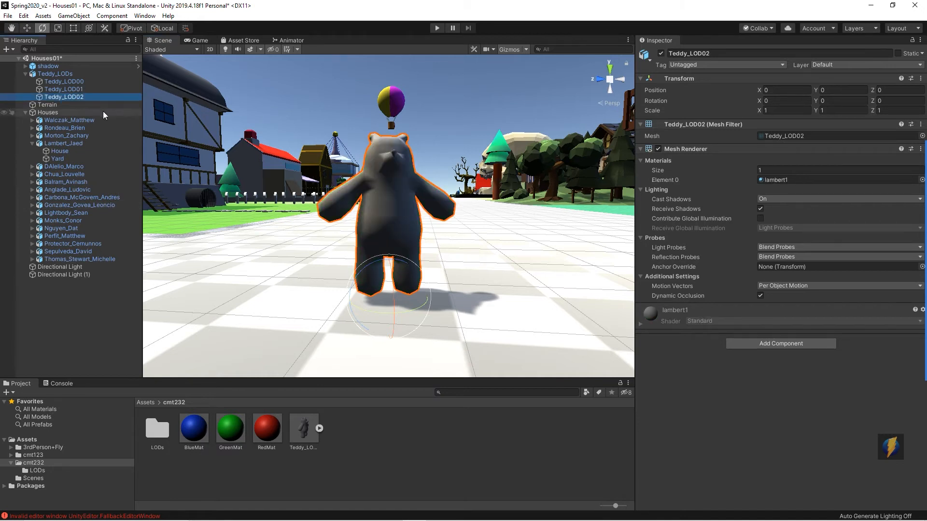
left_click_drag(186, 434, 390, 204)
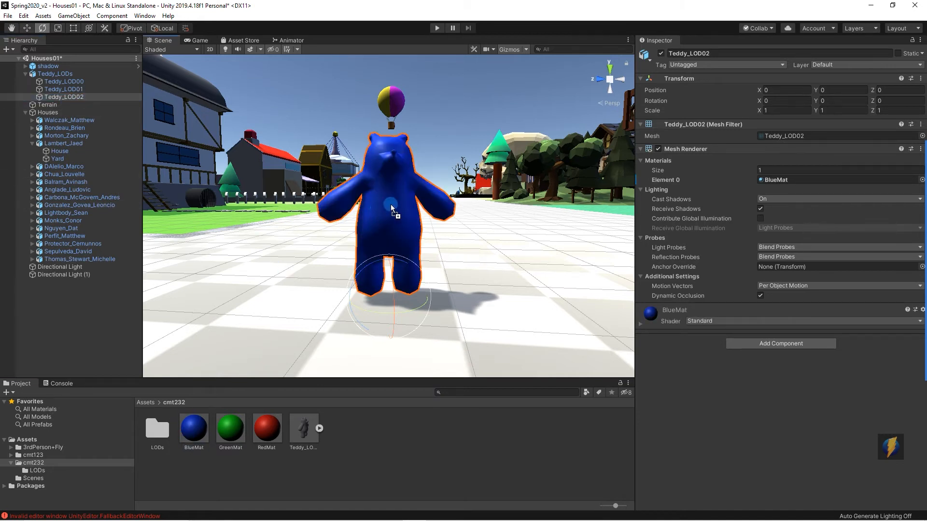
Step: Select Teddy_LODs and move the scene view away and back to check the colour-coded LOD switching
left_click(74, 74)
left_click_drag(410, 218, 447, 225, "alt")
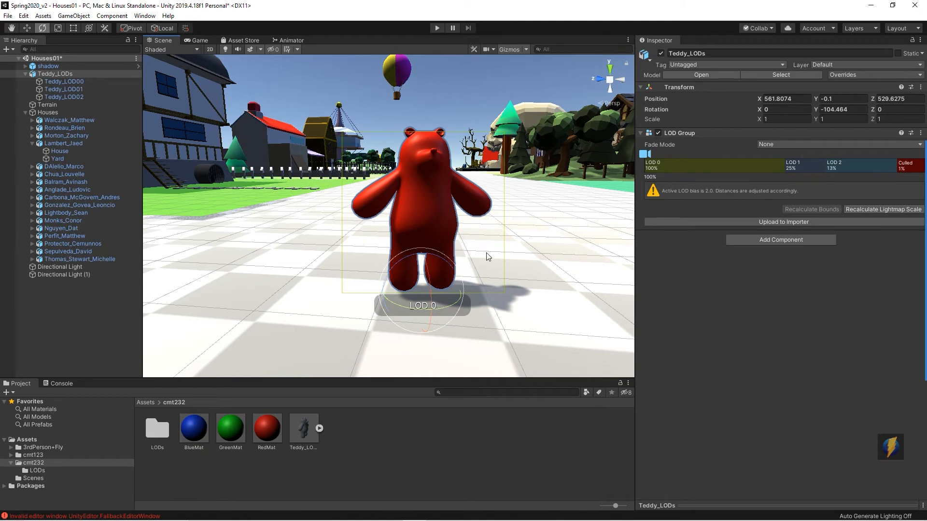
right_click_drag(492, 244, 374, 248, "alt")
left_click_drag(374, 248, 405, 224, "alt")
right_click_drag(494, 237, 465, 234, "alt")
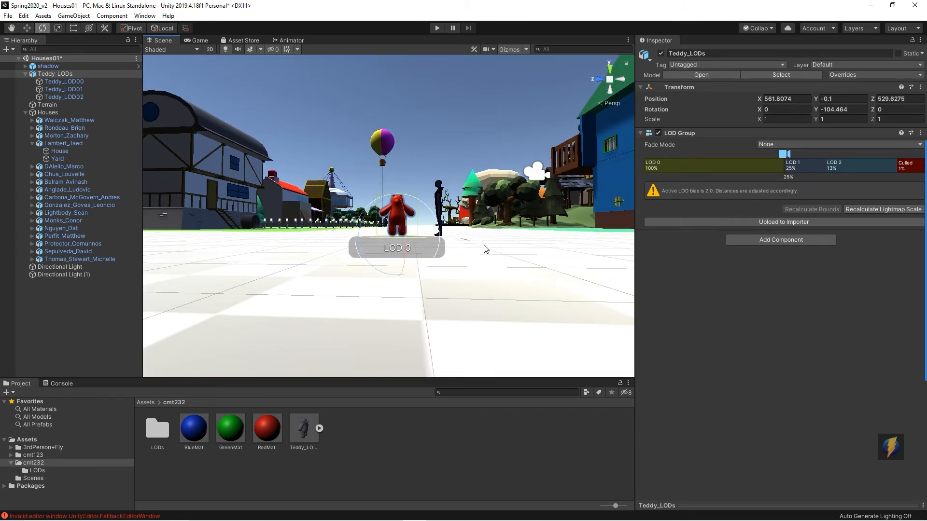
right_click_drag(554, 246, 449, 244, "alt")
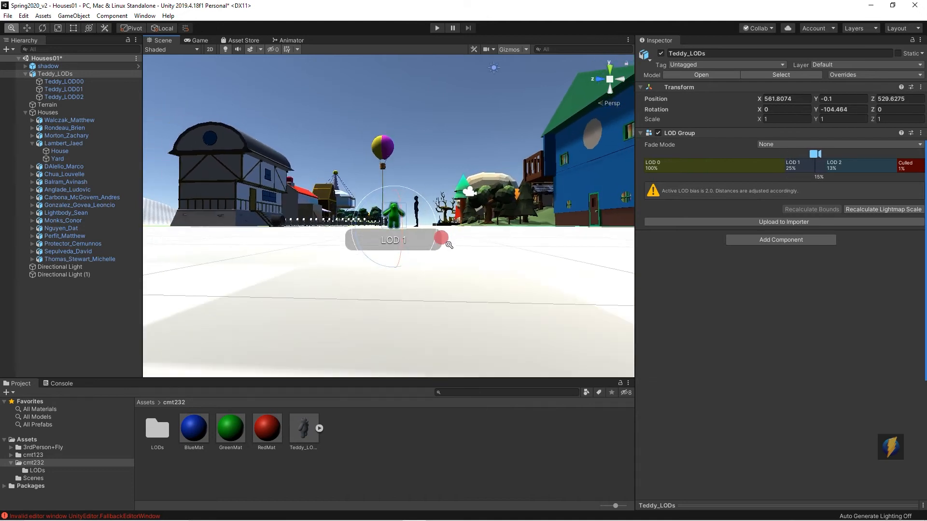
mouse_move(516, 239)
right_mouse_down("alt")
mouse_move(475, 238)
mouse_move(518, 243)
mouse_move(499, 240)
mouse_move(521, 234)
mouse_move(603, 248)
mouse_move(424, 233)
mouse_move(688, 259)
mouse_move(523, 248)
mouse_move(603, 273)
right_mouse_up("alt")
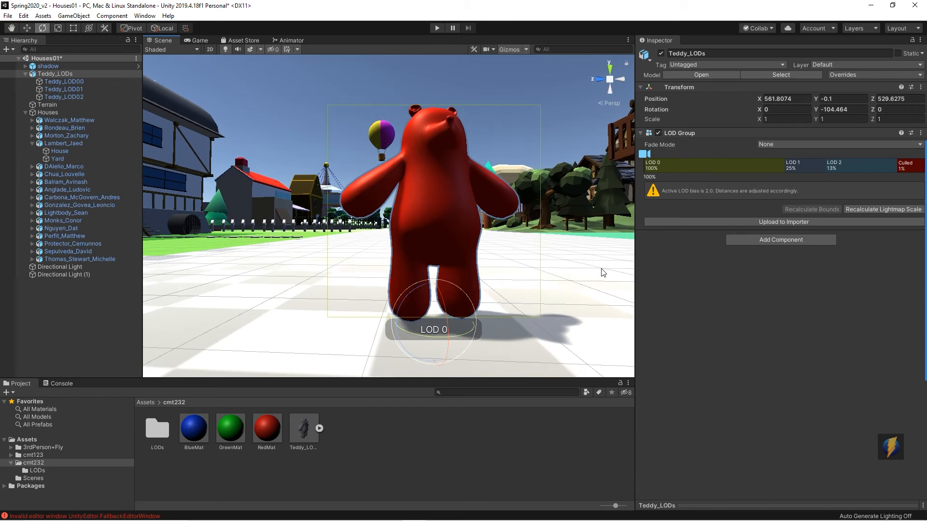
left_click(81, 90)
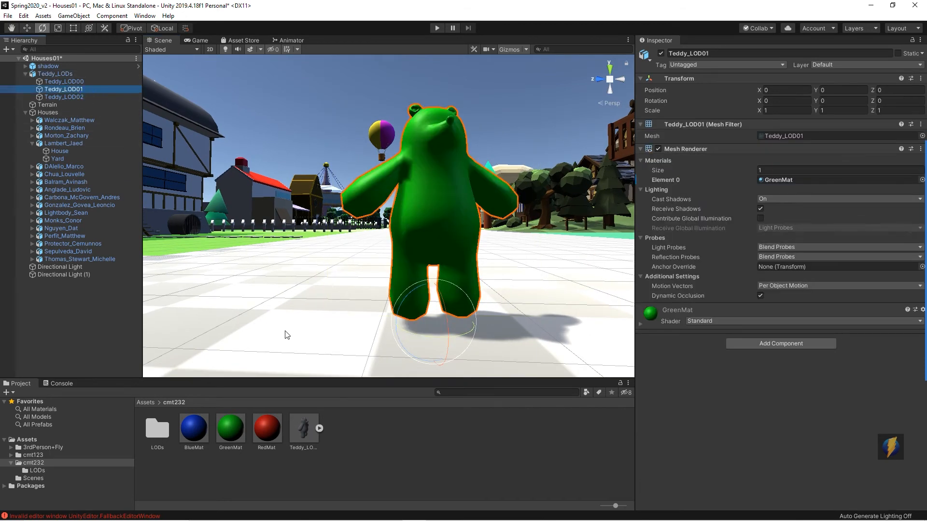
Step: Assign RedMat to both Teddy_LOD01 and Teddy_LOD02 by applying it to the bear in the scene
left_click_drag(271, 429, 422, 256)
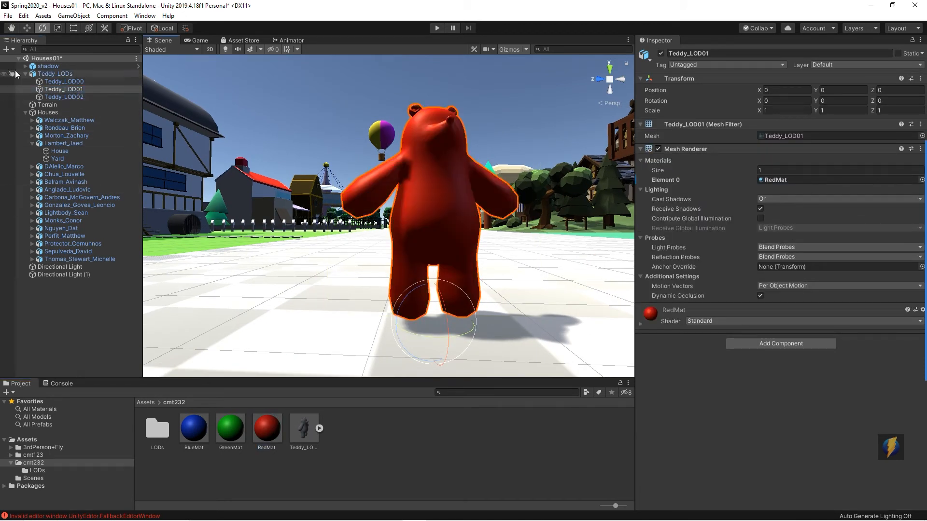
left_click(64, 96)
left_click_drag(267, 428, 424, 253)
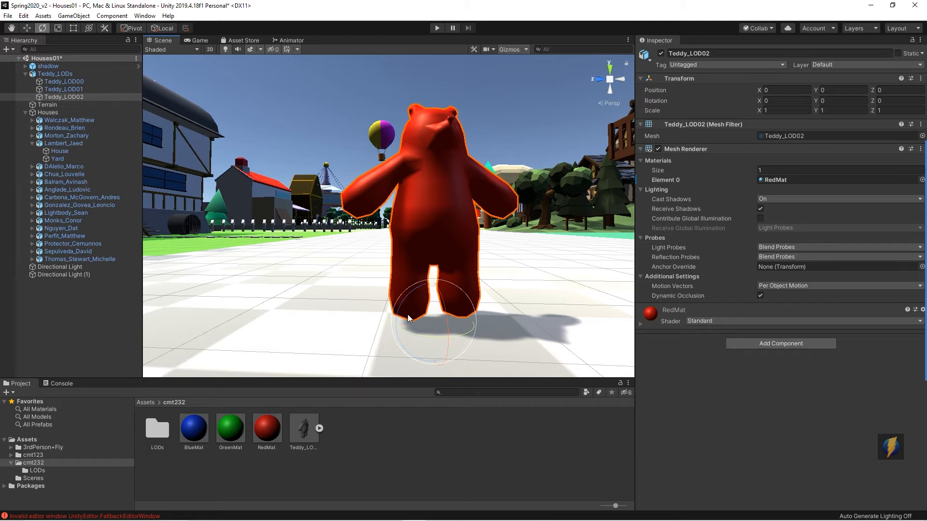
Step: Select the Teddy_LODs group, collapse it, and add a Capsule Collider component to it
left_click(54, 74)
left_click(26, 74)
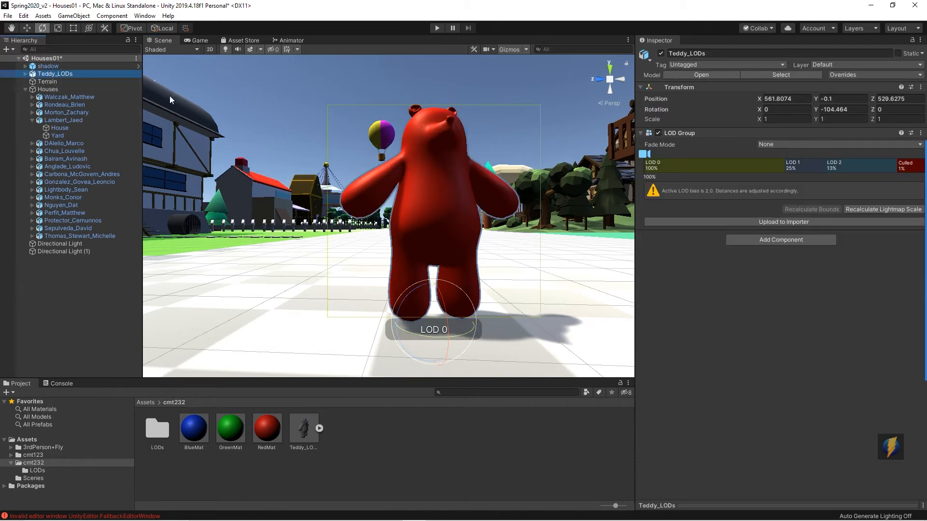
left_click(757, 241)
left_click(752, 361)
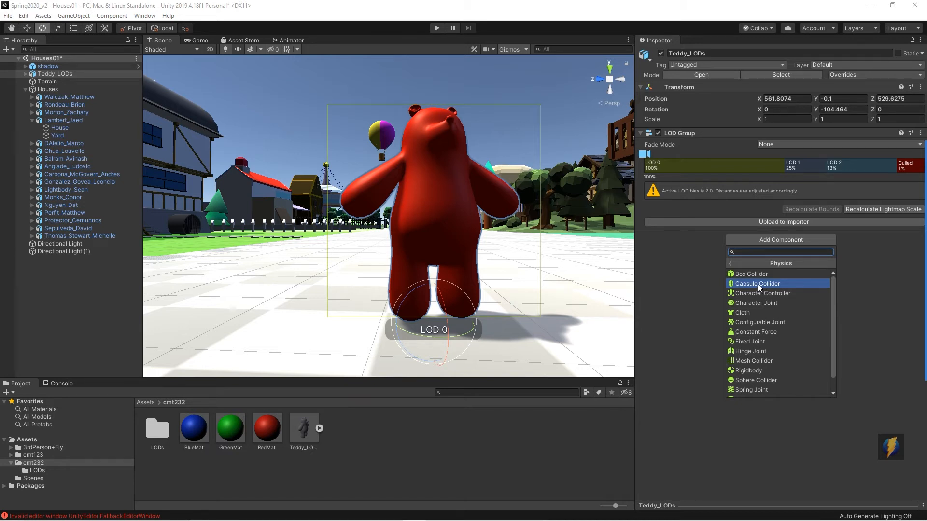
left_click(757, 284)
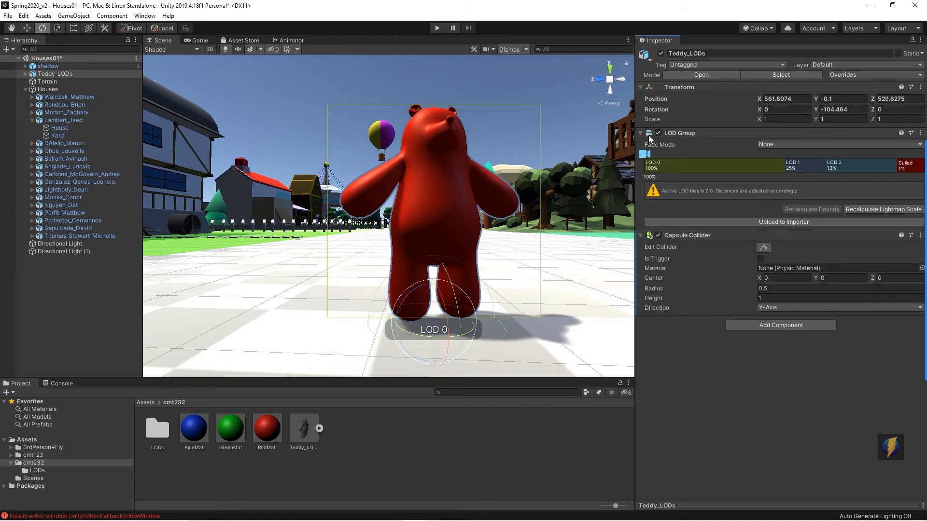
Step: Fit the capsule collider to the bear by setting its Center Y to 0.81 and Height to 1.57
left_click(608, 79)
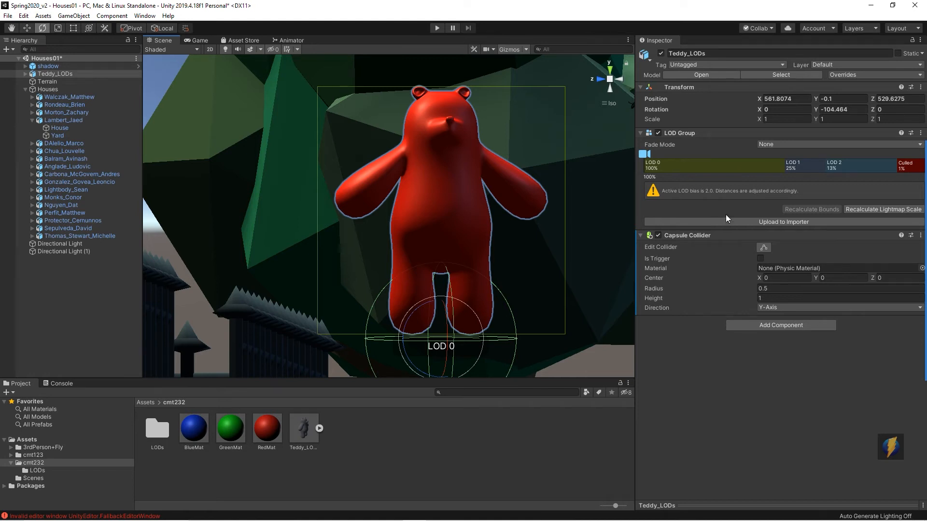
left_click_drag(815, 277, 832, 278)
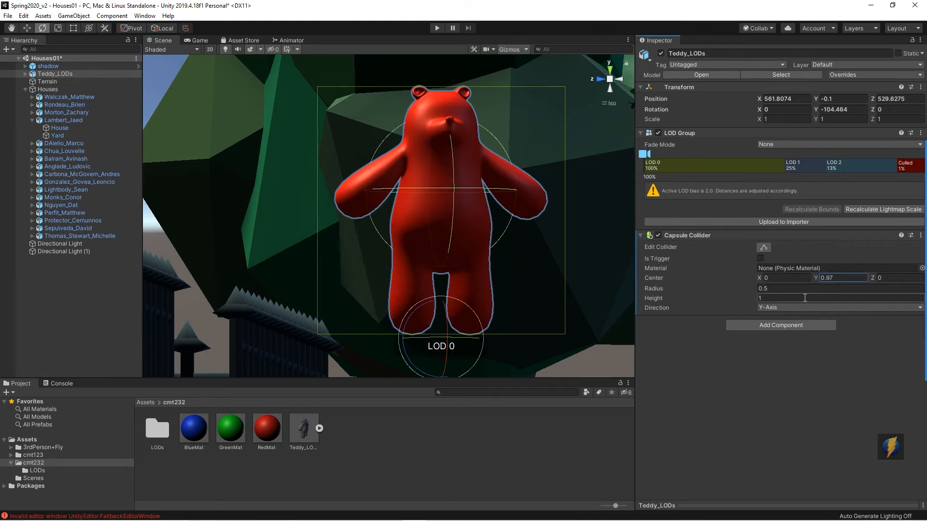
left_click_drag(659, 299, 667, 300)
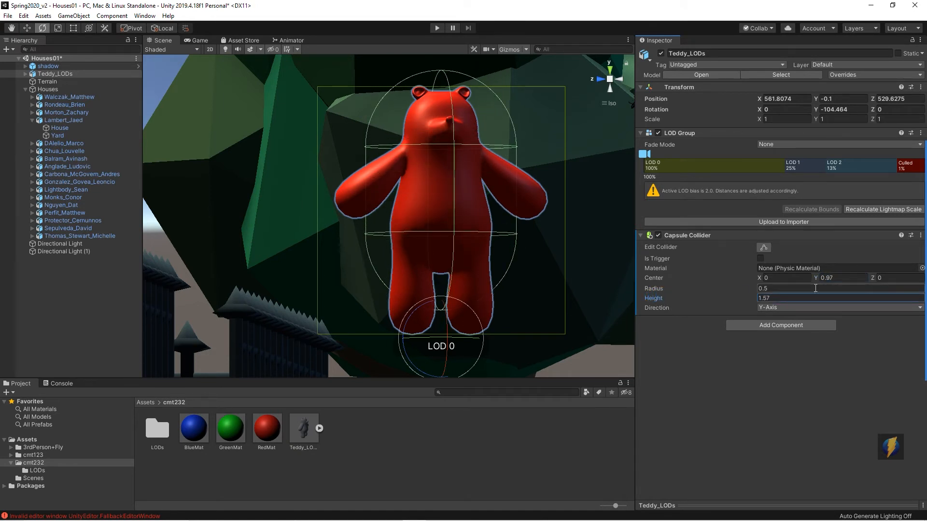
left_click_drag(818, 279, 812, 277)
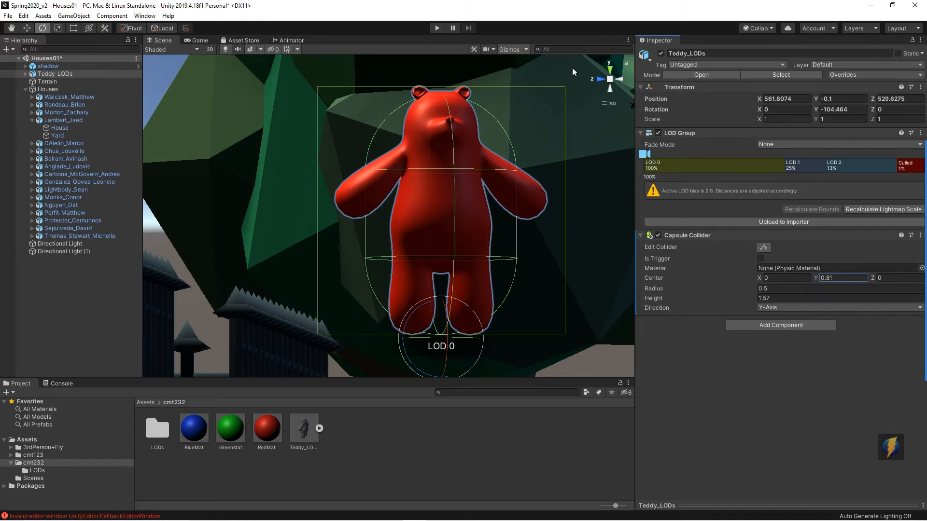
left_click(606, 104)
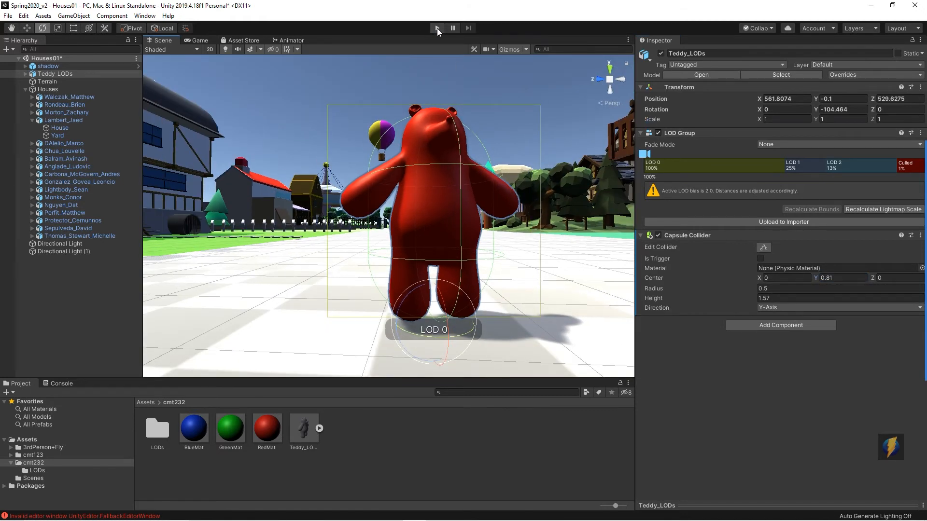
Step: Enter Play mode and walk the character around the teddy bear to test it in game
left_click(436, 28)
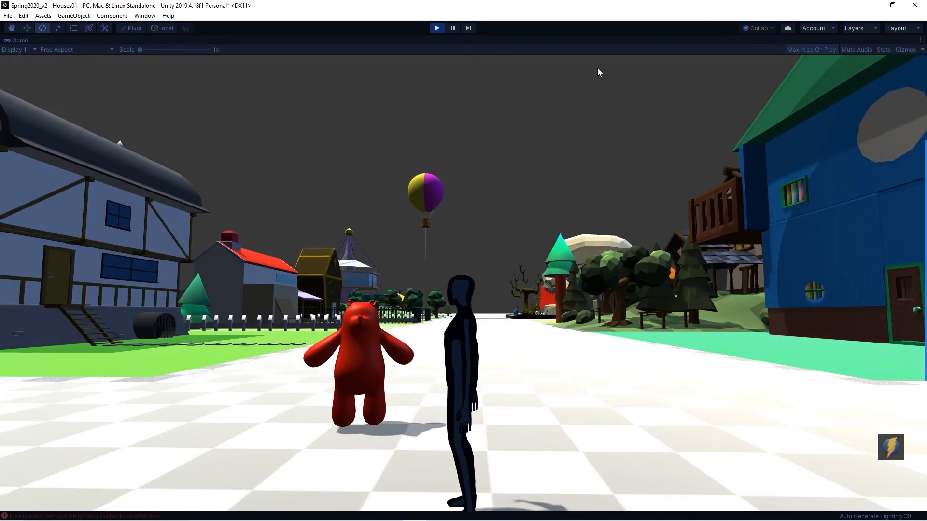
key("s")
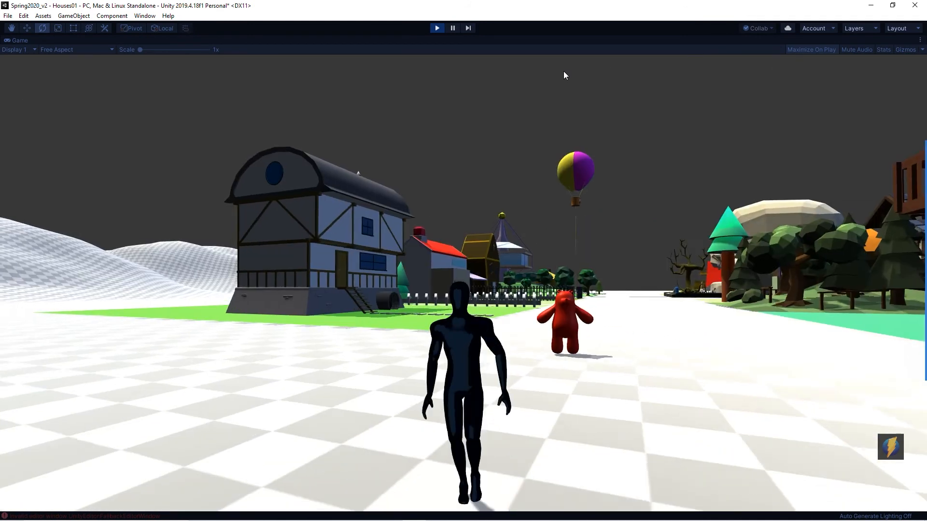
key("s")
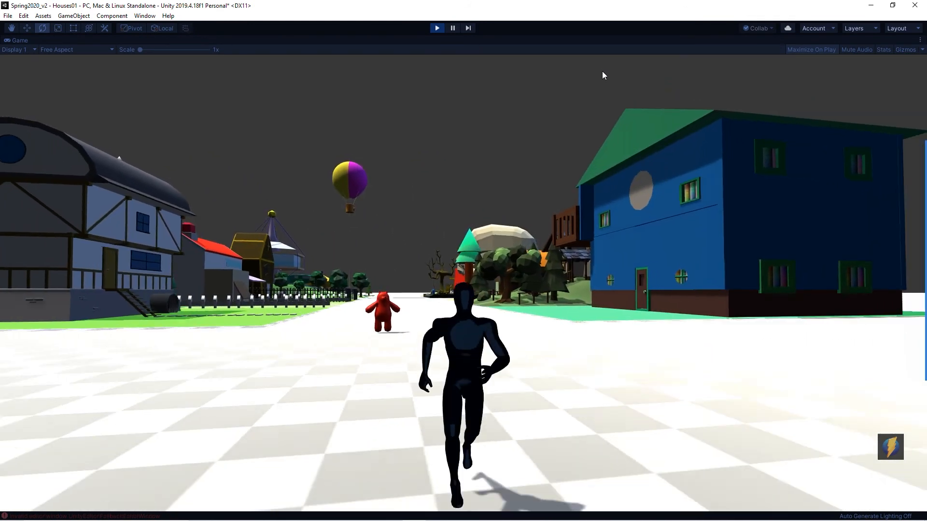
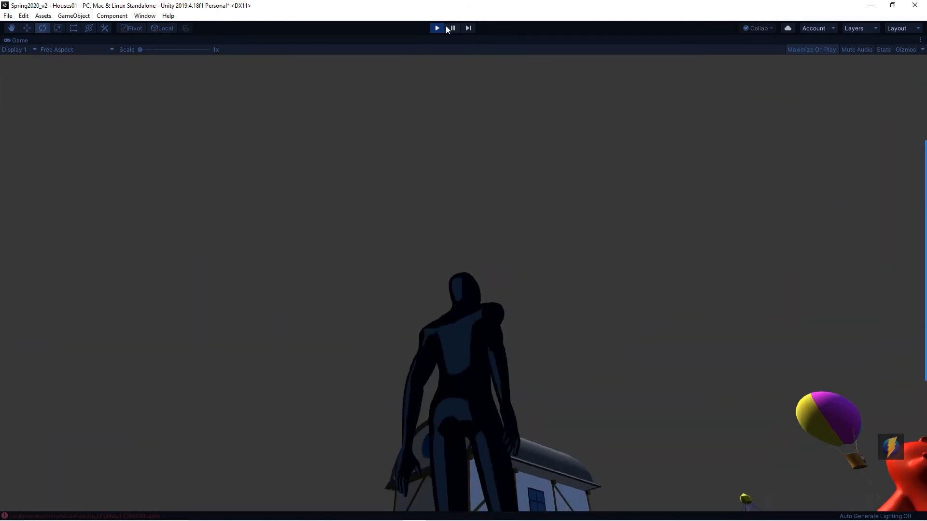
Step: Stop Play mode and add a Rigidbody component to the Teddy_LODs group
left_click(438, 28)
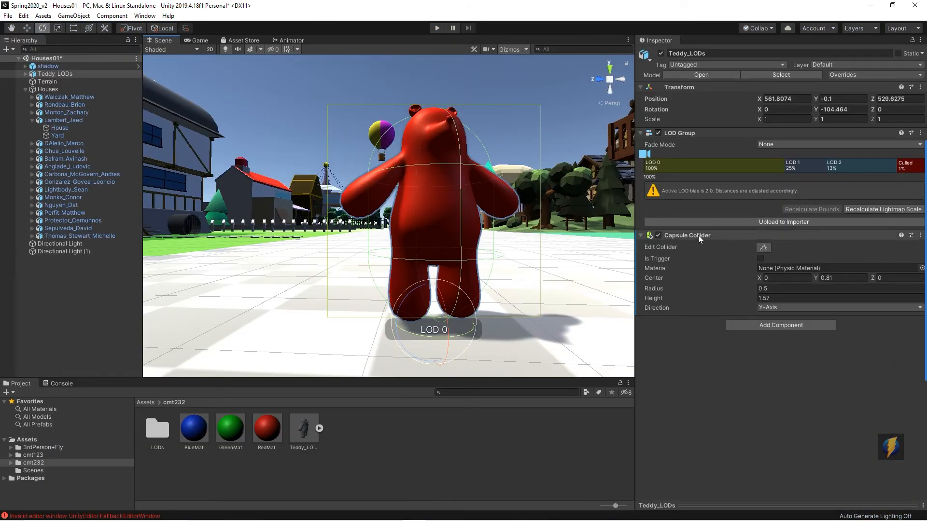
left_click(772, 325)
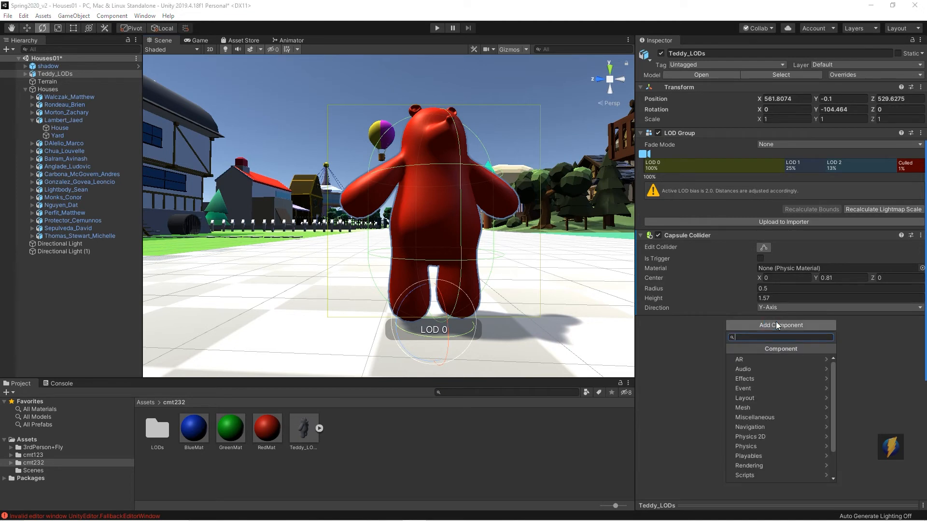
left_click(744, 446)
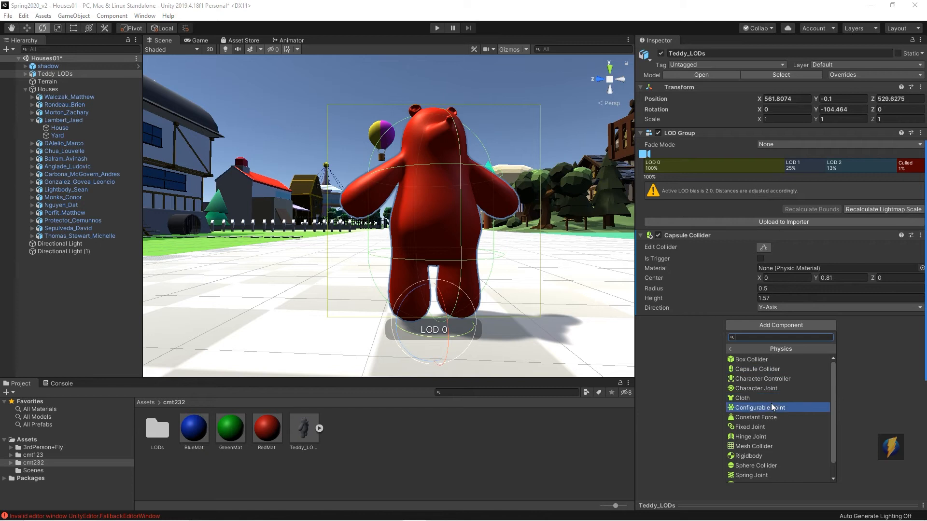
left_click(748, 455)
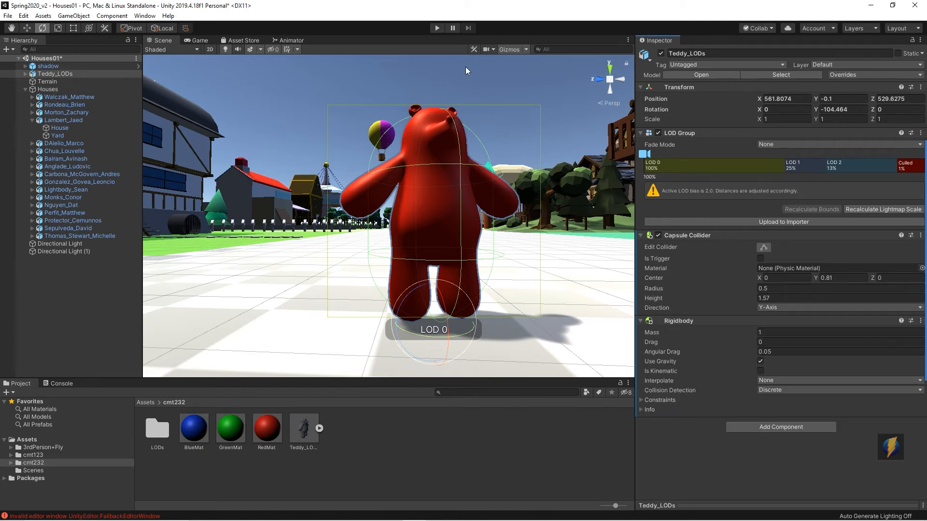
Step: Enter Play mode, walk the character into the teddy bear to test its physics, and stop playing
left_click(436, 29)
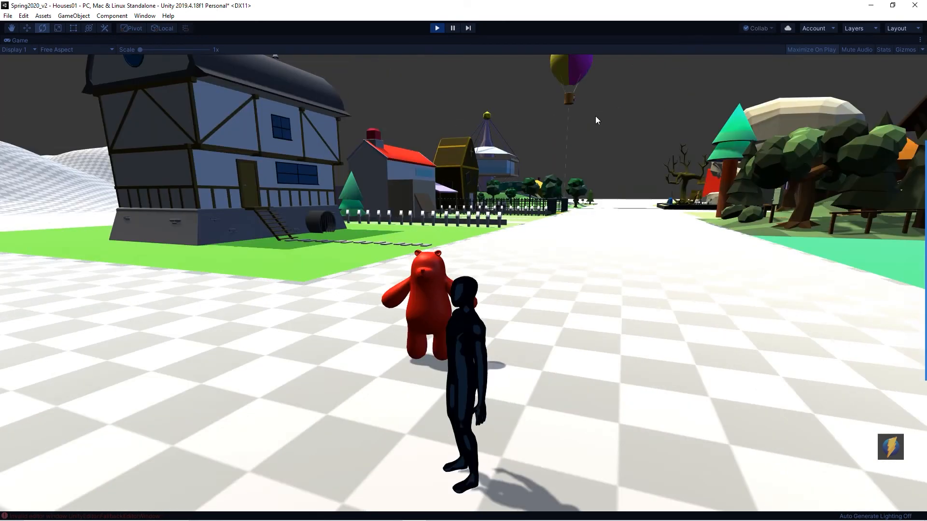
key("w")
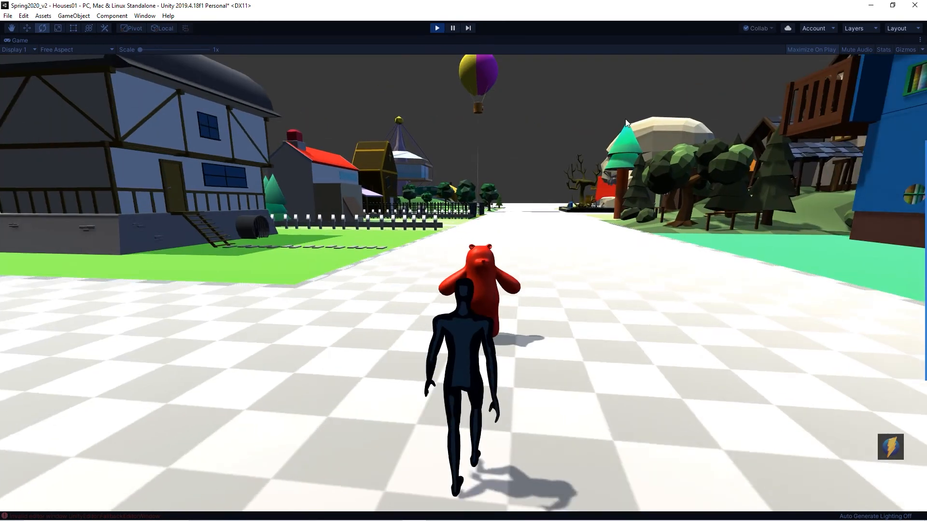
key("w")
key("w")
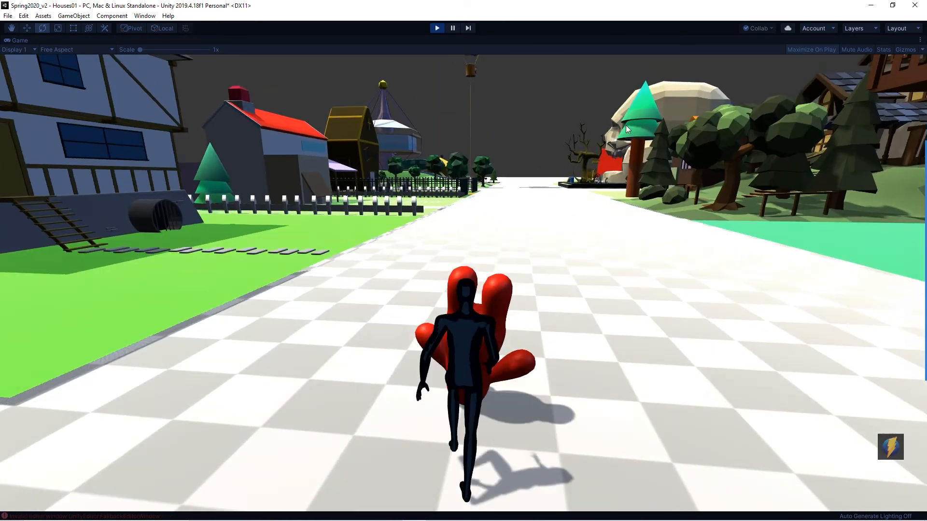
key("w")
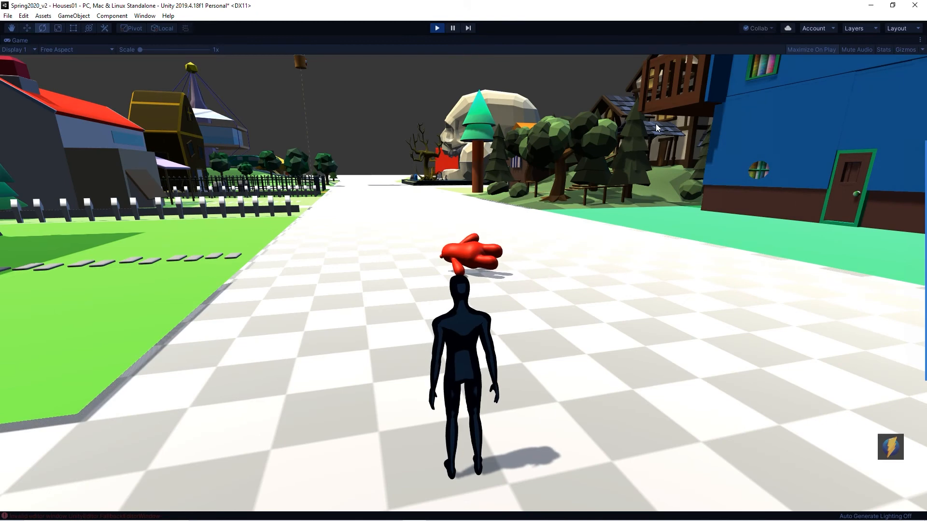
key("w")
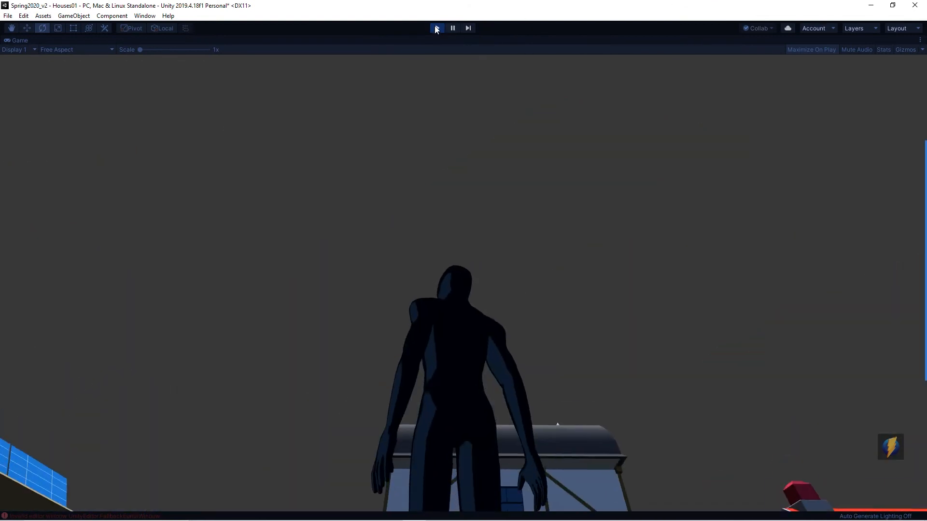
left_click(436, 28)
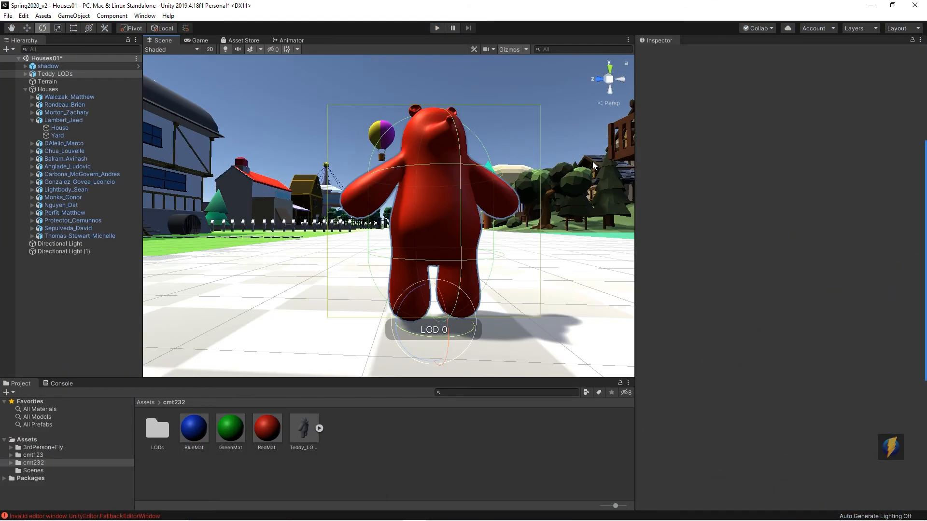
Step: Play the scene again and walk the character around and into the bear before stopping
left_click(437, 28)
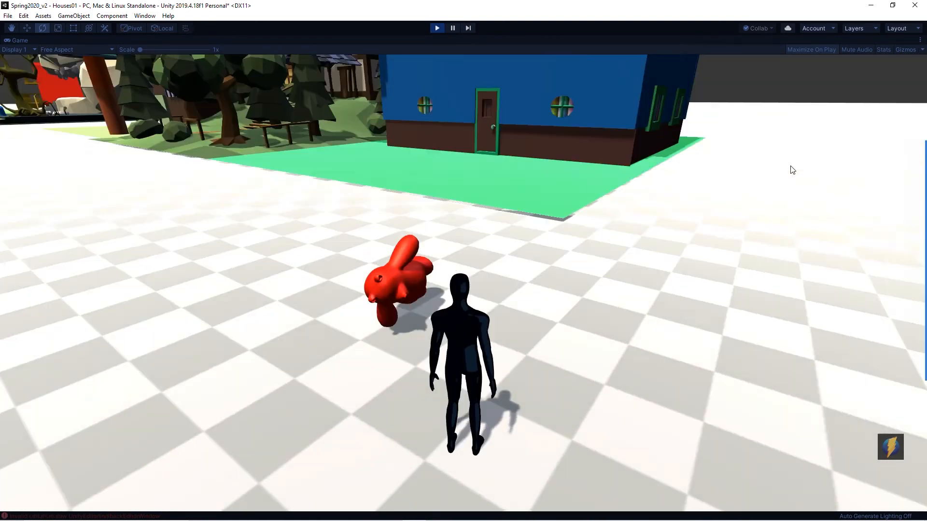
key("w")
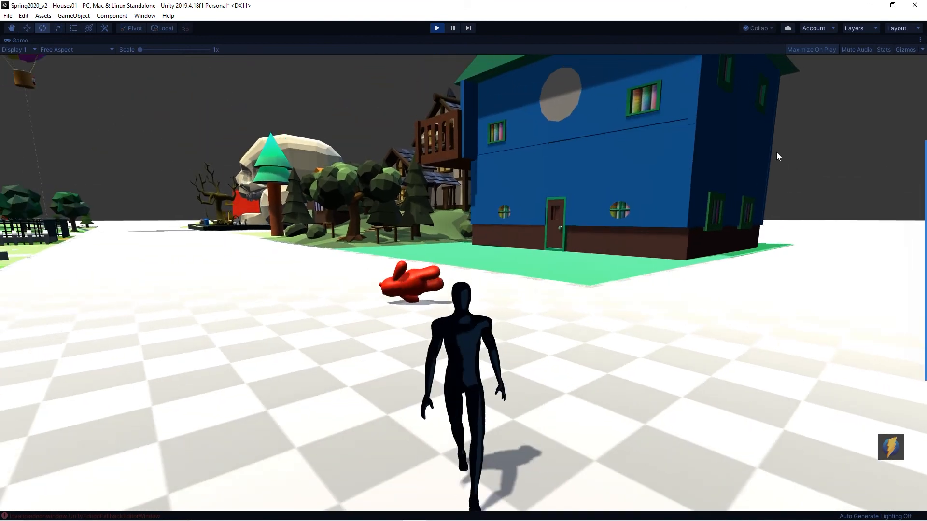
key("w")
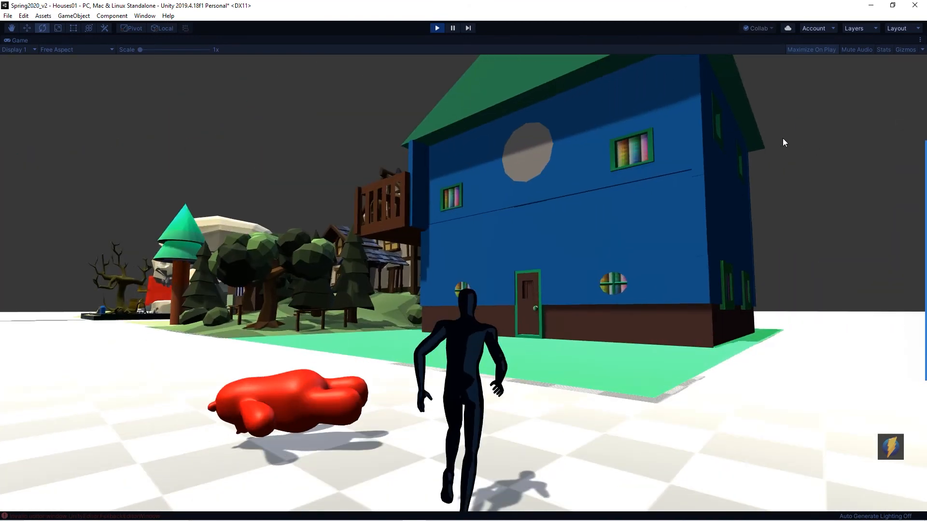
key("w")
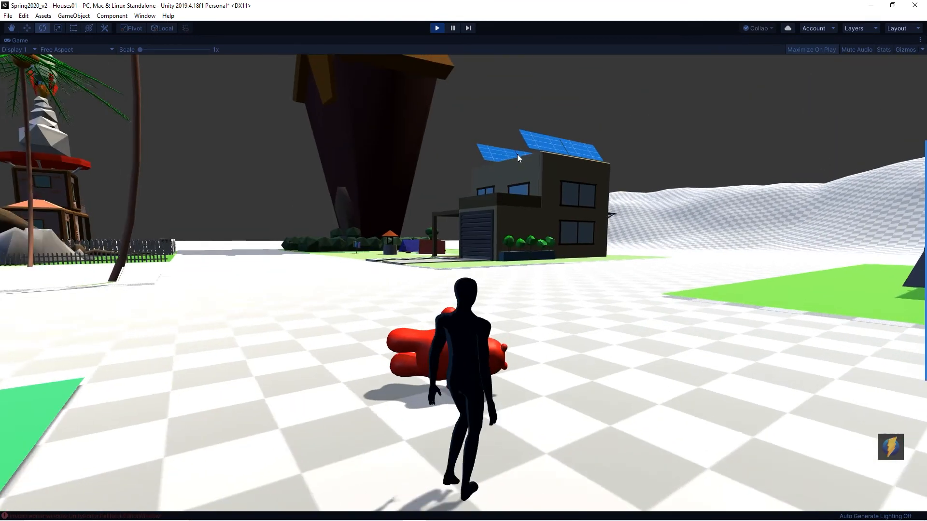
key("w")
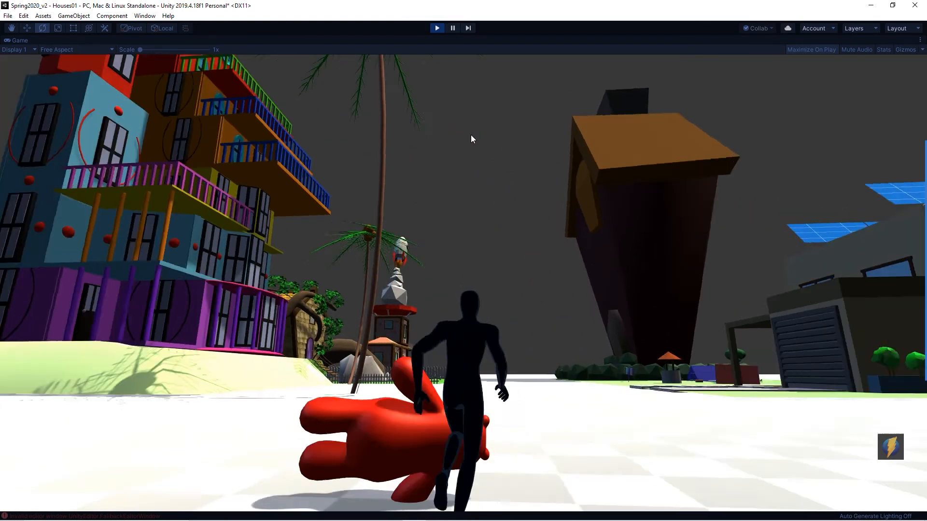
key("w")
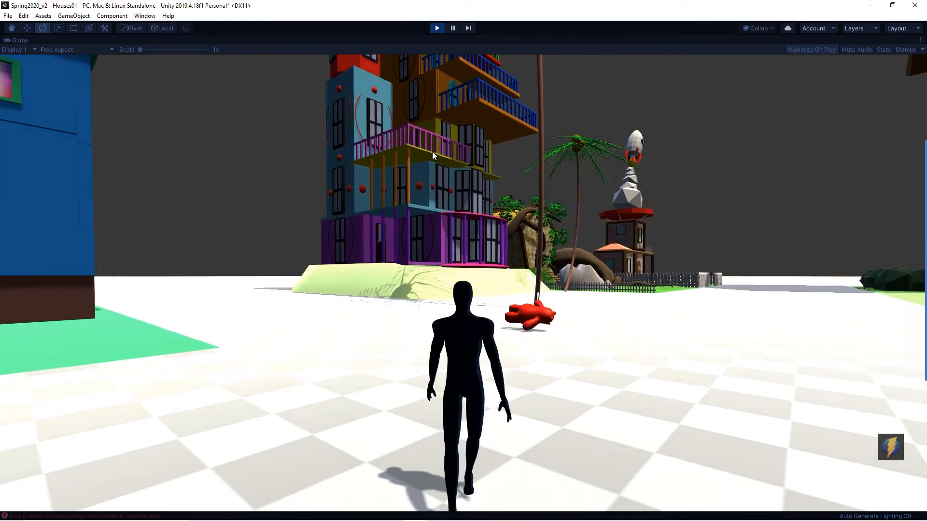
key("a")
key("a")
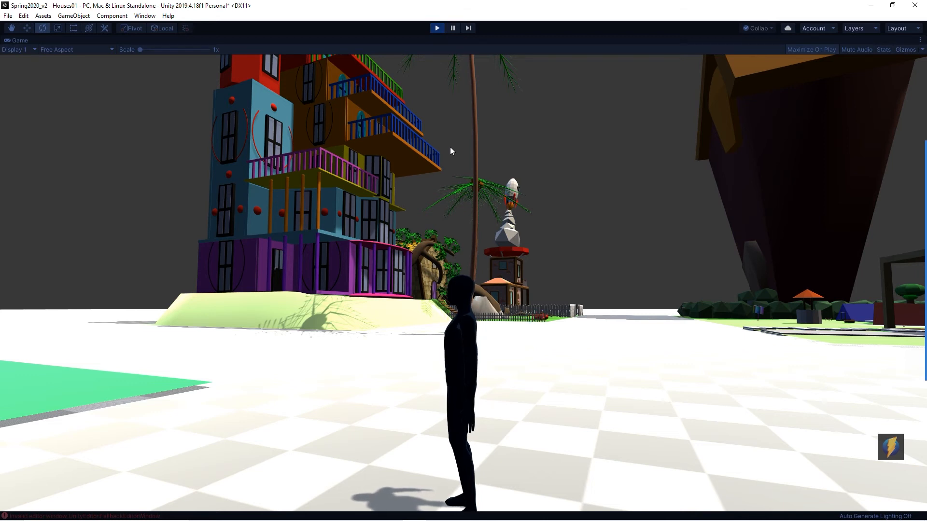
key("w")
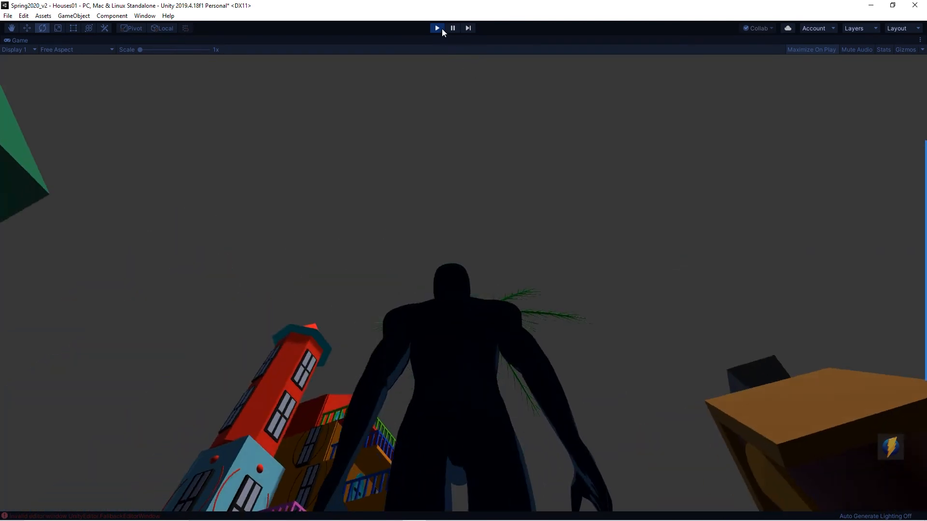
left_click(437, 28)
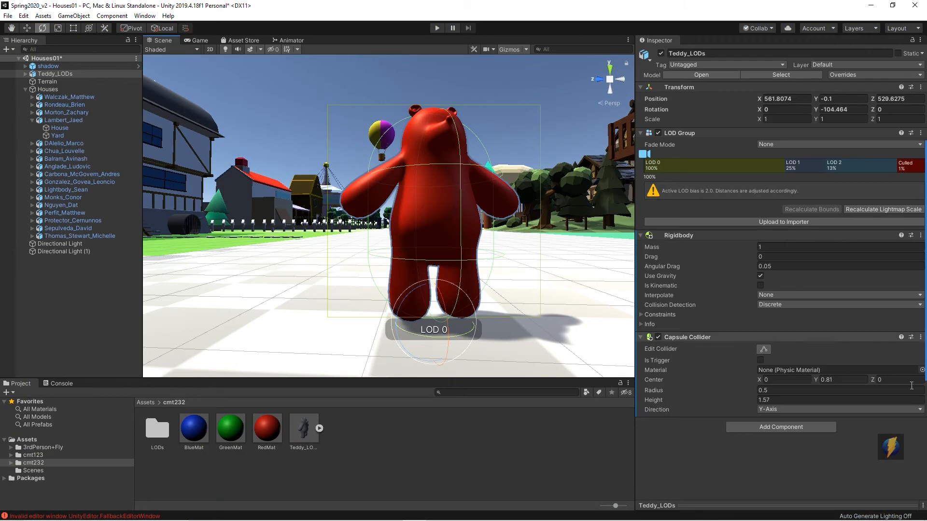
Step: Expand the Teddy_LODs group and apply GreenMat to Teddy_LOD01 on the bear in the scene
left_click(23, 72)
left_click(55, 90)
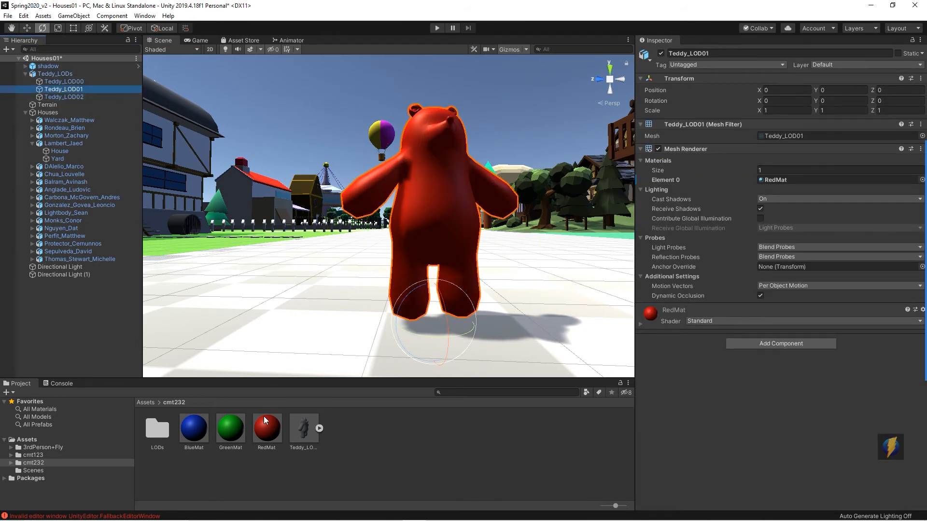
left_click_drag(234, 431, 448, 239)
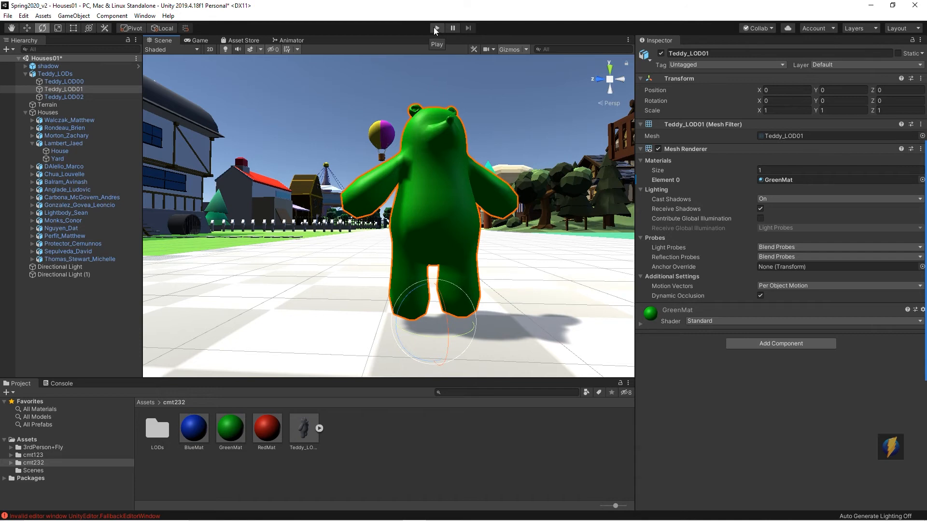
Step: Select the Teddy_LODs group, play the scene, and walk away from the bear to watch the LOD switch
left_click(78, 76)
left_click(436, 28)
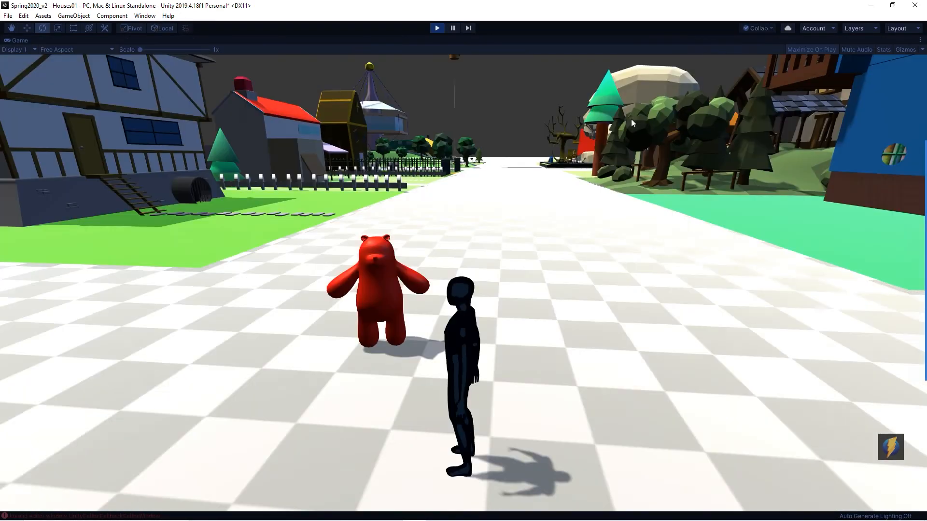
key("w")
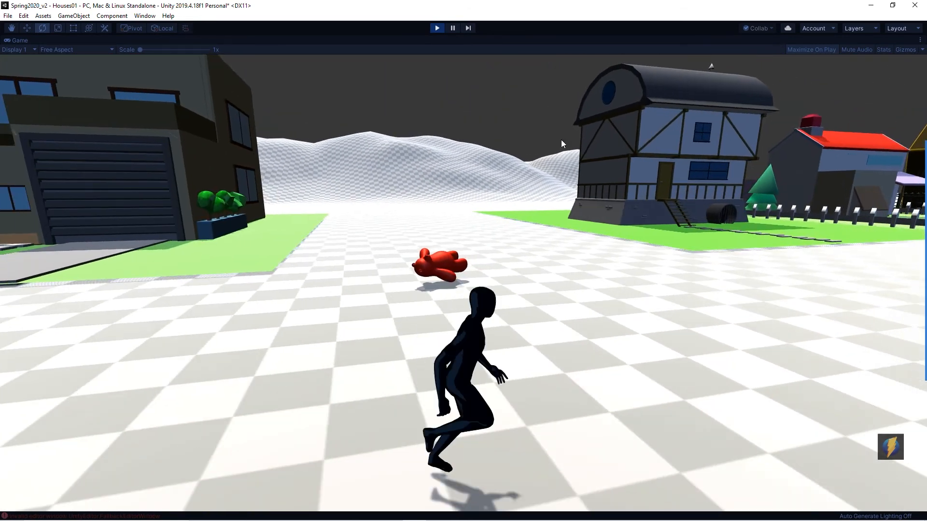
key("w")
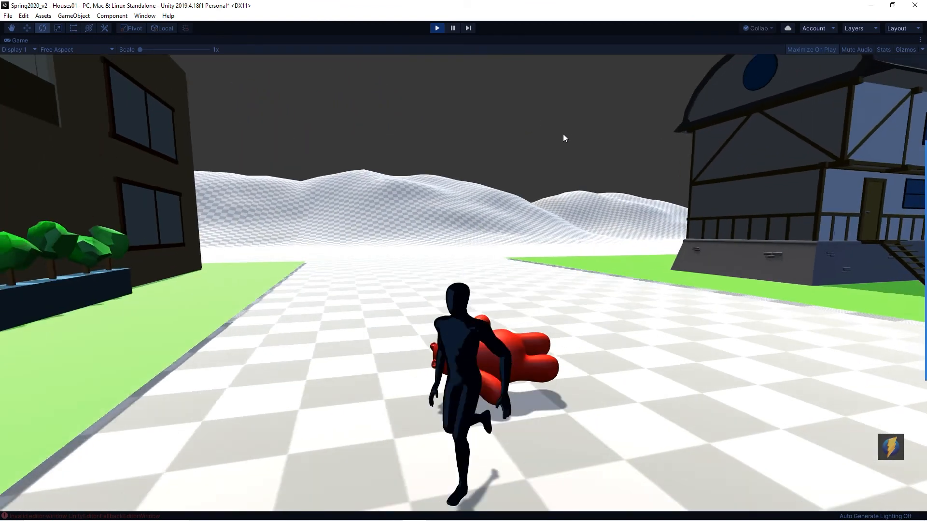
key("d")
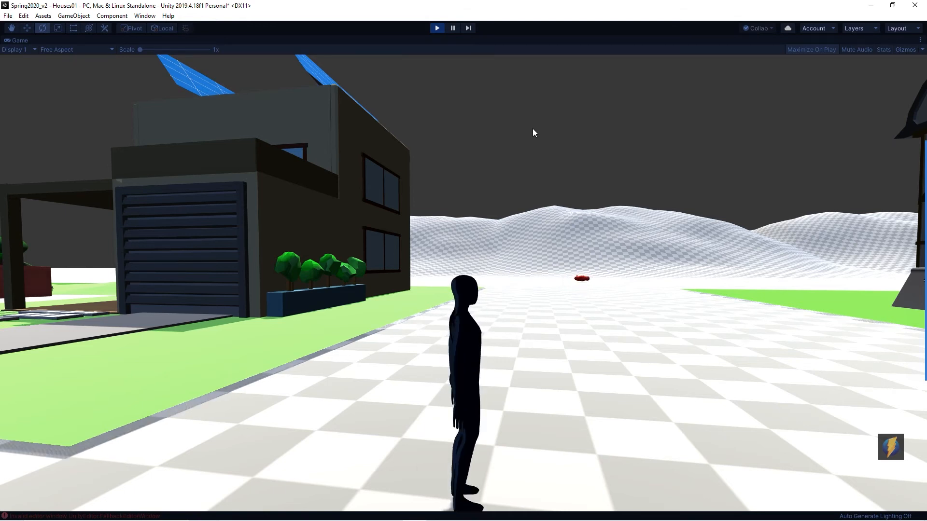
key("w")
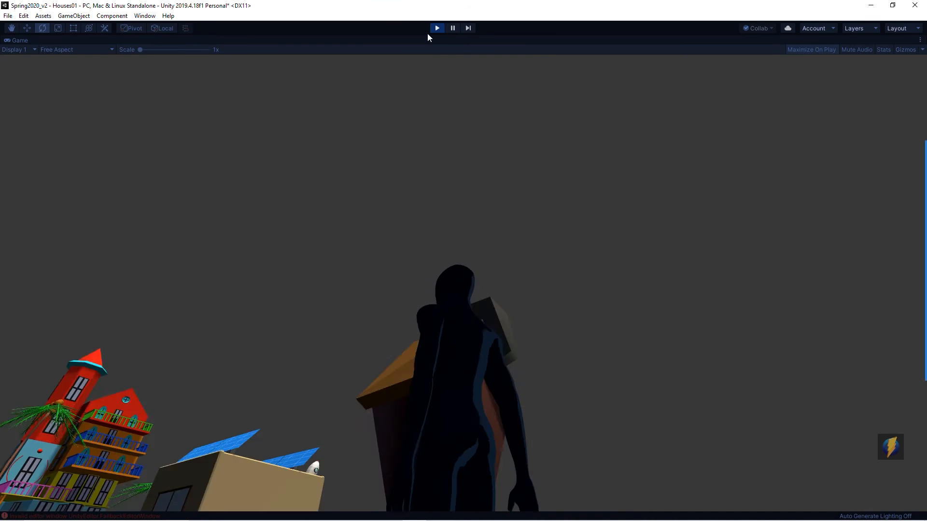
left_click(436, 27)
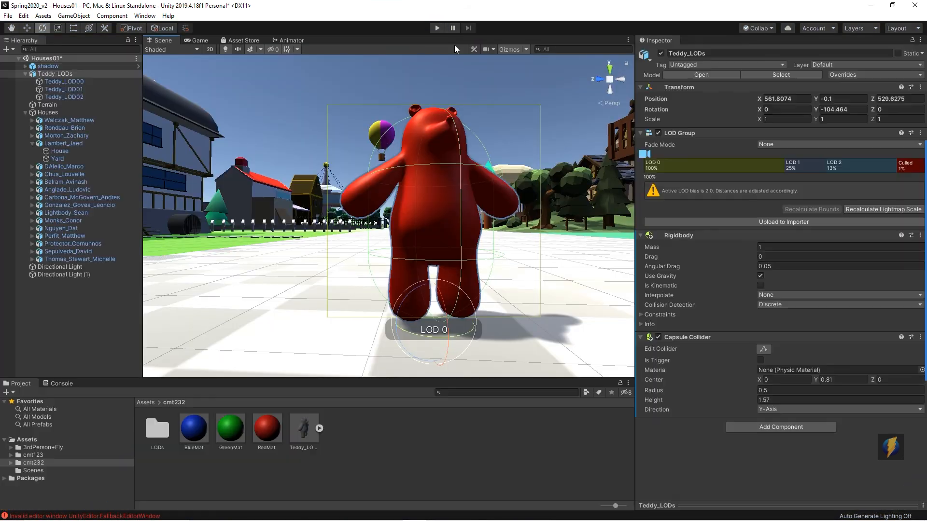
Step: Select Teddy_LOD01 and reapply RedMat to it on the bear in the scene
left_click(54, 89)
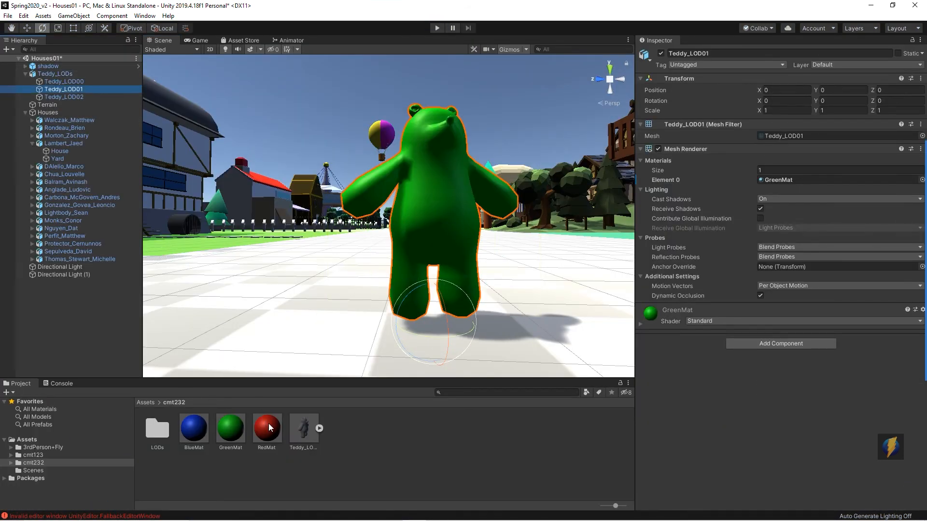
left_click_drag(269, 426, 434, 241)
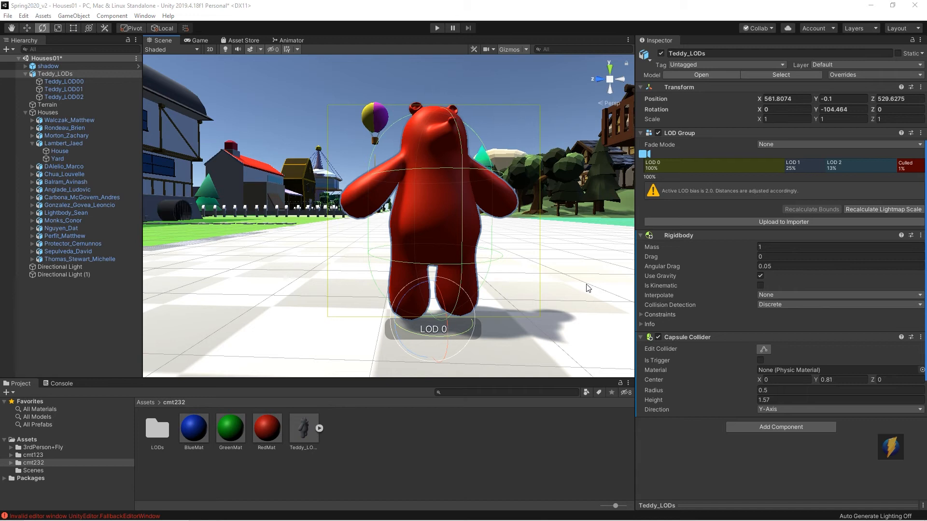
left_click_drag(394, 224, 574, 238, "alt")
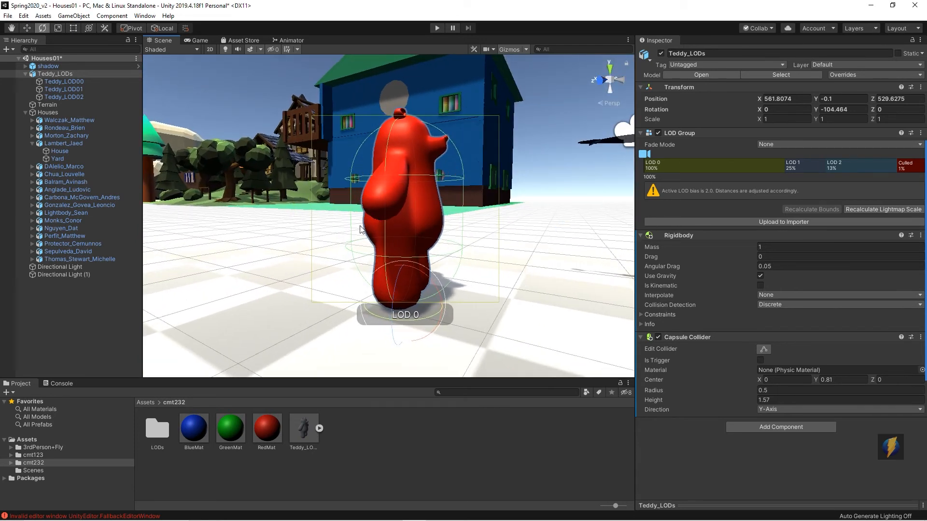
left_click_drag(480, 140, 447, 177, "alt")
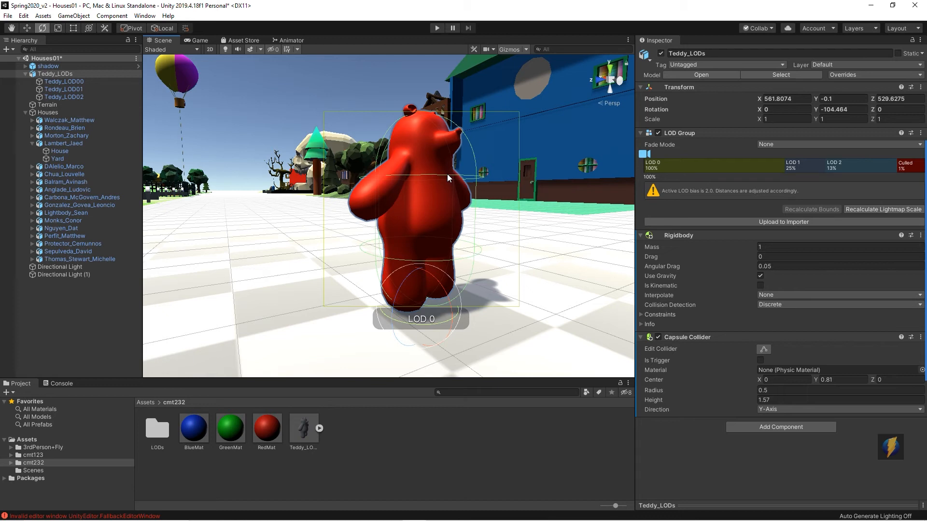
Step: Switch to Maya with the lodTeddyExample scene open
key("alt")
key("alt+Tab")
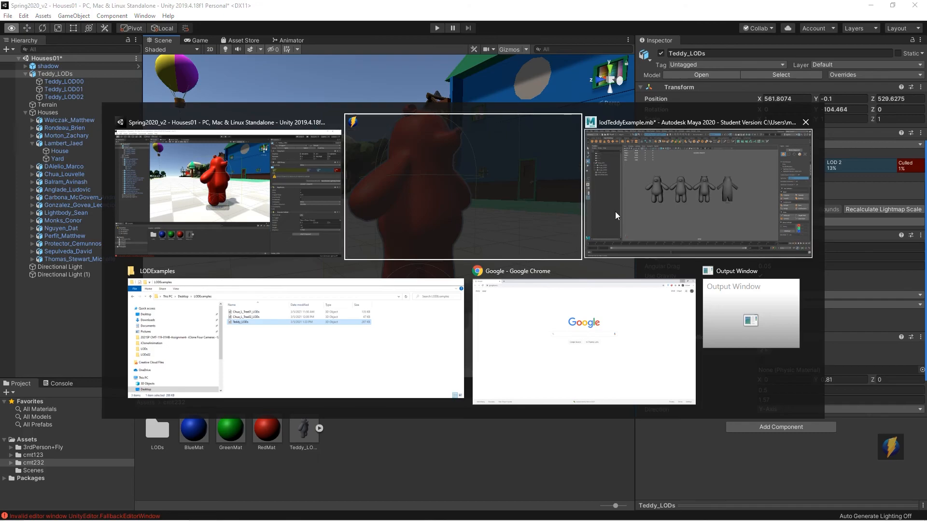
left_click(672, 213)
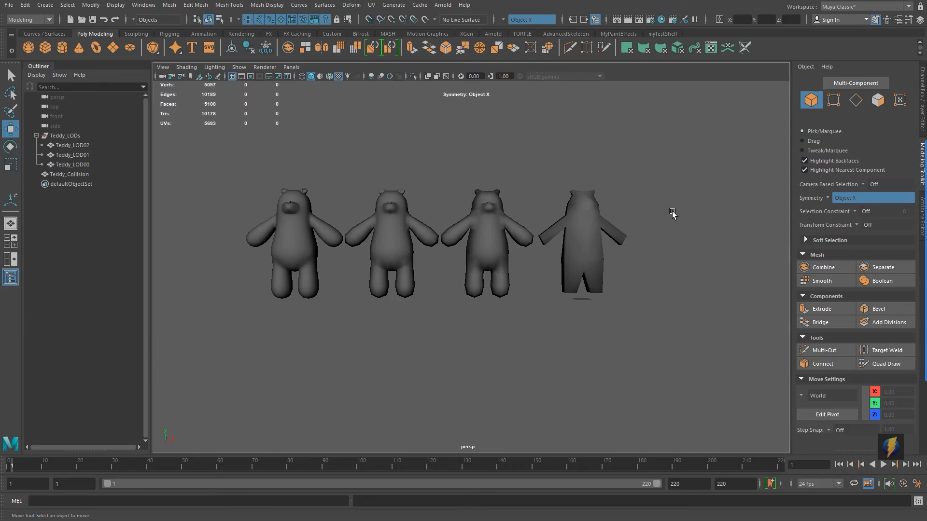
Step: Select the Teddy_LOD00, Teddy_LOD01 and Teddy_LOD02 bears in turn to compare their polygon counts
left_click(292, 252)
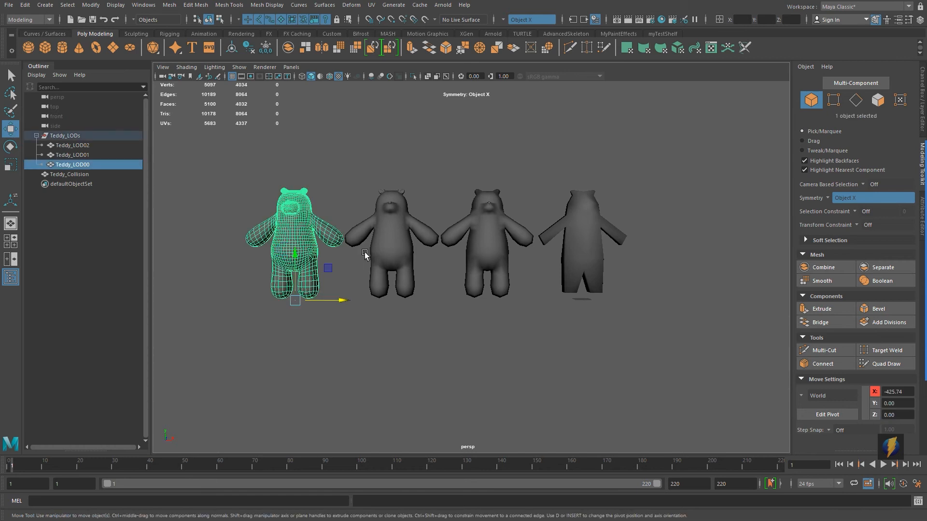
left_click(396, 247)
left_click(479, 247)
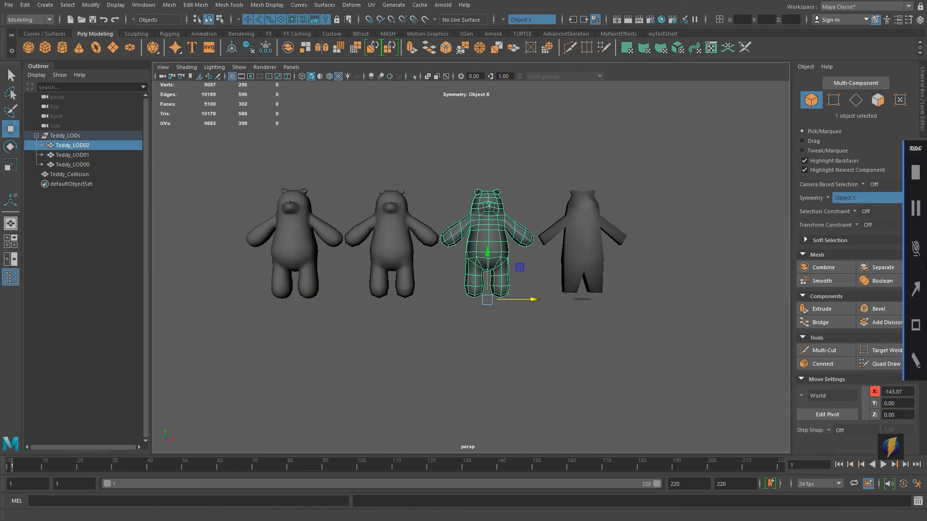
Step: Examine the Teddy_Collision mesh beside the three LOD bears from several angles in the viewport
left_click(915, 289)
mouse_move(663, 113)
left_mouse_down()
mouse_move(523, 134)
mouse_move(303, 204)
mouse_move(414, 190)
mouse_move(480, 197)
mouse_move(291, 203)
mouse_move(417, 208)
mouse_move(435, 151)
mouse_move(515, 250)
left_mouse_up()
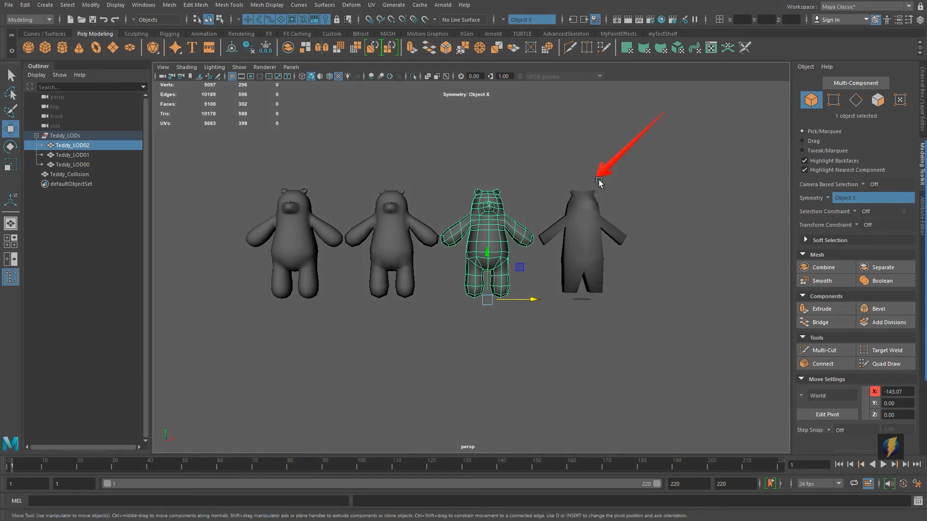
scroll(628, 246, "up", 5)
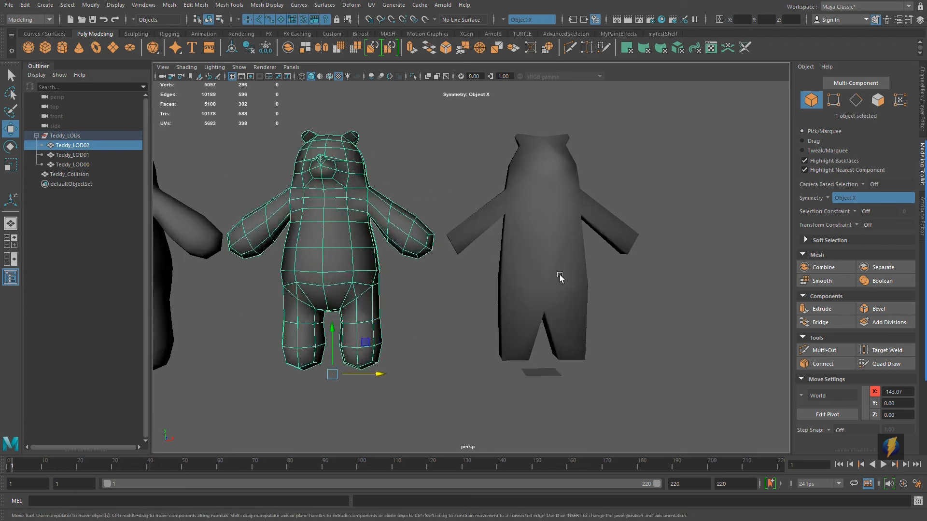
left_click(568, 241)
left_click_drag(606, 258, 666, 263, "alt")
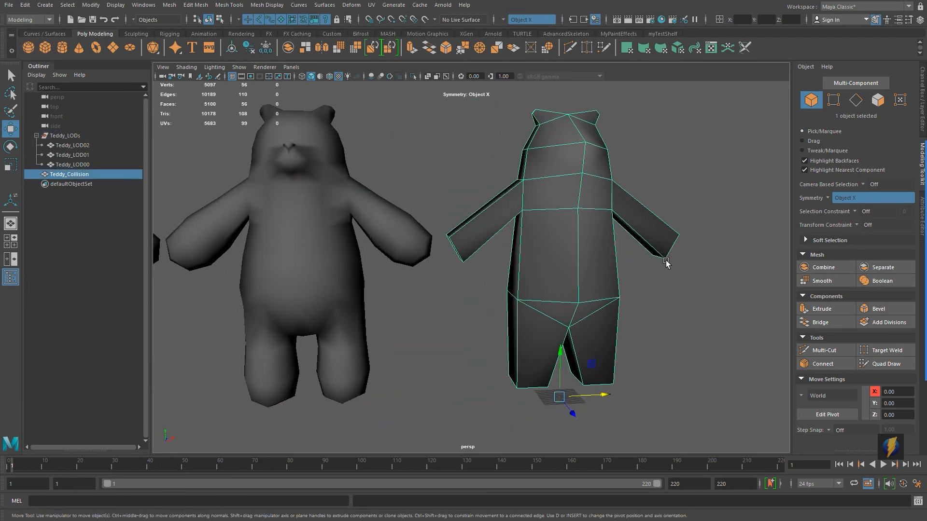
right_click_drag(689, 251, 173, 245, "alt")
left_click(581, 220)
middle_click_drag(581, 221, 615, 199, "alt")
mouse_move(615, 199)
right_mouse_down("alt")
mouse_move(532, 203)
mouse_move(528, 215)
right_mouse_up("alt")
mouse_move(556, 248)
left_mouse_down("alt")
mouse_move(517, 259)
mouse_move(581, 252)
mouse_move(358, 242)
mouse_move(533, 255)
mouse_move(381, 262)
mouse_move(381, 282)
left_mouse_up("alt")
mouse_move(427, 281)
right_mouse_down("alt")
mouse_move(637, 269)
mouse_move(515, 323)
right_mouse_up("alt")
scroll(500, 323, "up", 5)
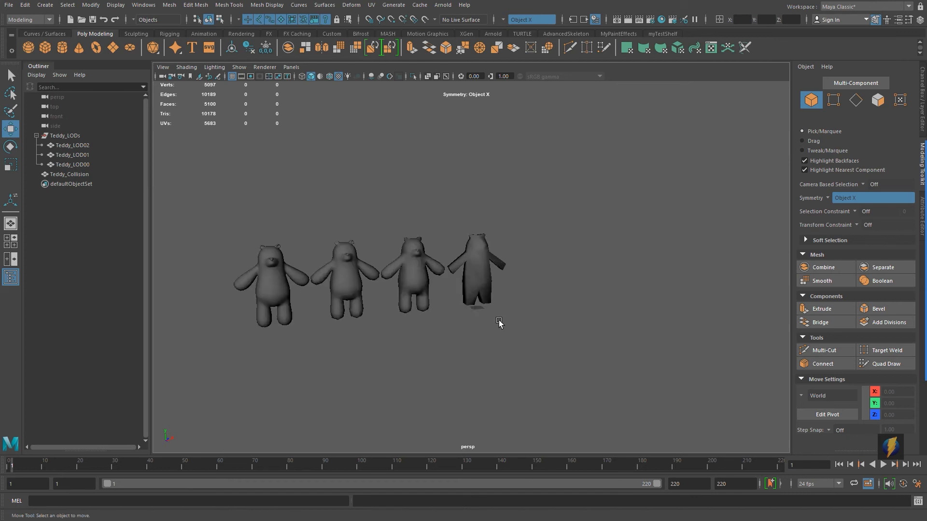
left_click(482, 270)
middle_click_drag(572, 273, 640, 260, "alt")
left_click_drag(637, 260, 630, 262, "alt")
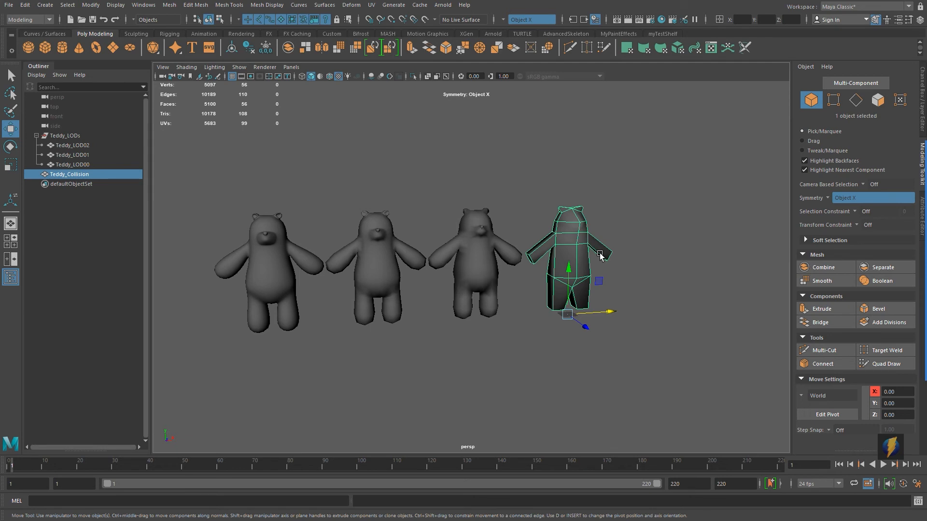
Step: Move the Teddy_LODs group to Translate X 0 and set its Visibility to off
left_click(68, 136)
left_click(921, 108)
left_click(898, 94)
type("0")
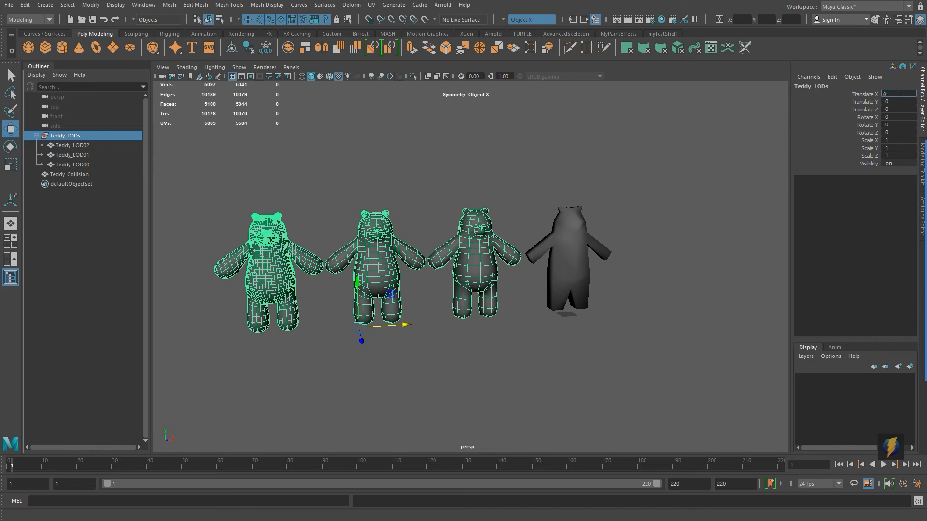
key("Return")
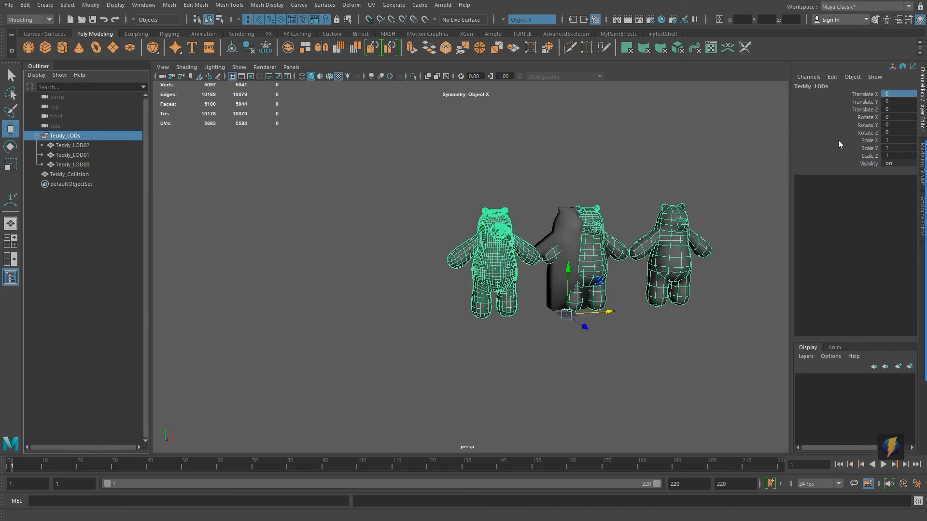
left_click(898, 163)
type("0")
key("Return")
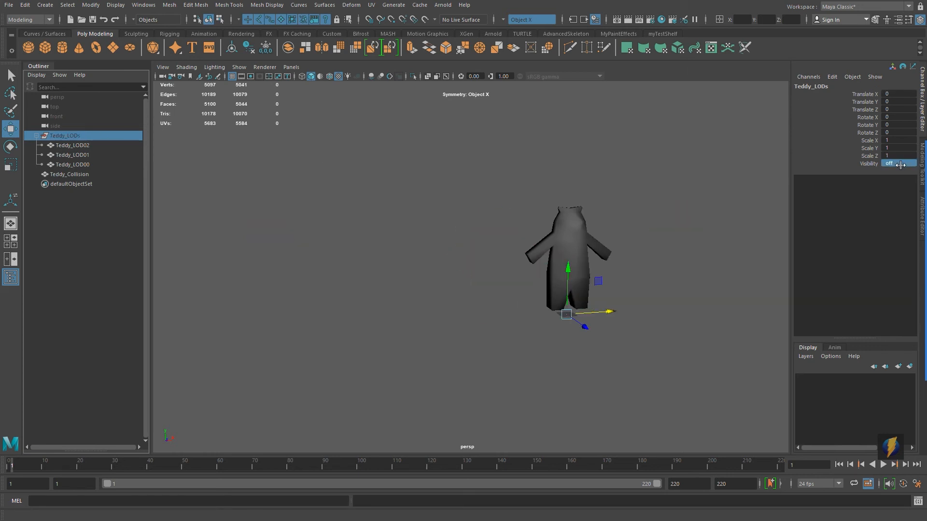
Step: Select the Teddy_Collision mesh, frame it, and delete its construction history
left_click(561, 220)
key("f")
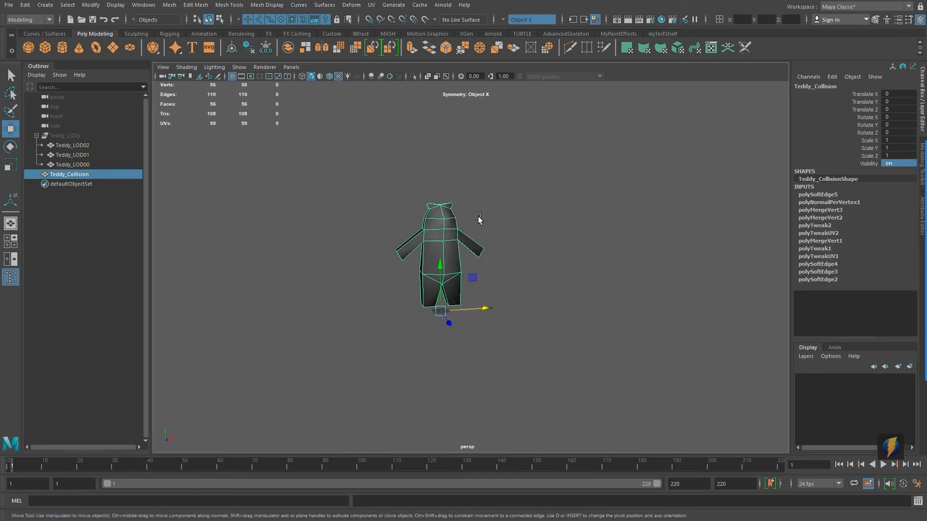
left_click_drag(509, 255, 445, 242, "alt")
middle_click_drag(445, 241, 481, 260, "alt")
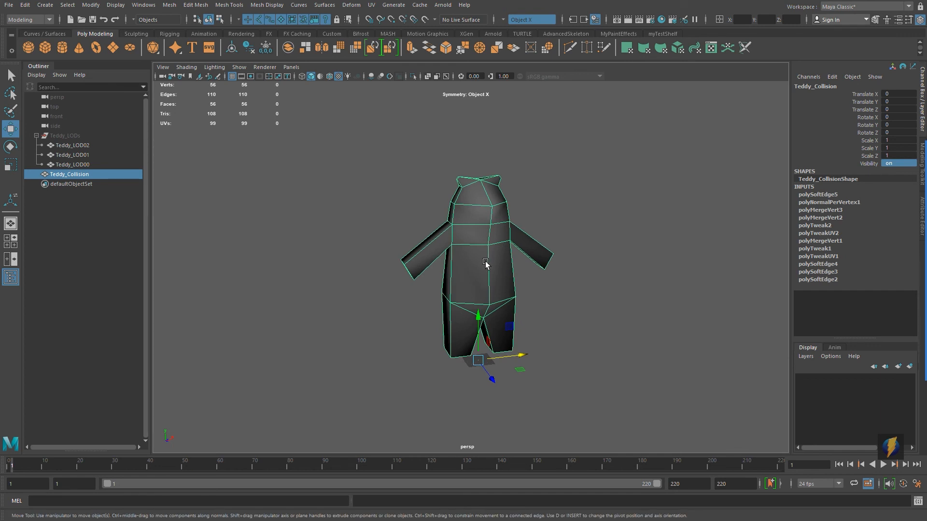
mouse_move(923, 299)
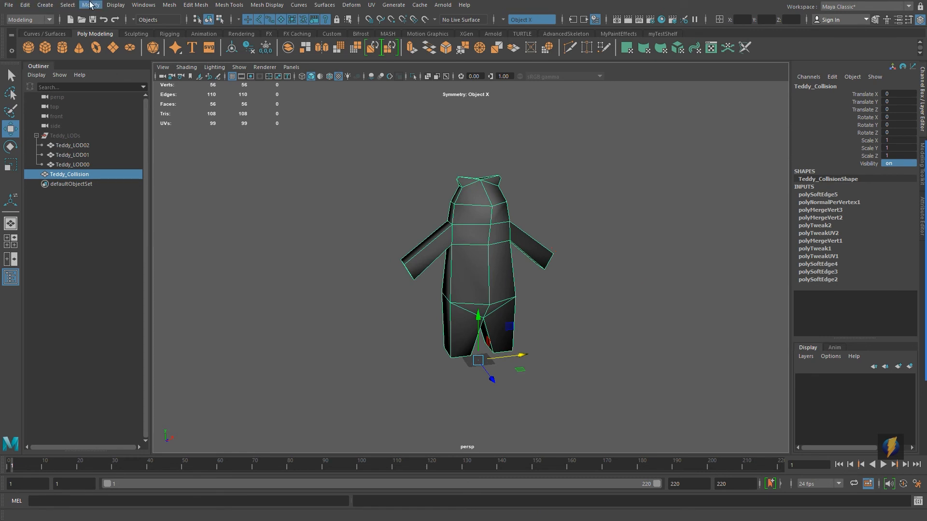
left_click(24, 5)
mouse_move(68, 119)
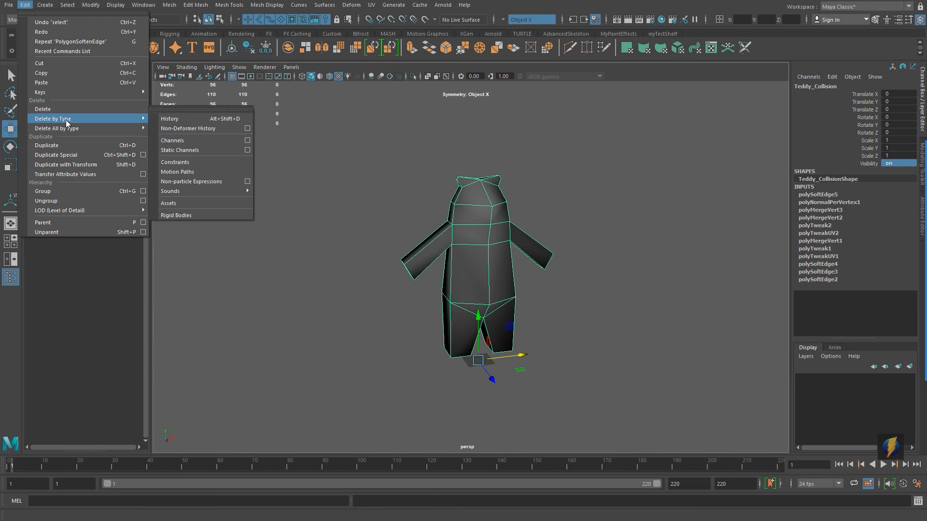
left_click(183, 121)
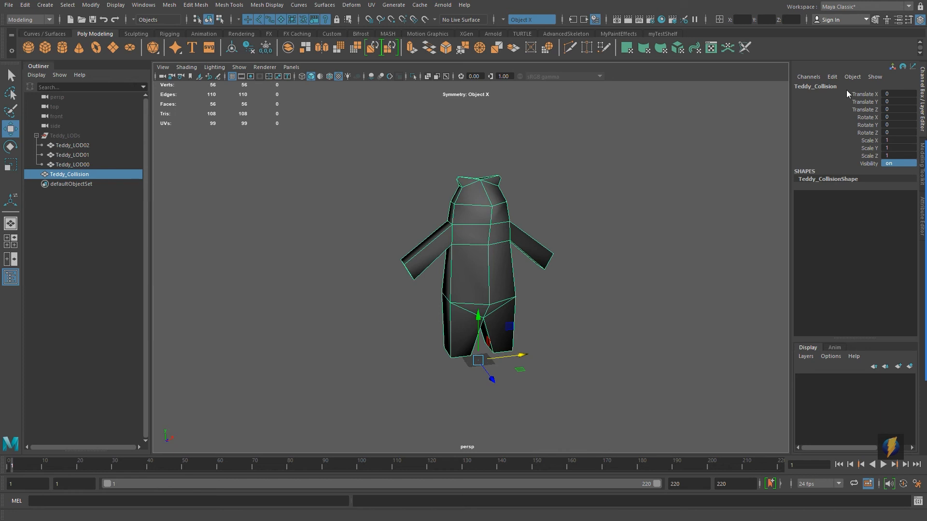
Step: Export the selected collision mesh as the FBX file TeddyCollision in the LODExamples folder
left_click(9, 5)
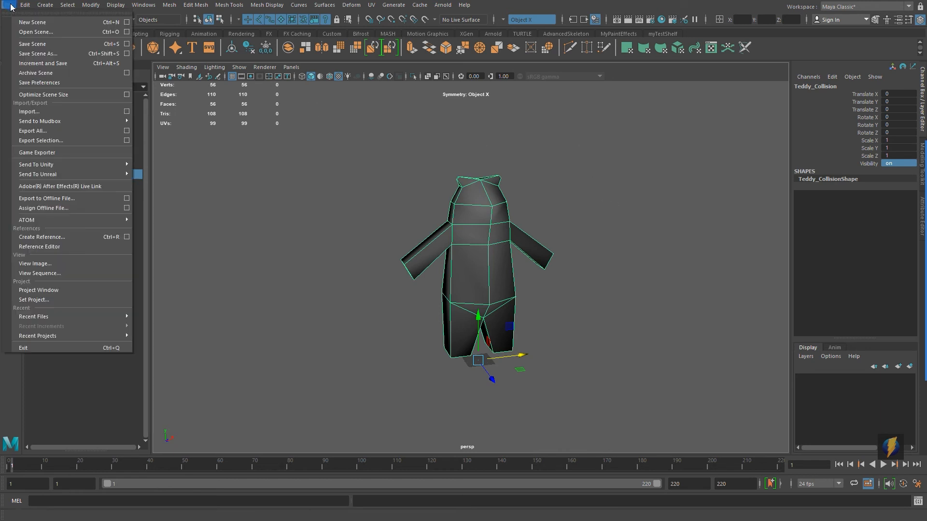
left_click(42, 142)
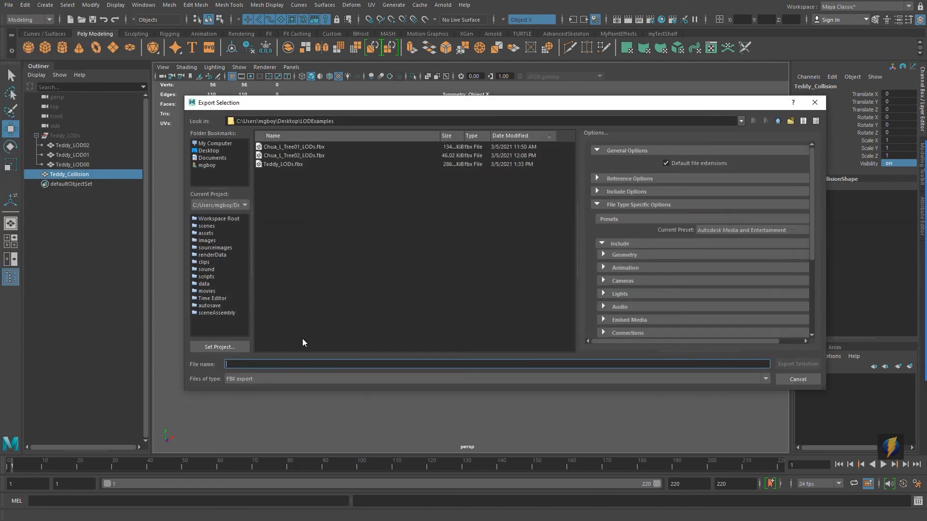
type("Te")
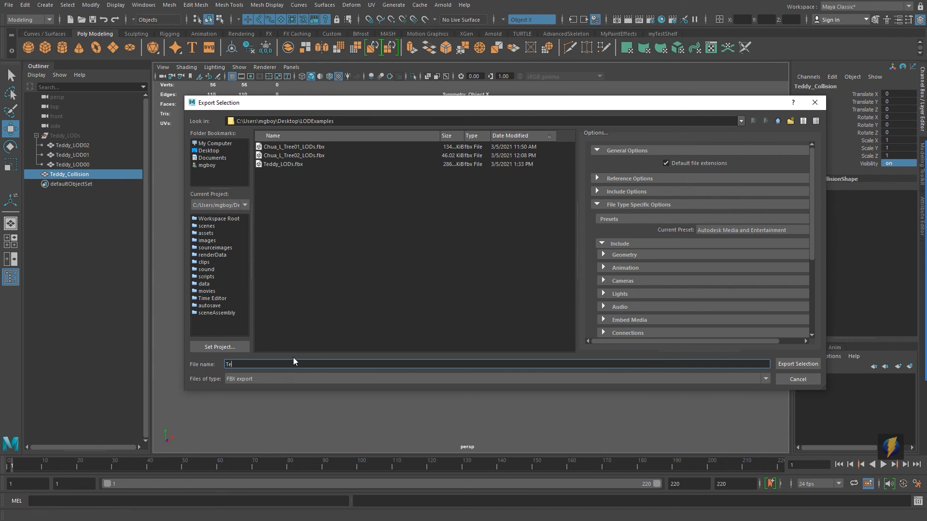
type("ddyCollision")
key("Return")
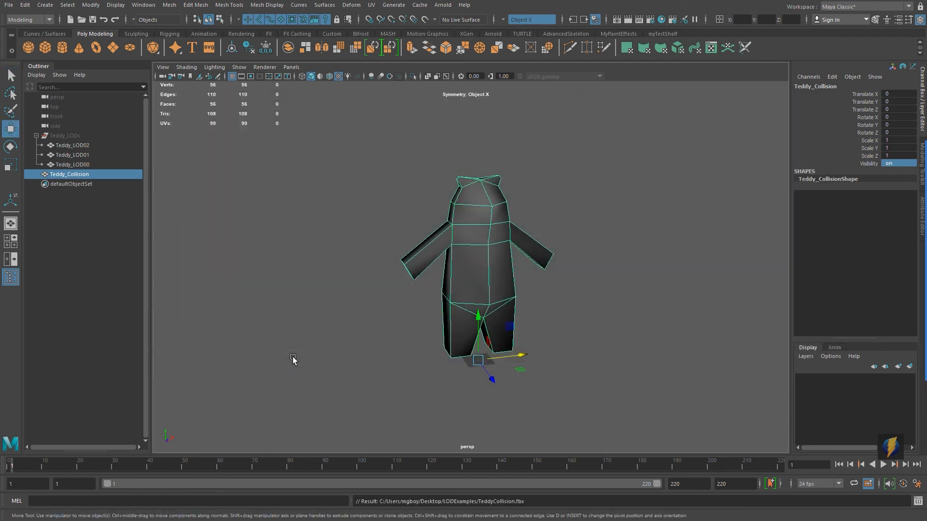
Step: Import the TeddyCollision FBX from the LODExamples folder into the Unity project's cmt232 assets folder
key("alt+Tab")
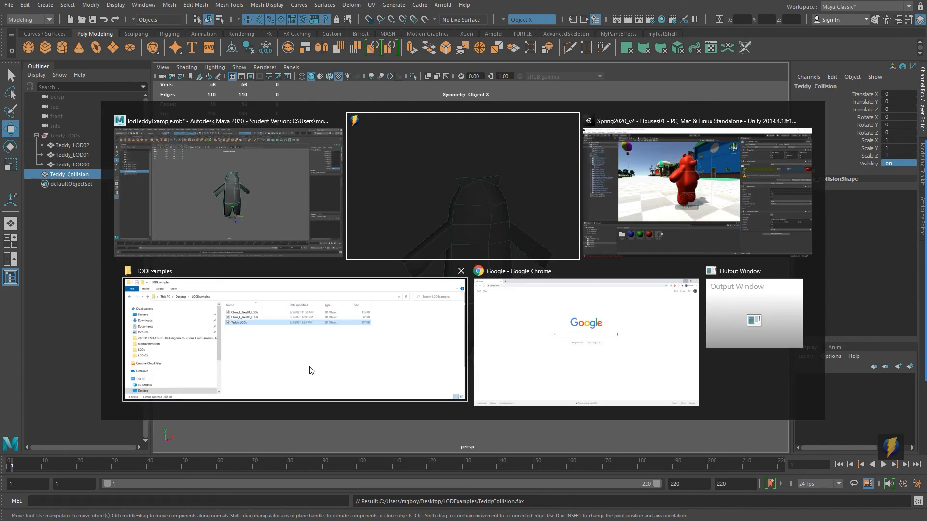
left_click(670, 210)
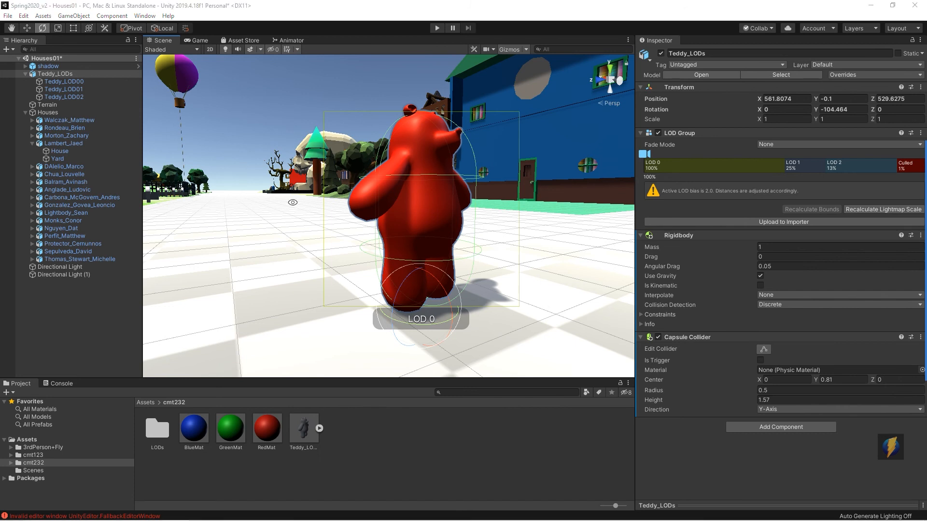
key("alt+Tab")
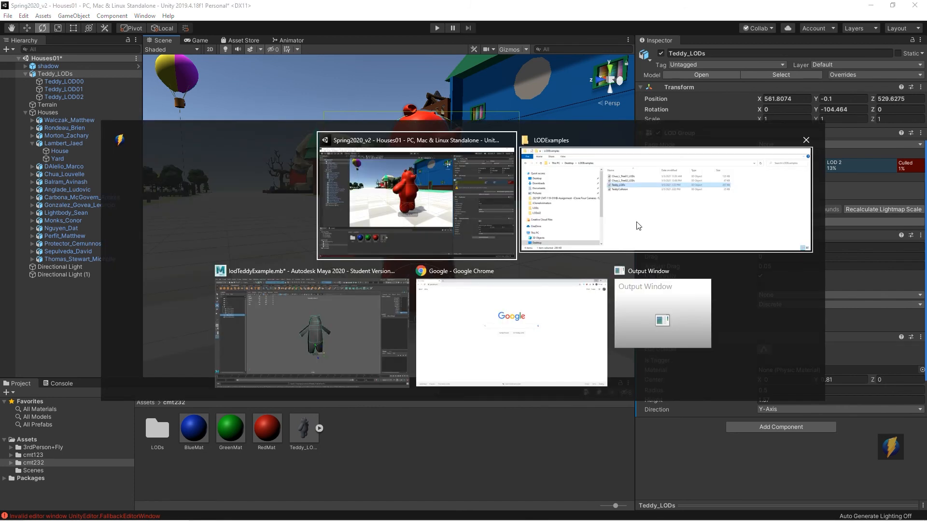
left_click(535, 234)
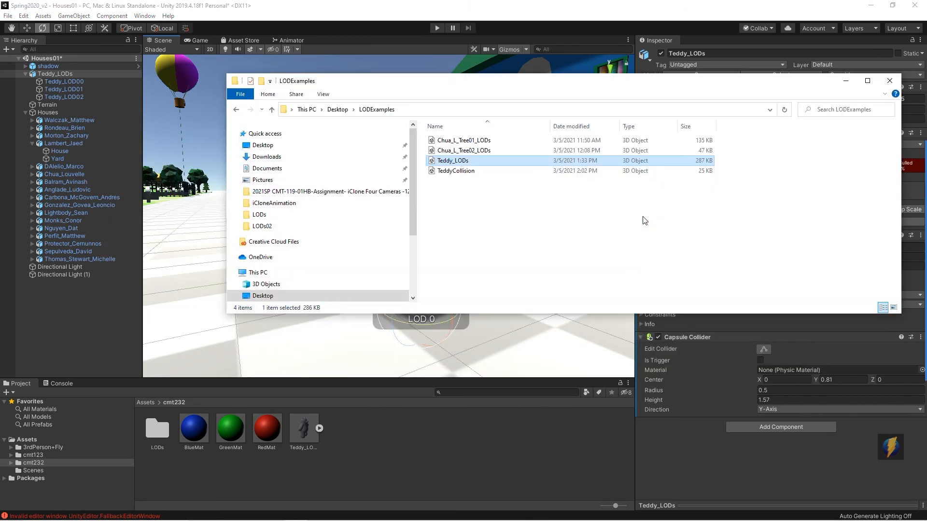
left_click(455, 171)
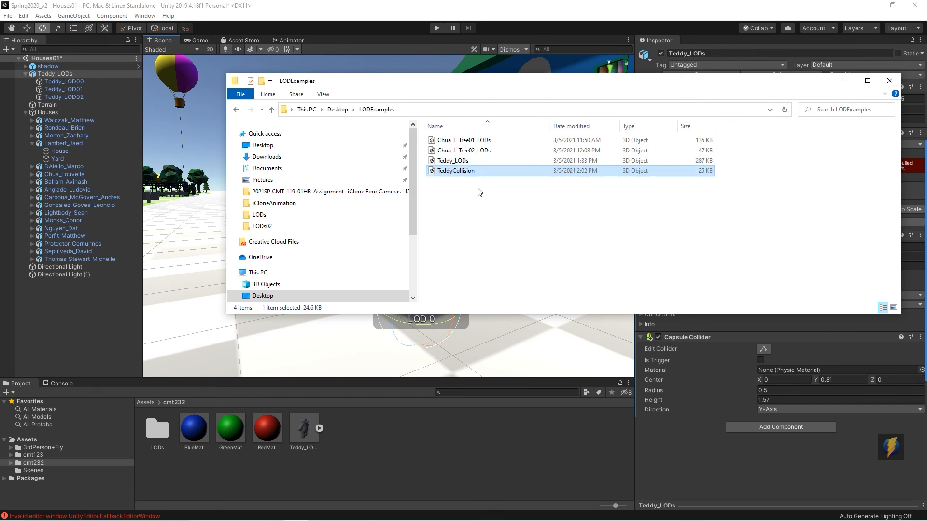
left_click_drag(461, 174, 427, 445)
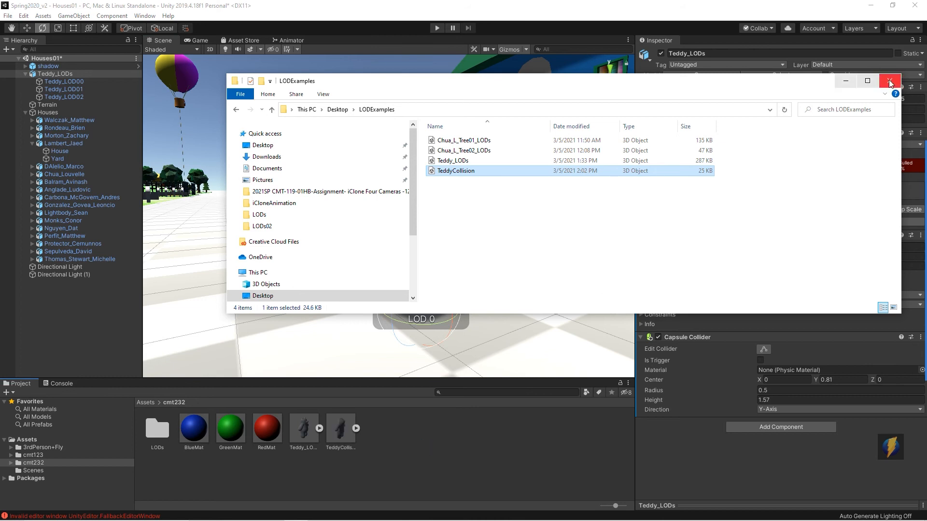
left_click(845, 81)
Step: Select the Teddy_LODs bear, play the scene and walk the character into the bear to test its collision
left_click(338, 429)
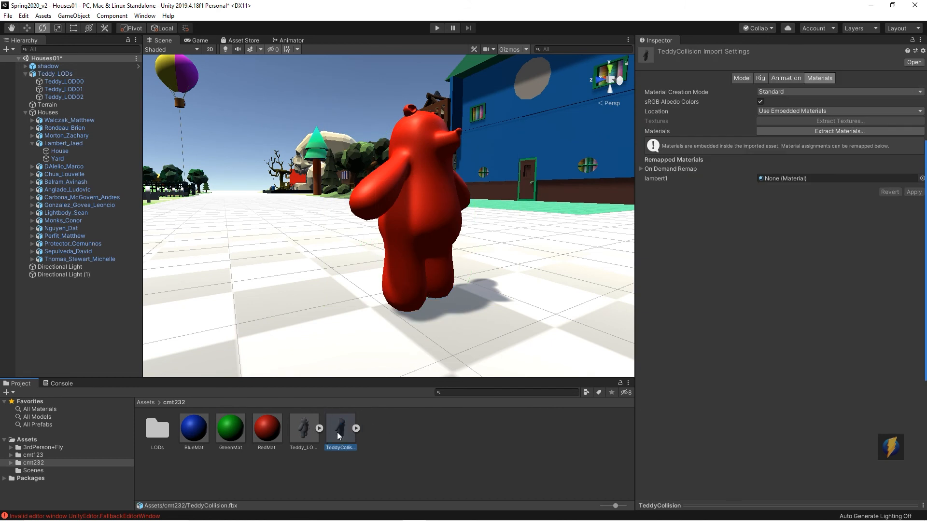
left_click(439, 201)
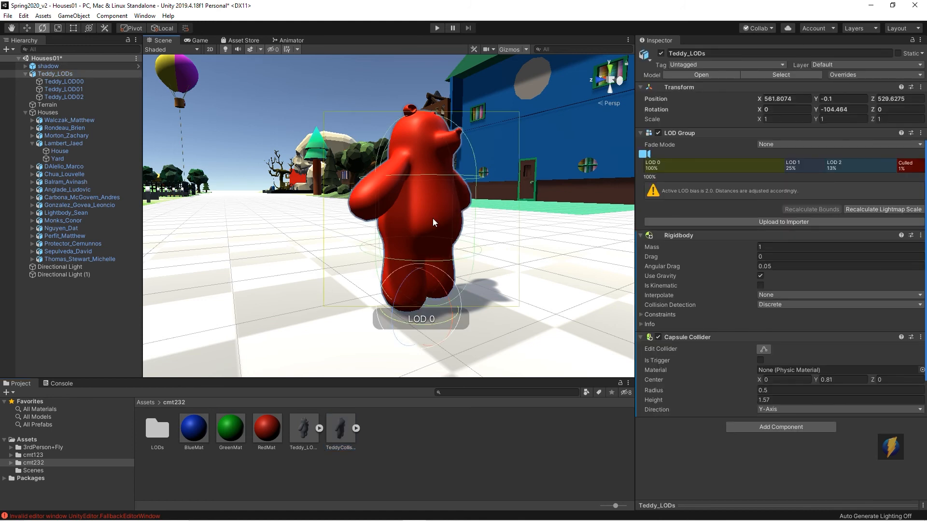
left_click(436, 28)
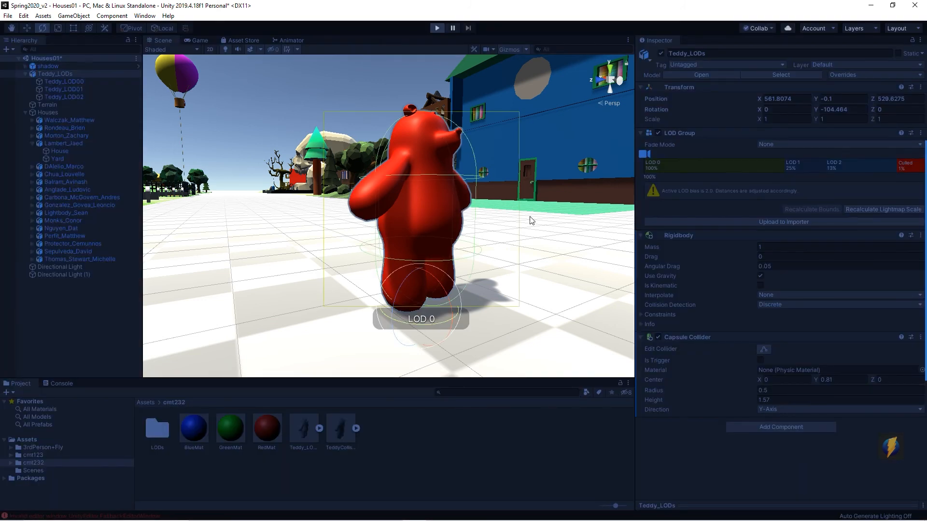
key("w")
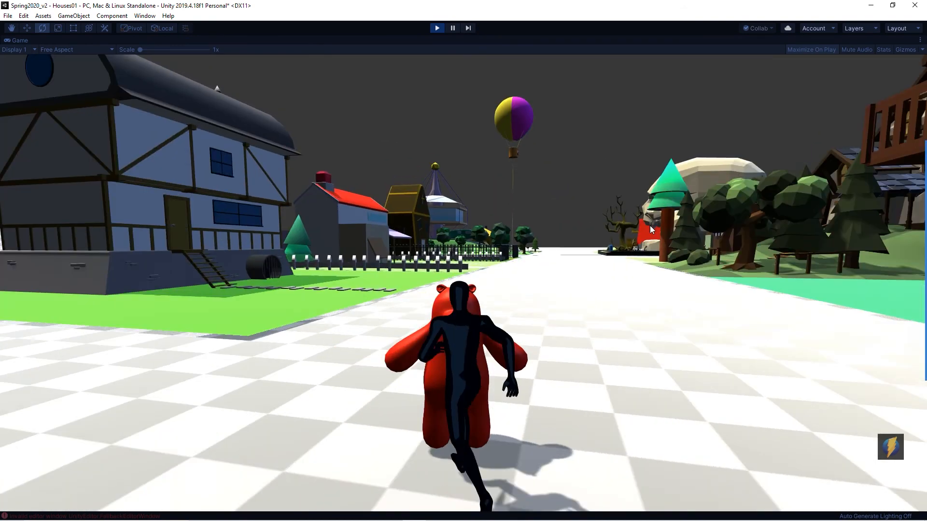
key("w")
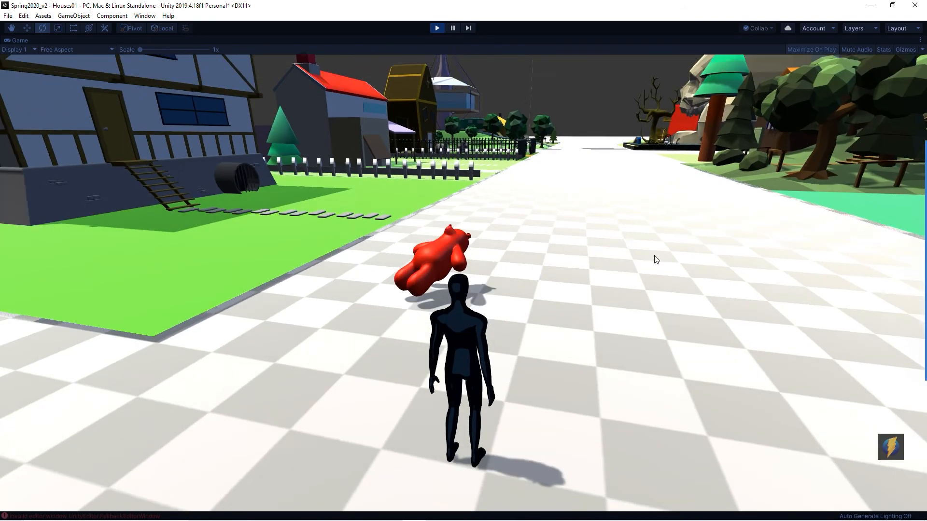
key("w")
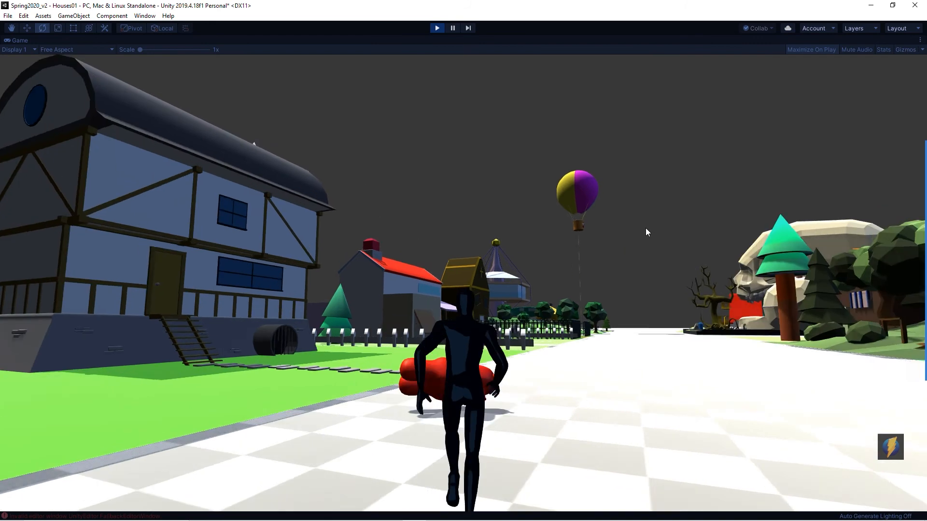
key("s")
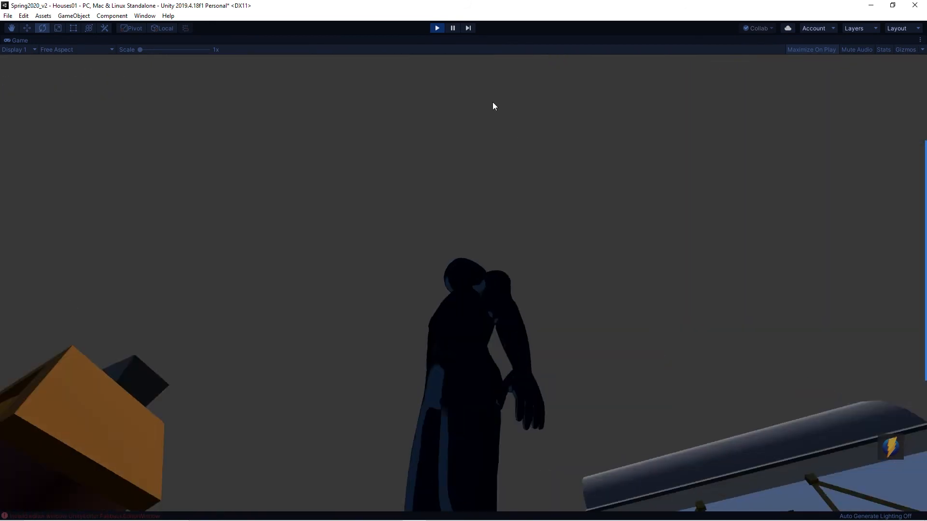
left_click(437, 28)
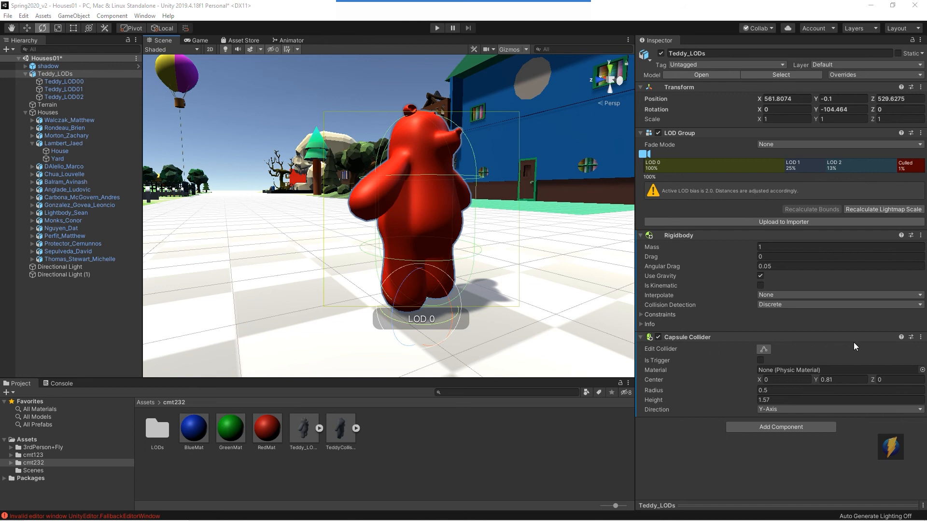
Step: Replace the Teddy_LODs Capsule Collider with a Mesh Collider component from the Physics components
left_click(920, 337)
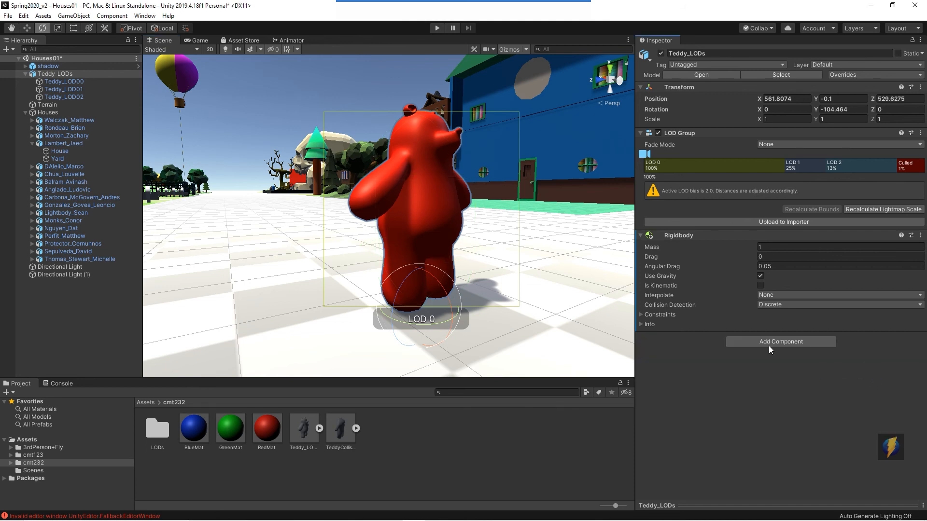
left_click(764, 339)
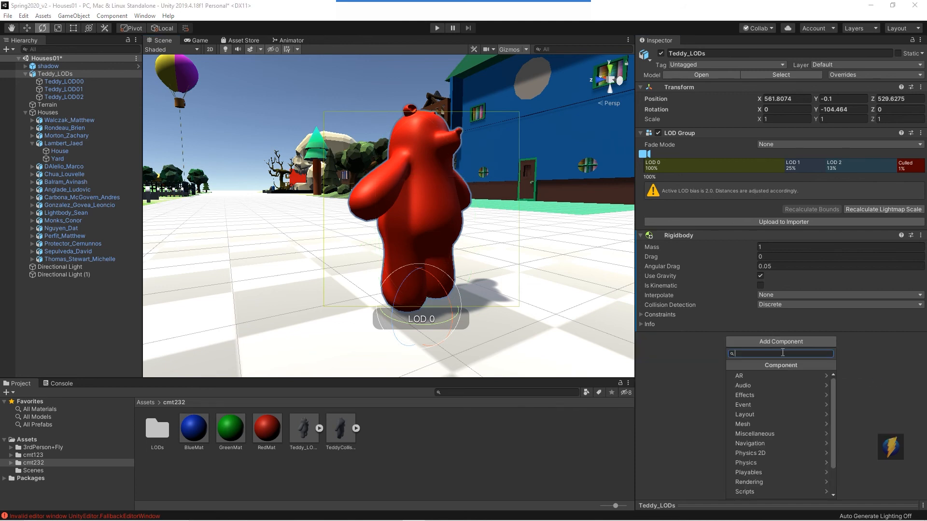
left_click(744, 463)
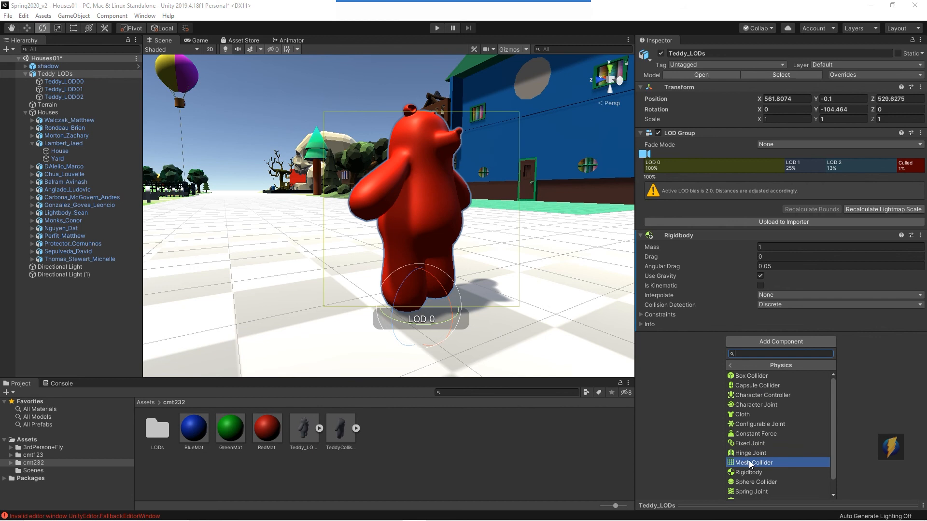
left_click(781, 463)
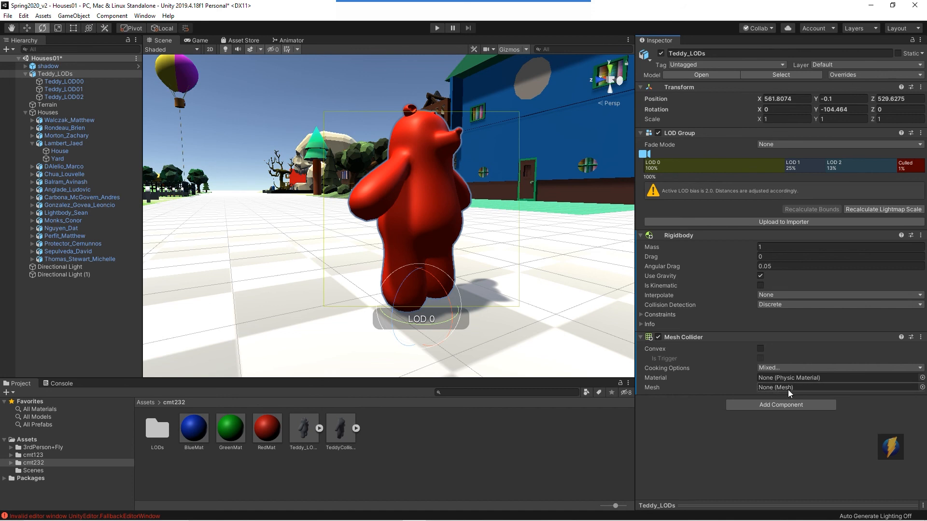
Step: Assign the Teddy_Collision mesh as the Mesh Collider's mesh
left_click(921, 387)
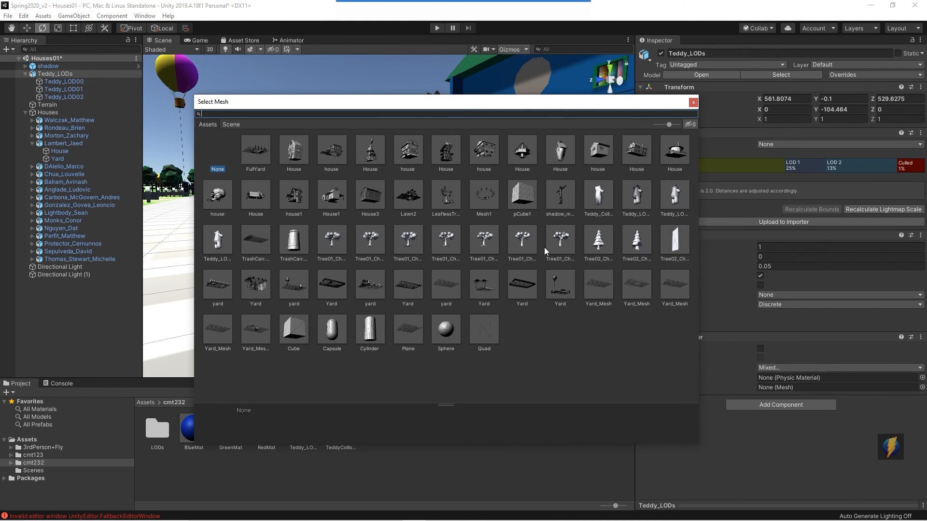
left_click(598, 200)
left_click(599, 200)
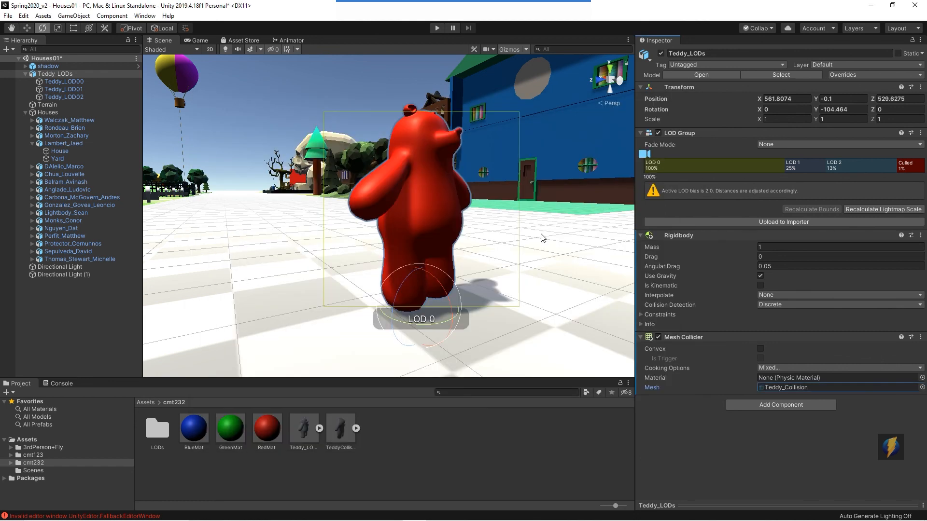
Step: Select the Teddy_LODs bear, start playing the scene and stop it again
left_click_drag(502, 258, 449, 263, "alt")
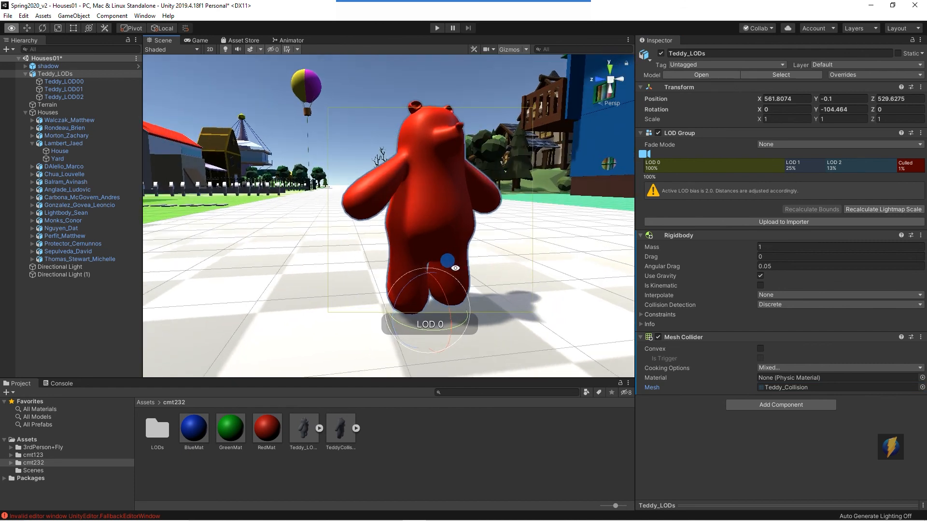
left_click(57, 75)
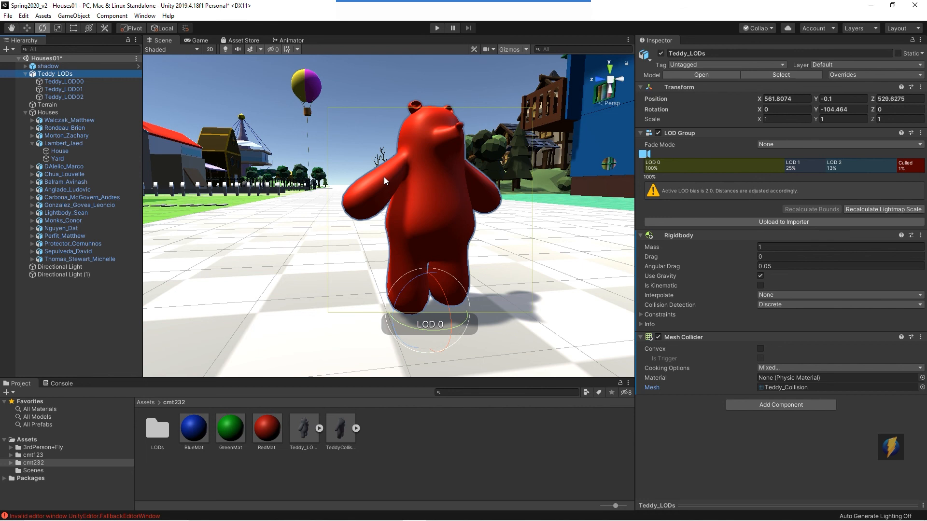
left_click(436, 28)
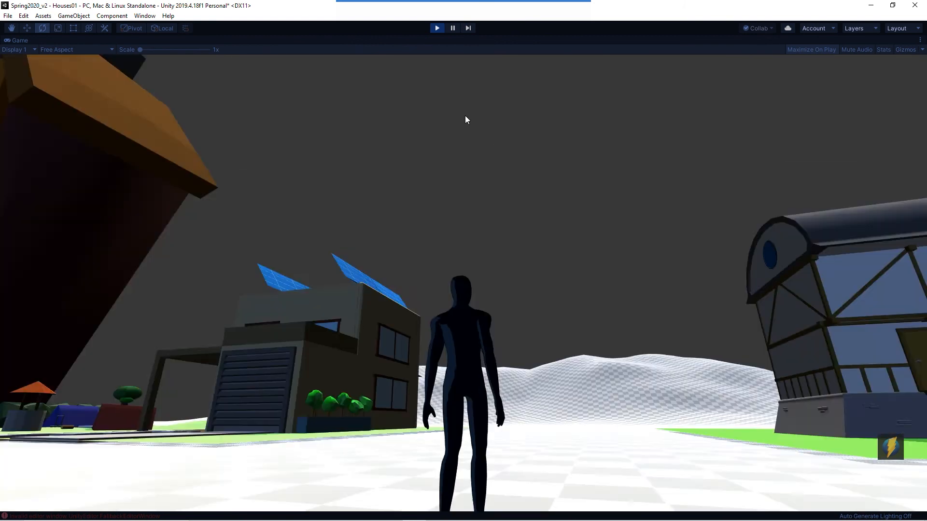
key("ctrl+p")
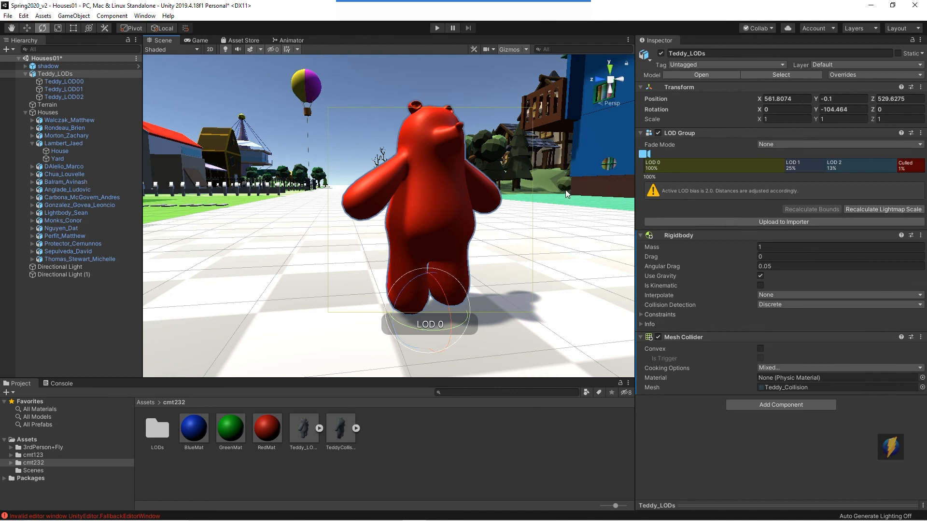
Step: Enable the Convex option on the bear's Mesh Collider
mouse_move(494, 2)
left_click(500, 25)
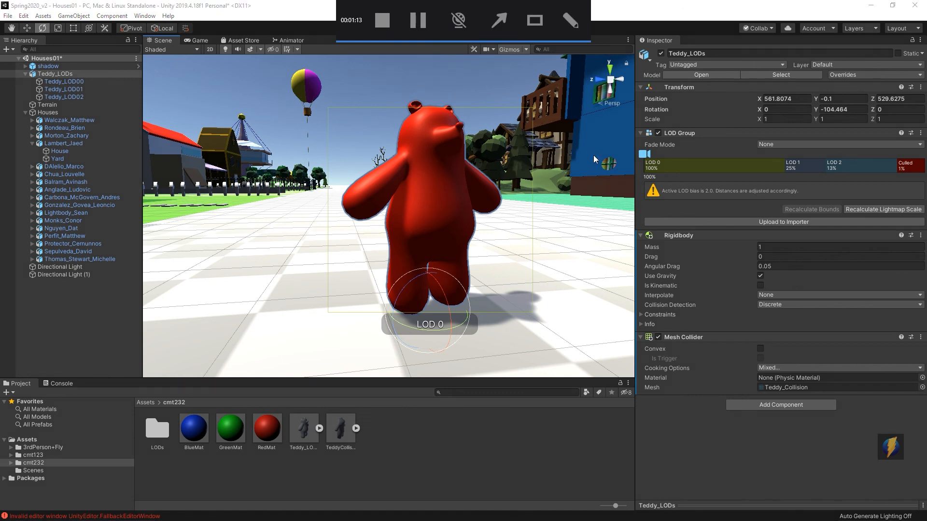
mouse_move(560, 205)
left_mouse_down()
mouse_move(632, 334)
mouse_move(650, 347)
mouse_move(749, 349)
left_mouse_up()
left_click(761, 348)
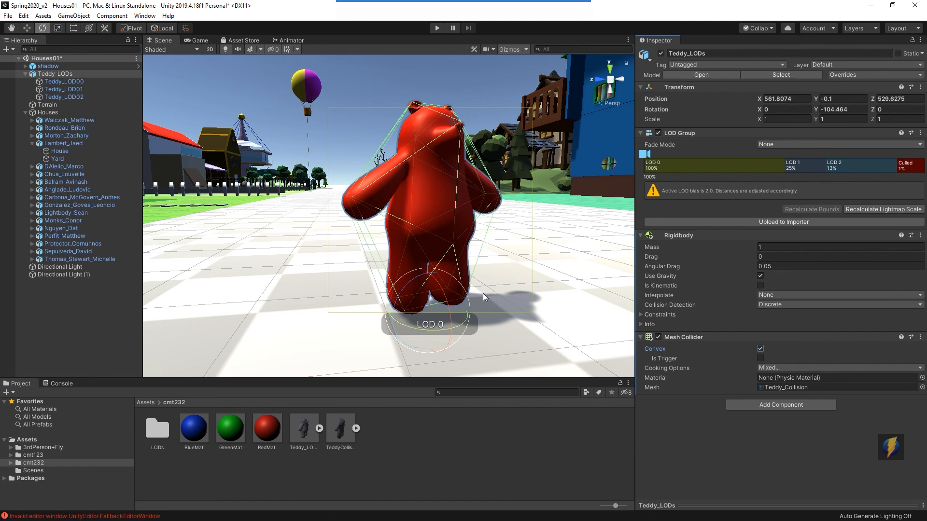
Step: Play the scene and walk the character into the bear to test its mesh collision
left_click(438, 28)
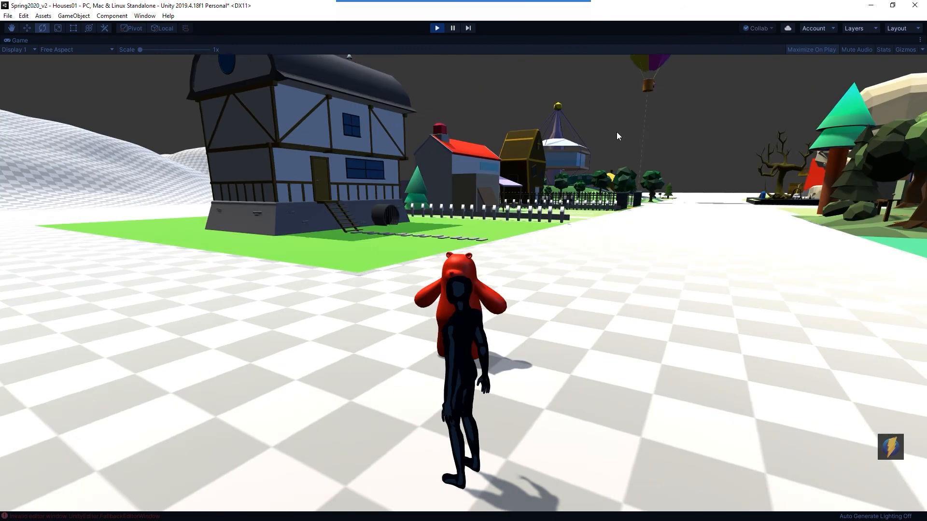
key("w")
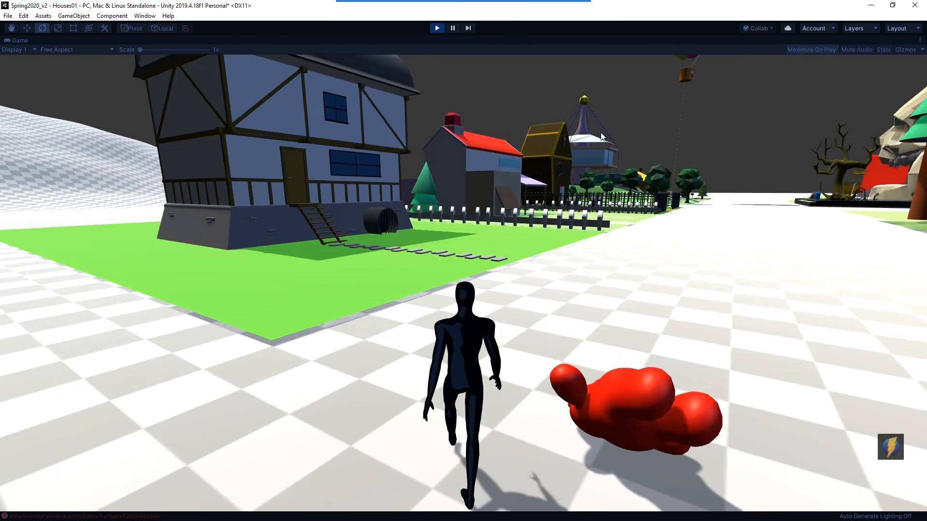
key("w")
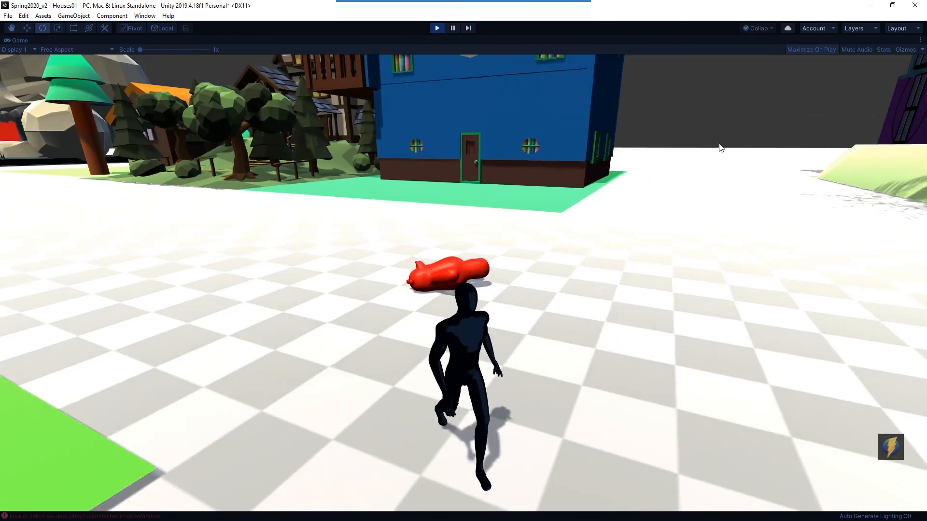
key("w")
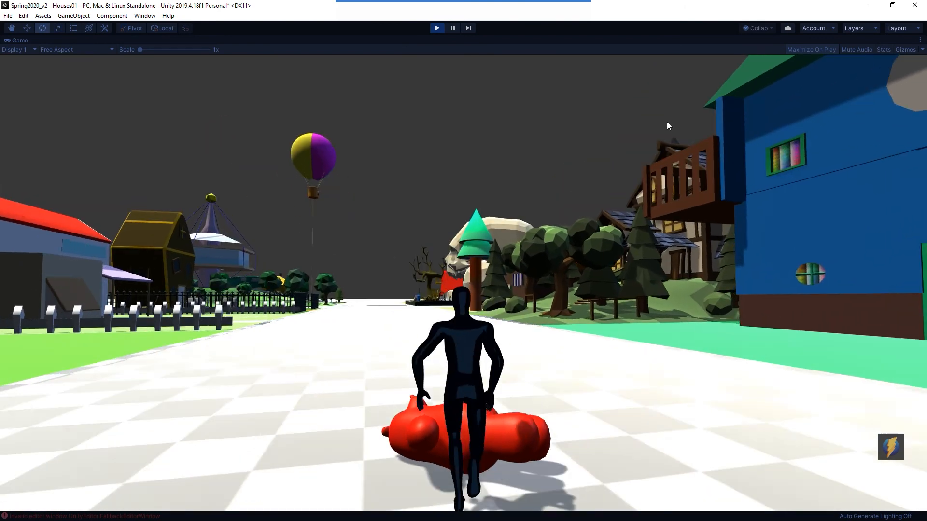
key("w")
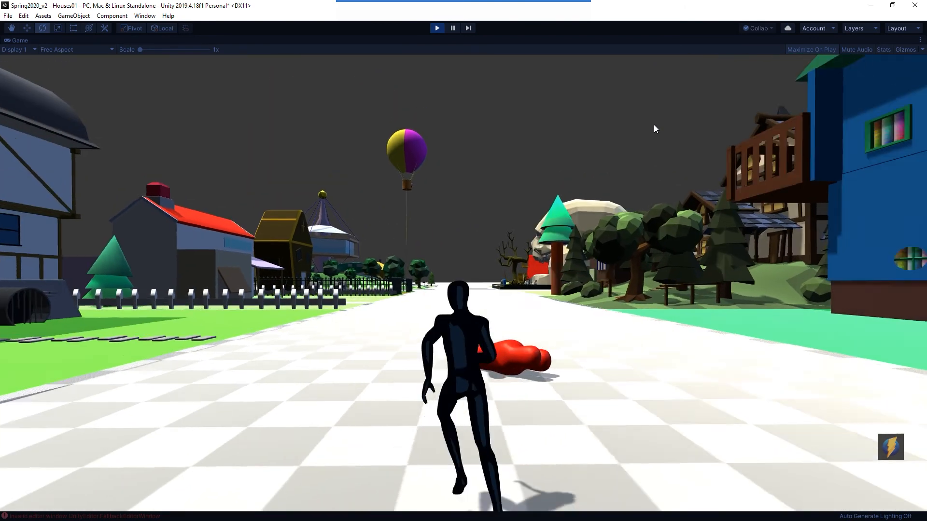
key("w")
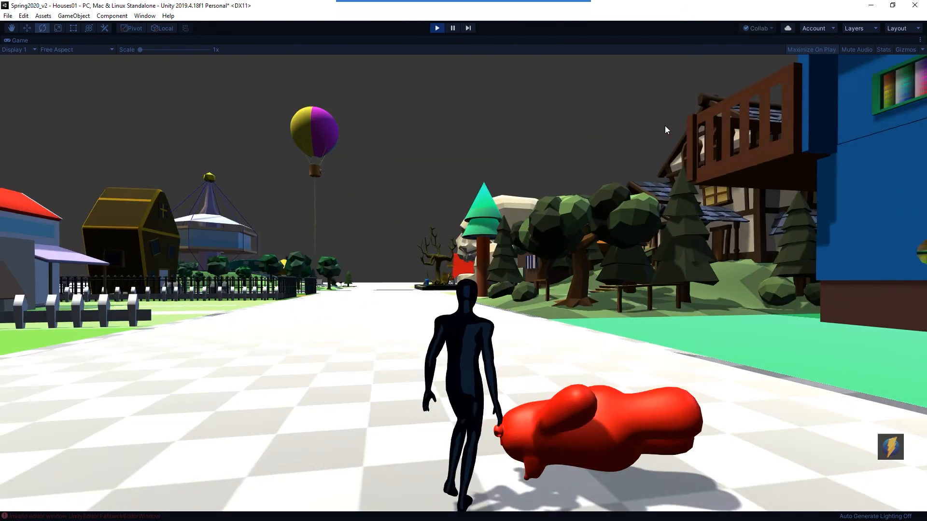
key("s")
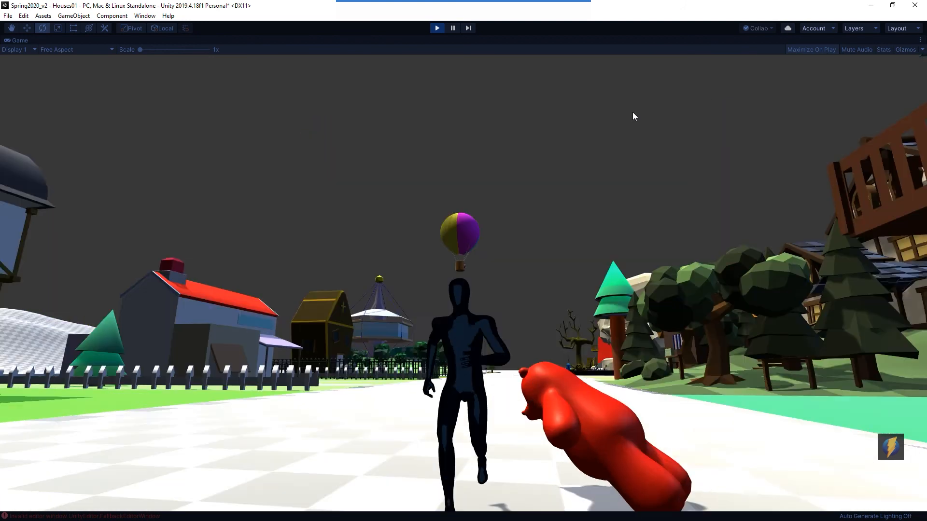
key("s")
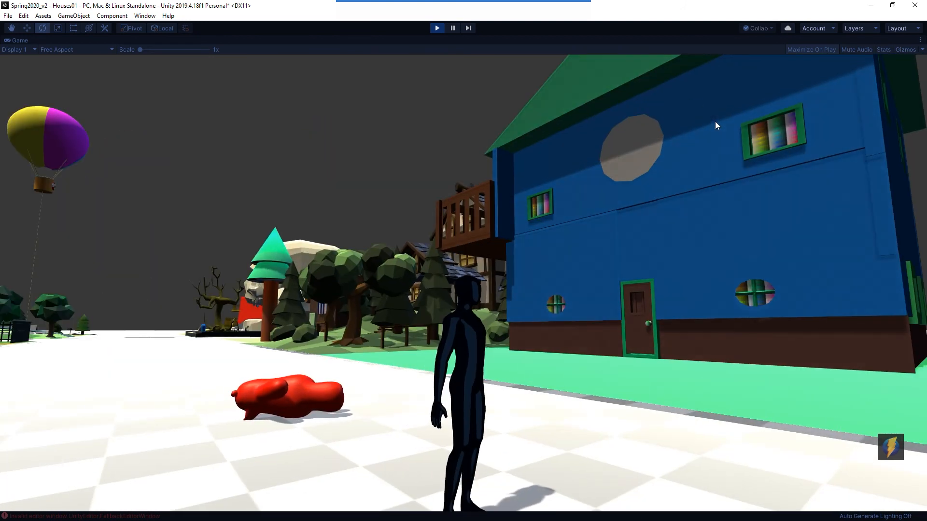
key("w")
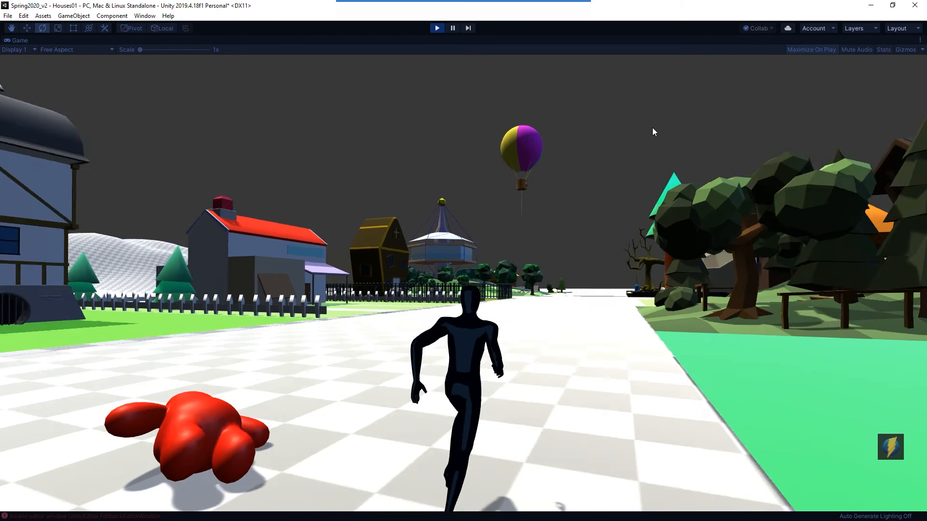
key("space")
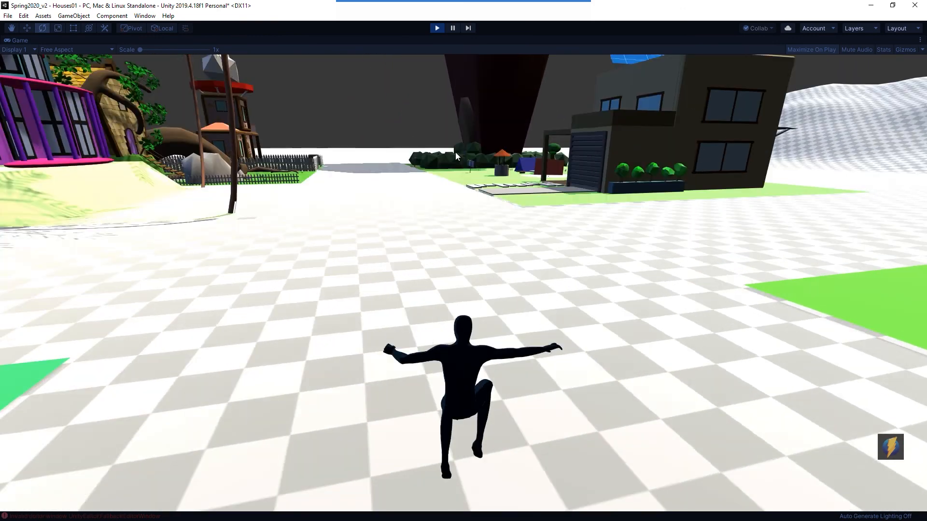
key("s")
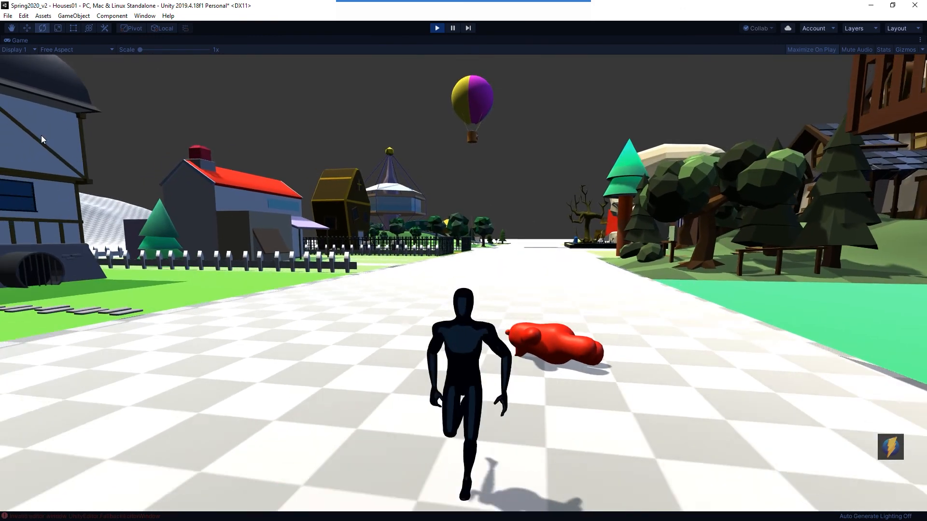
key("w")
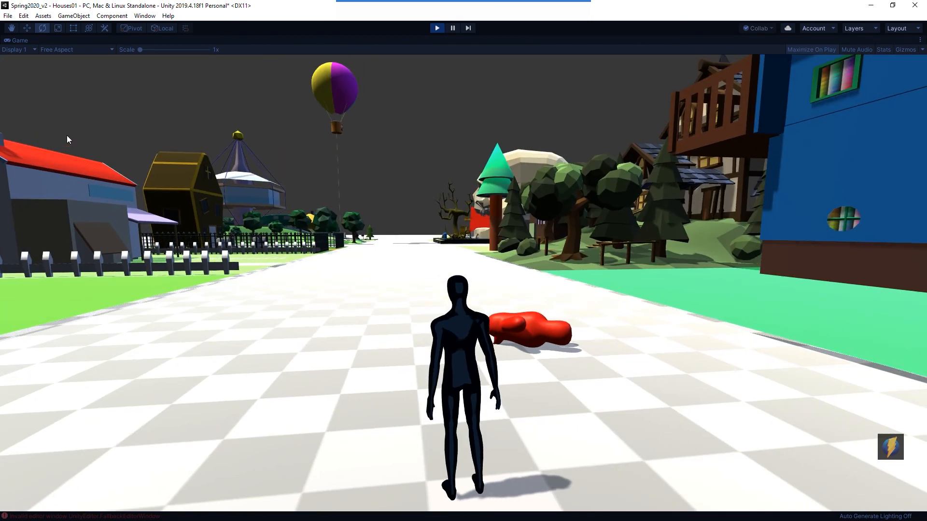
key("w")
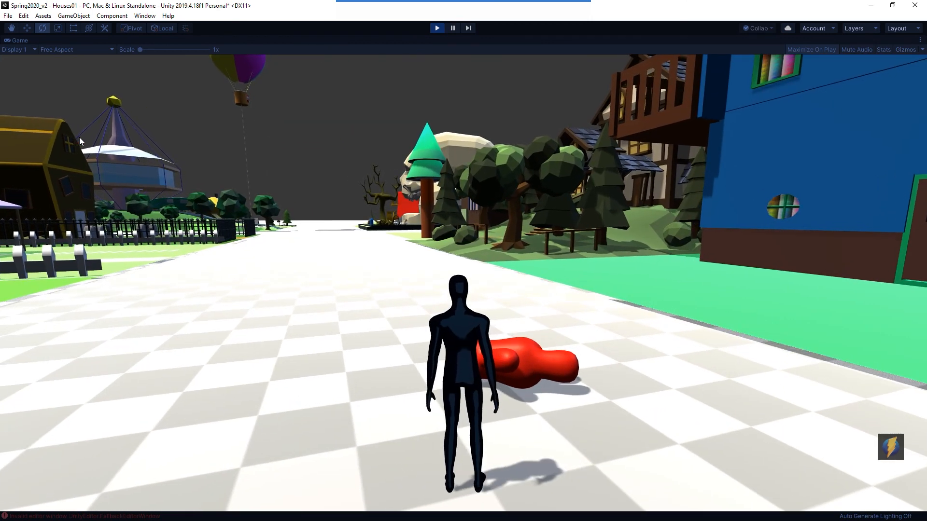
key("s")
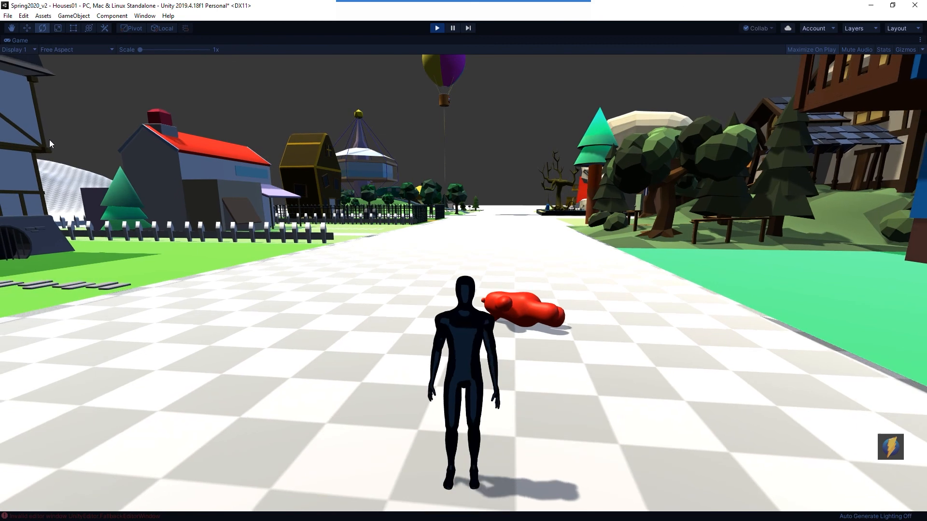